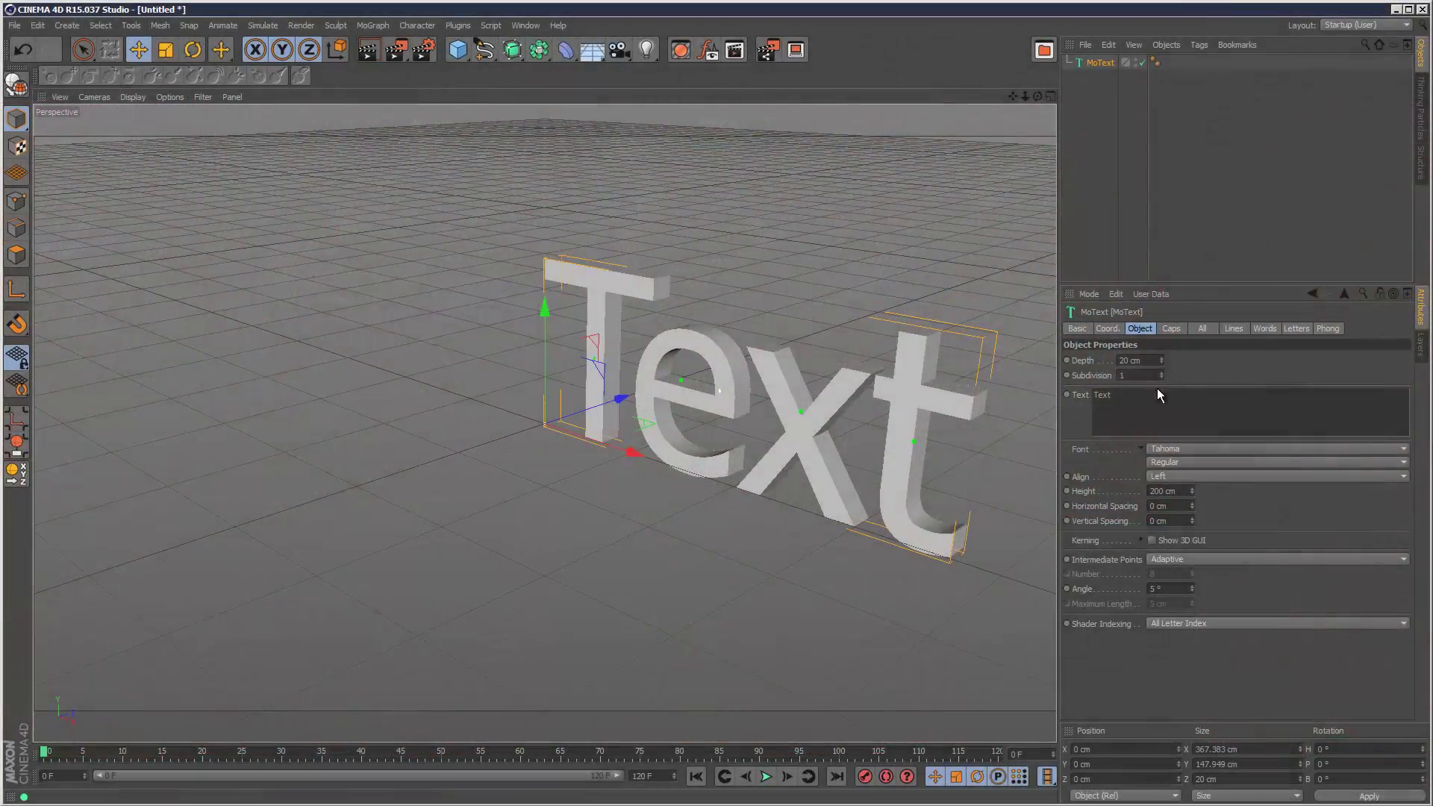
Step: Change the MoText to 'QuickVFX', Middle-aligned, in the Soho Gothic Pro Ultra font
click(1159, 394)
key(ctrl+a)
text(Quick)
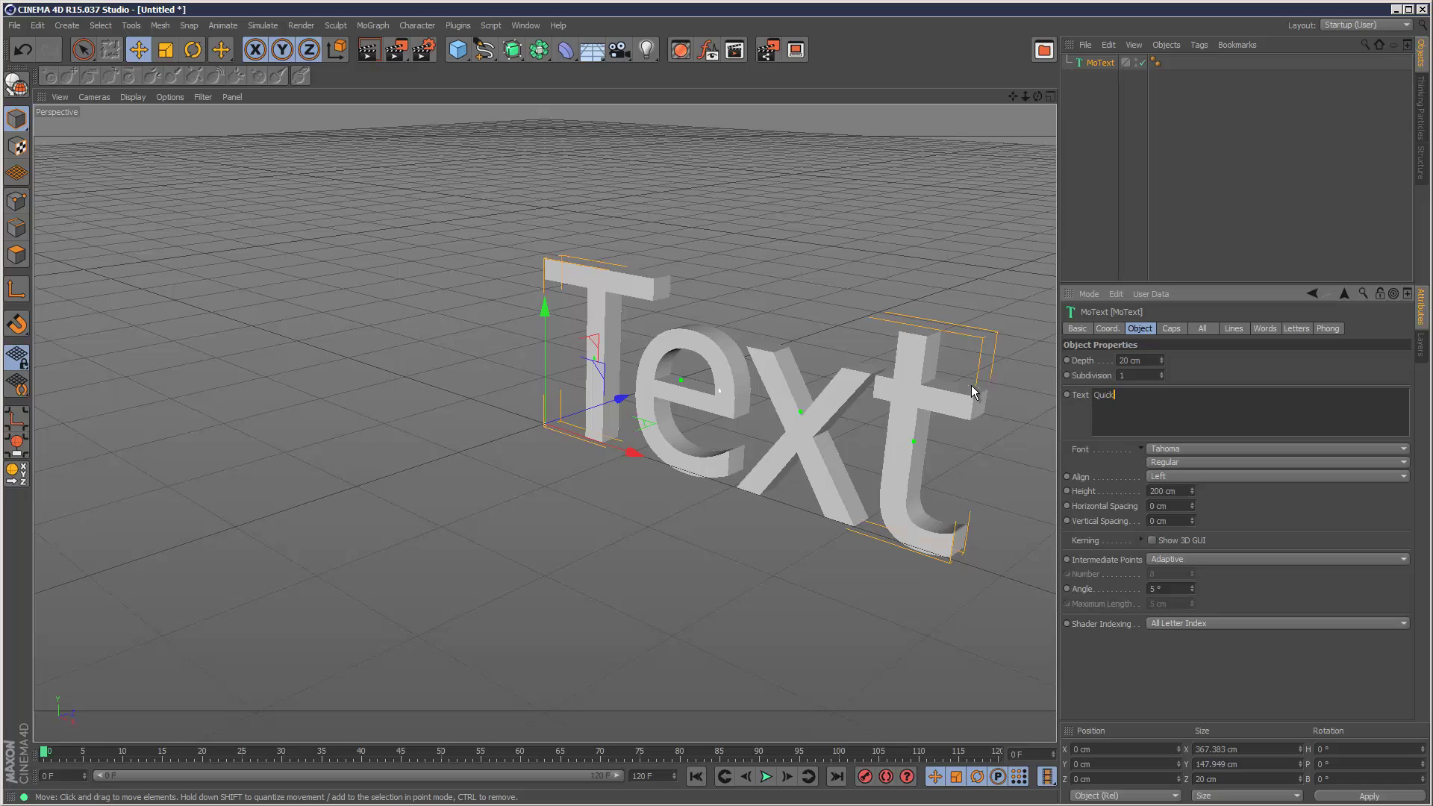
text(VFX)
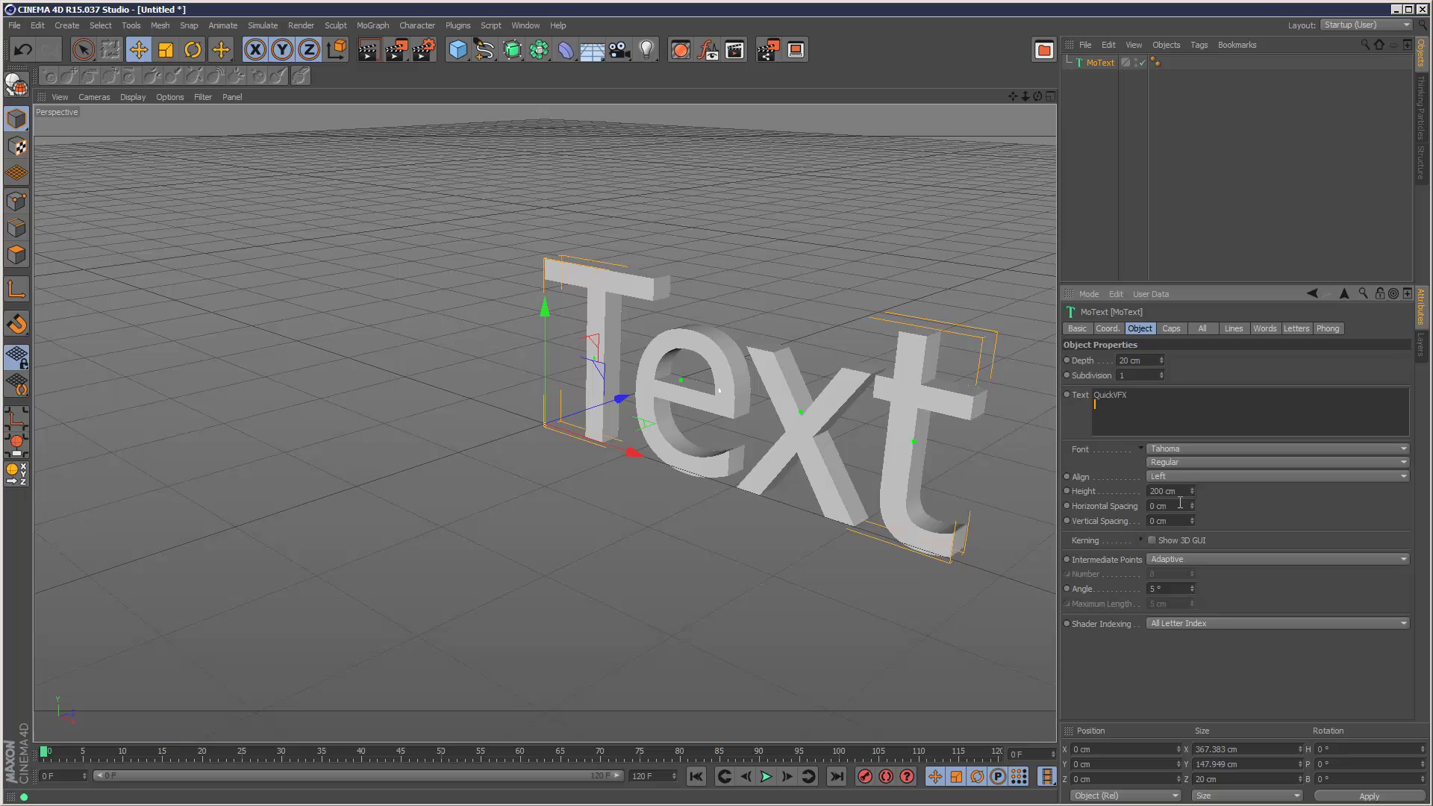
click(1171, 479)
click(1177, 509)
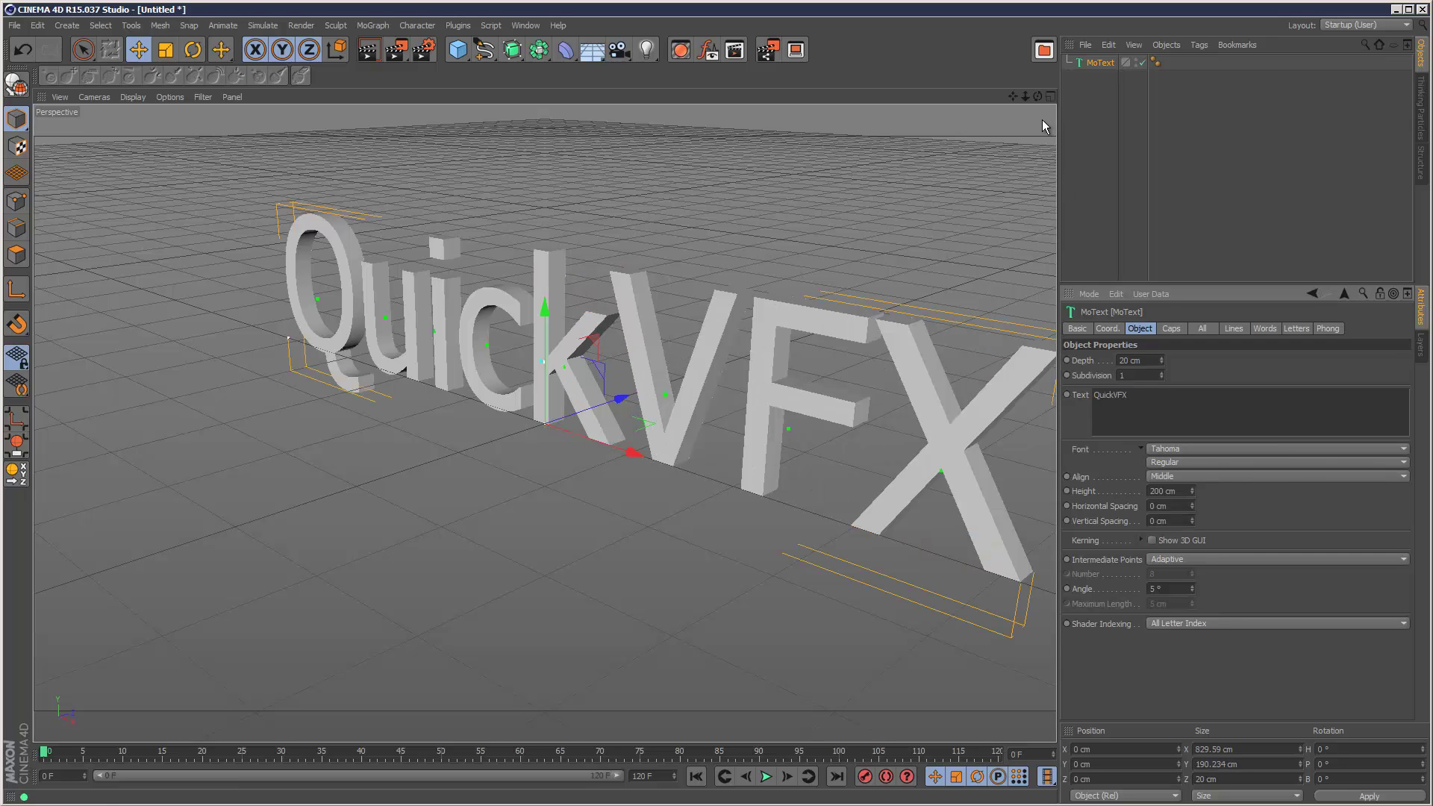
drag(1037, 96, 1046, 109)
click(1173, 448)
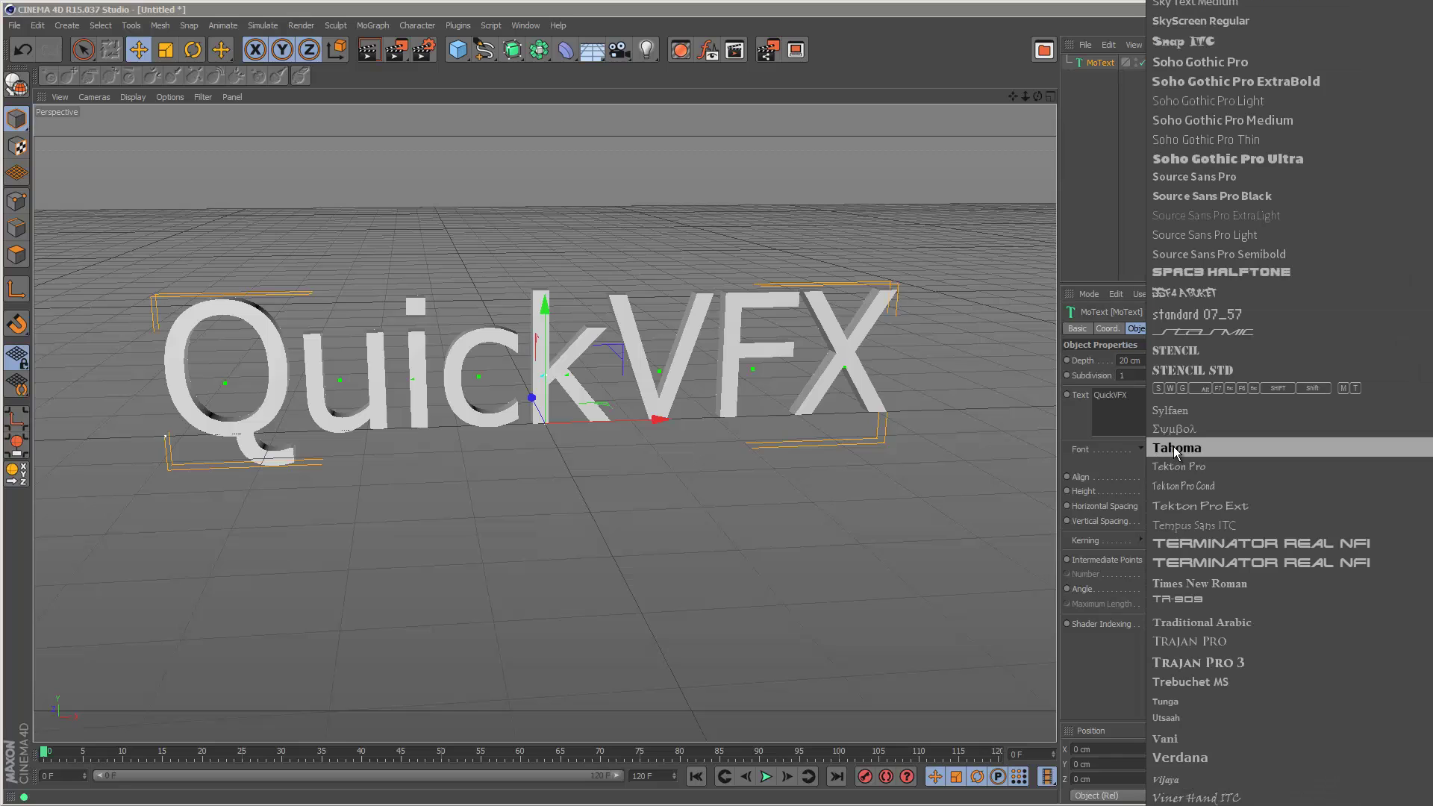
click(1243, 165)
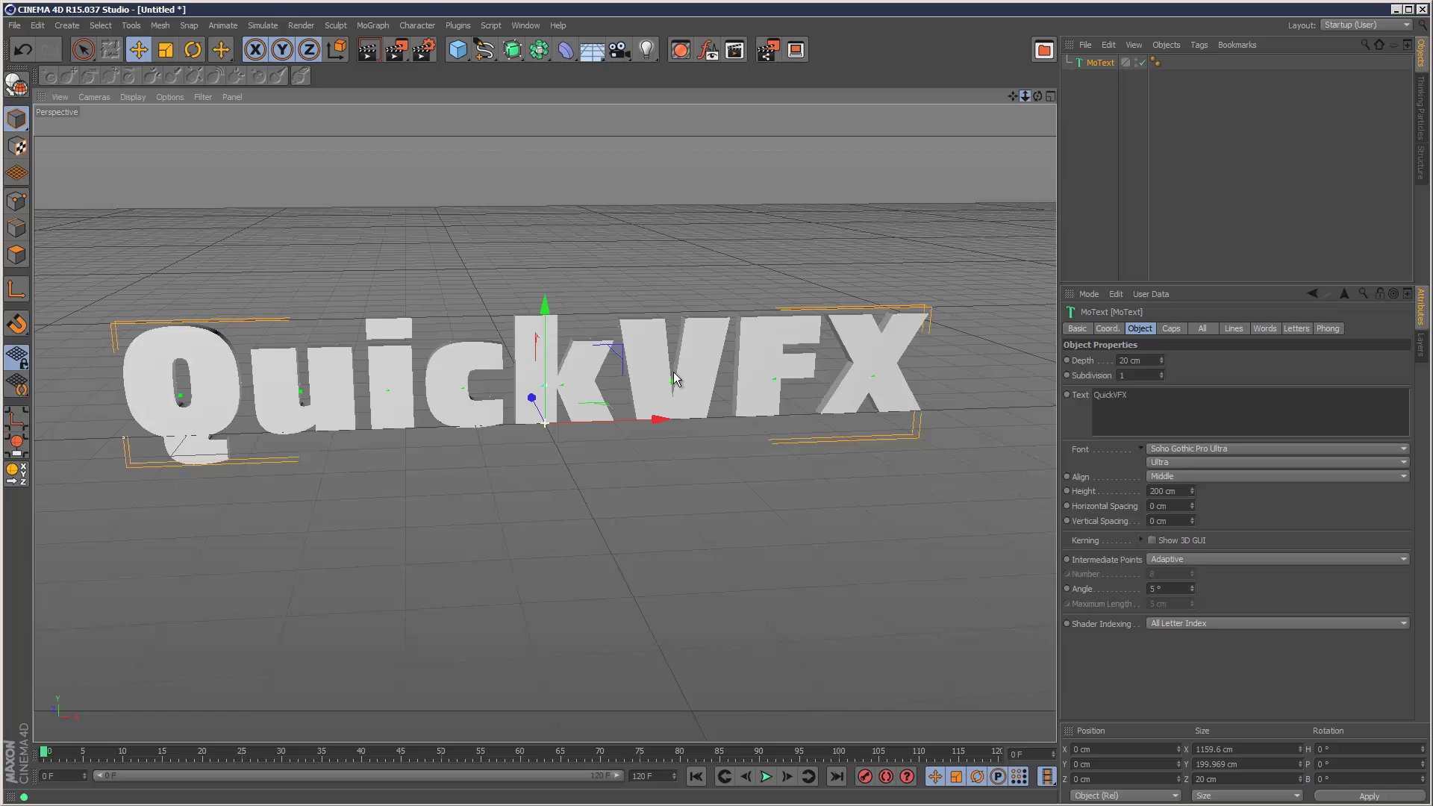
Step: Put the MoText inside a new Connect object and make the Connect editable
click(1130, 245)
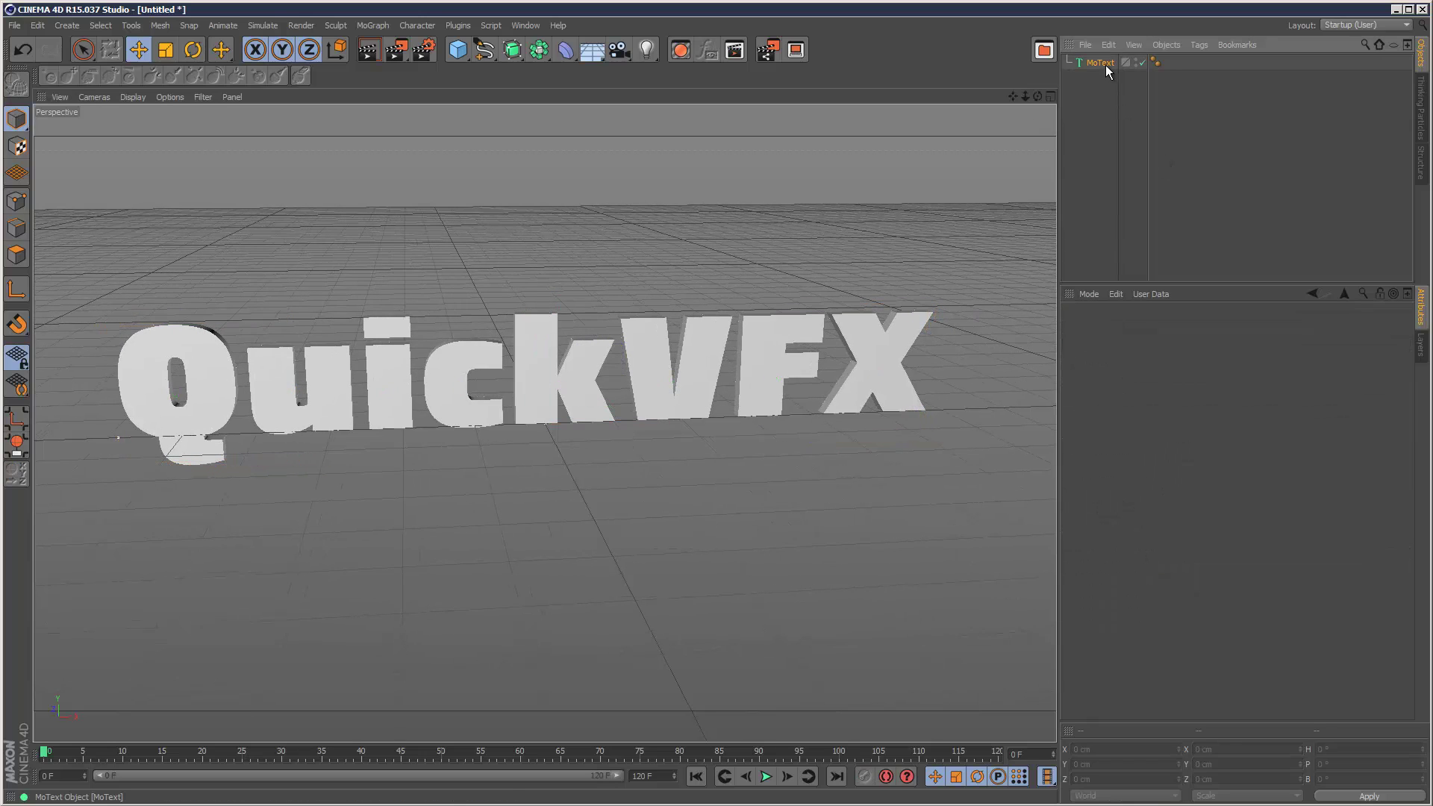
click(1100, 63)
click(539, 49)
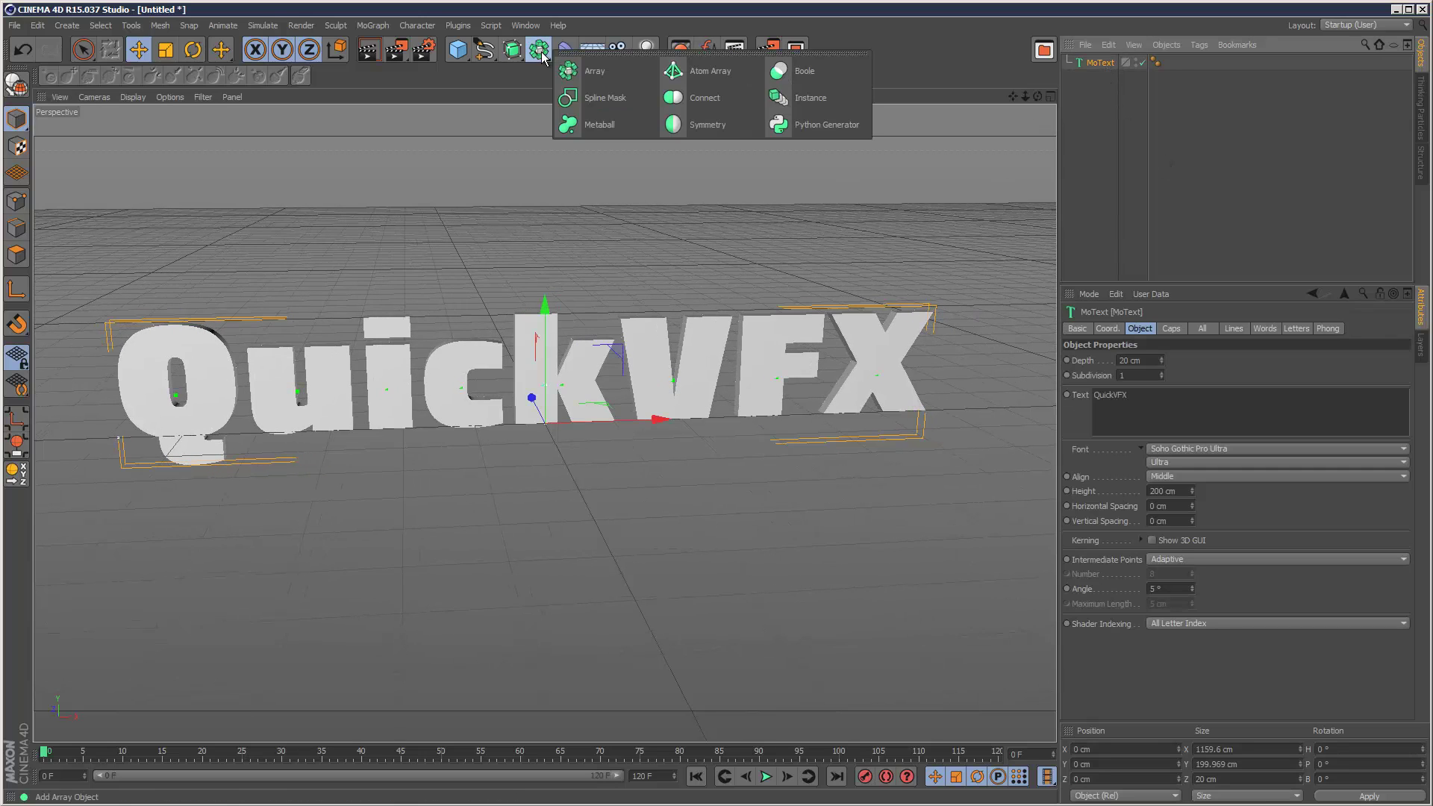
click(679, 96)
drag(1100, 79, 1106, 63)
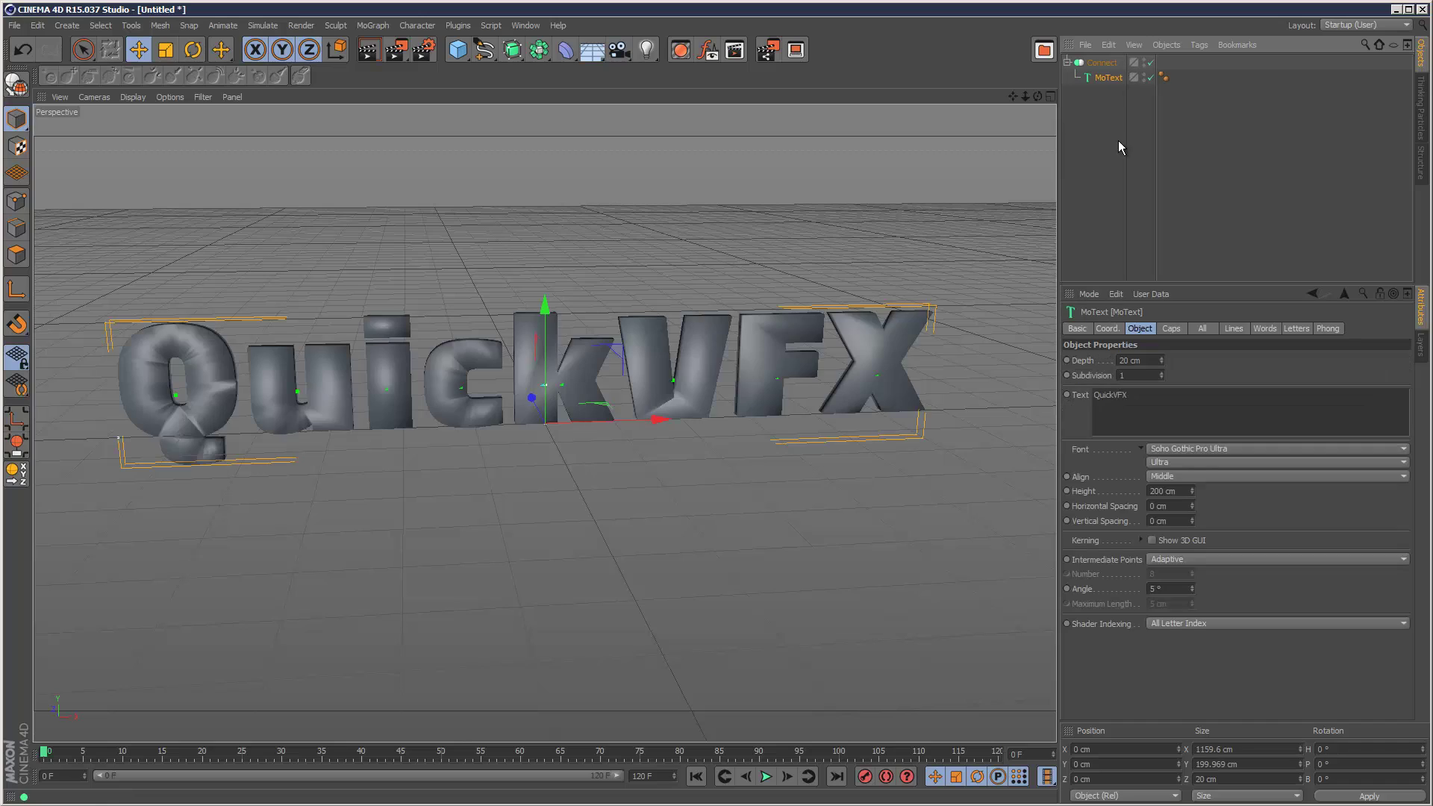
click(1098, 63)
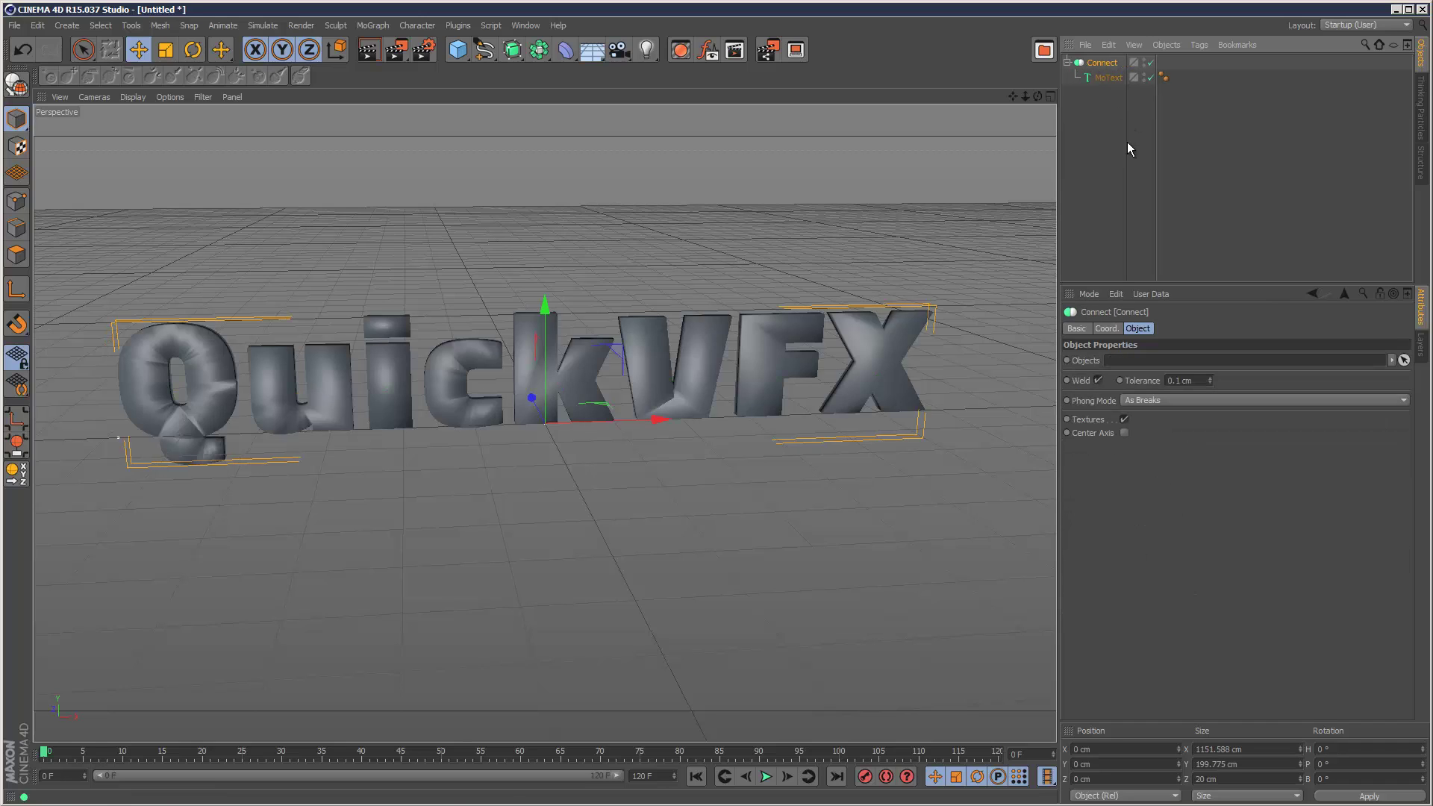
click(18, 84)
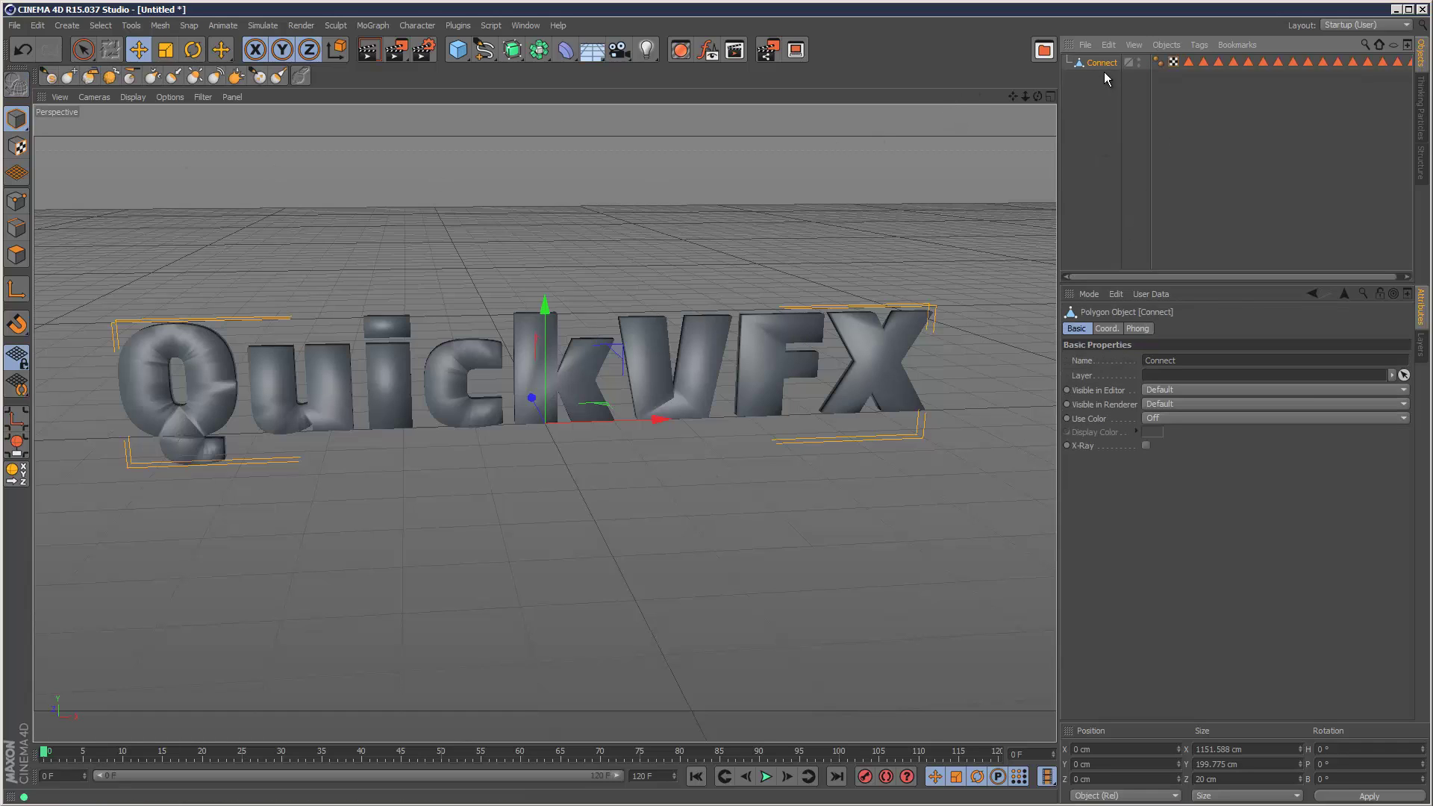
Step: Delete the polygon selection tags and rename the object to 'textShape'
click(1188, 62)
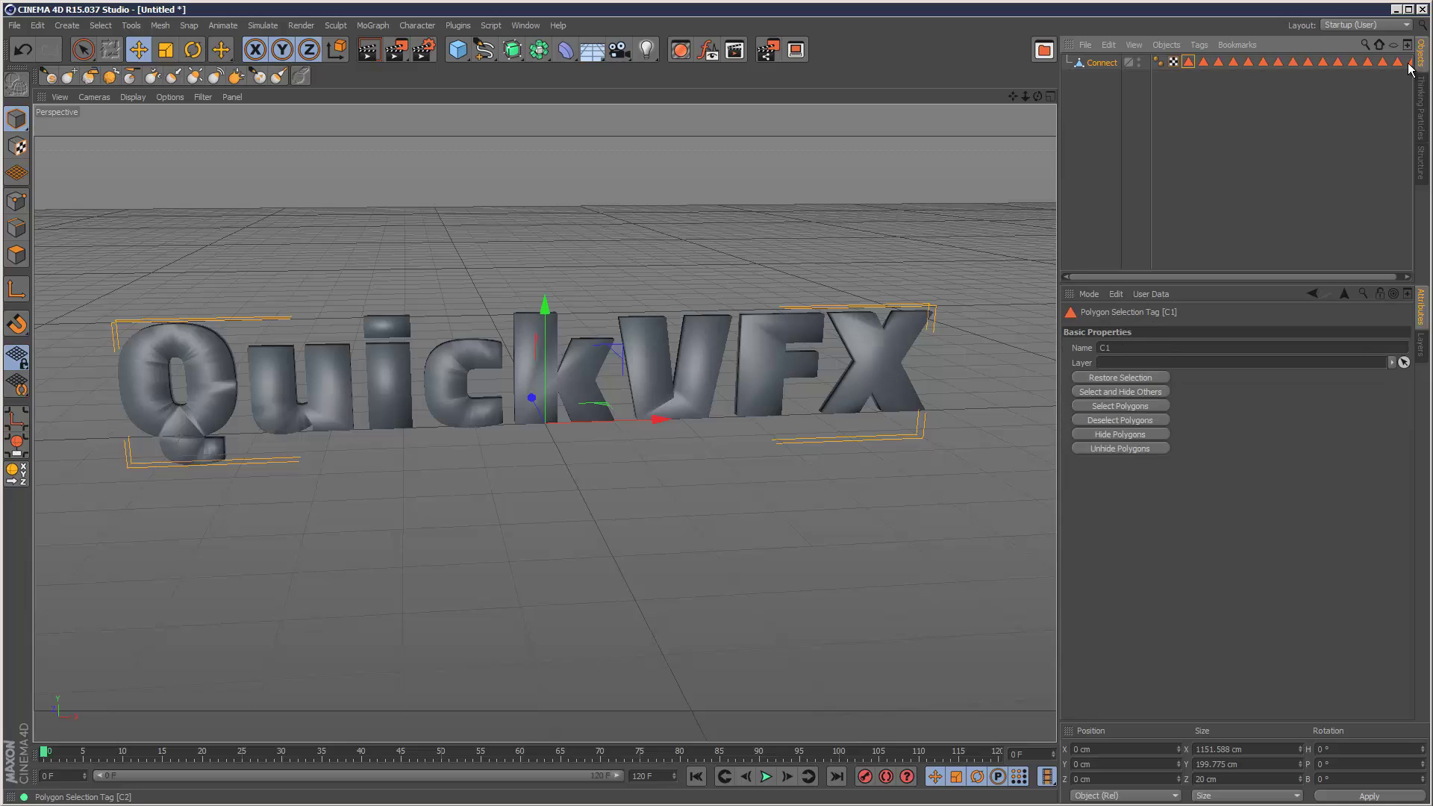
shift+click(1409, 63)
key(Delete)
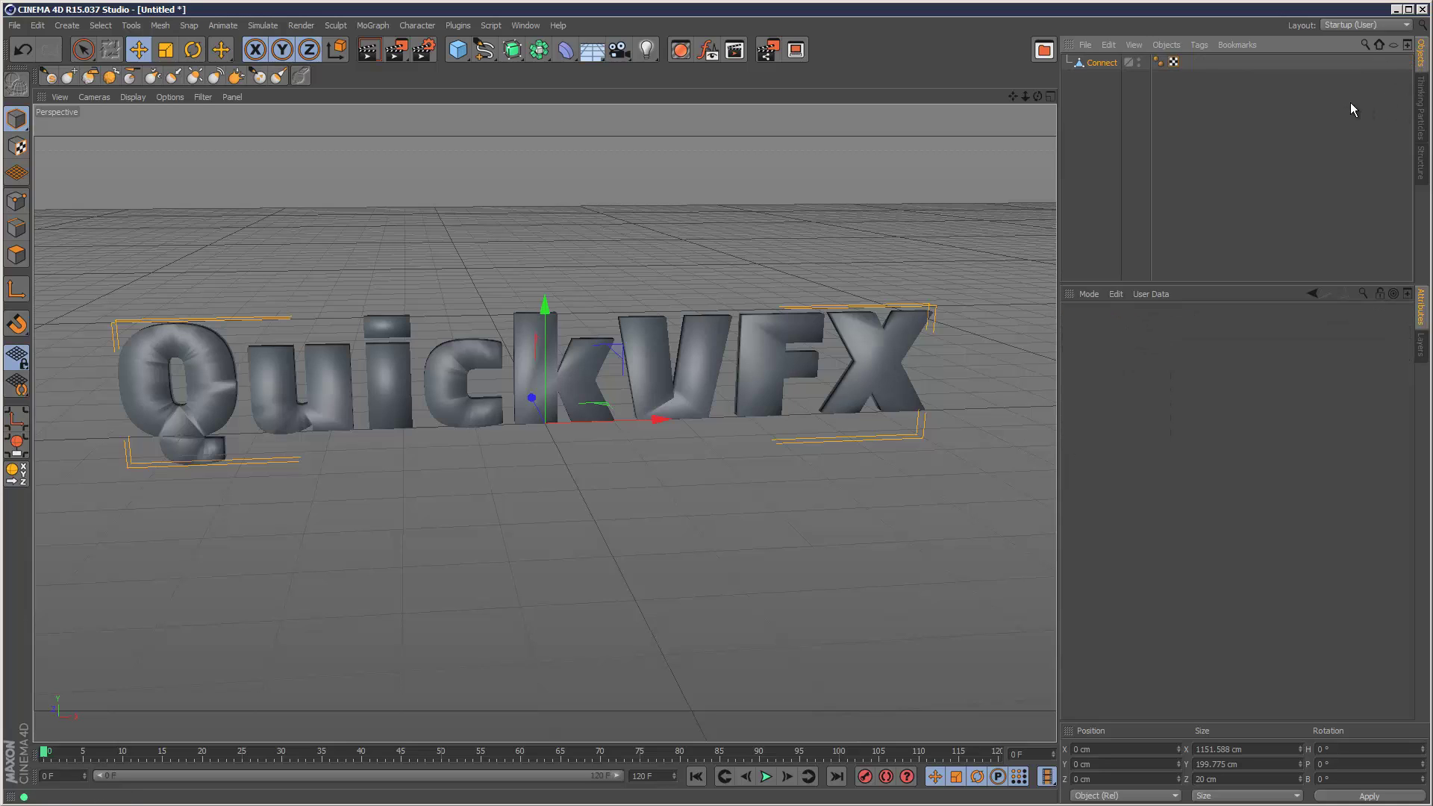
double_click(1101, 63)
text(text)
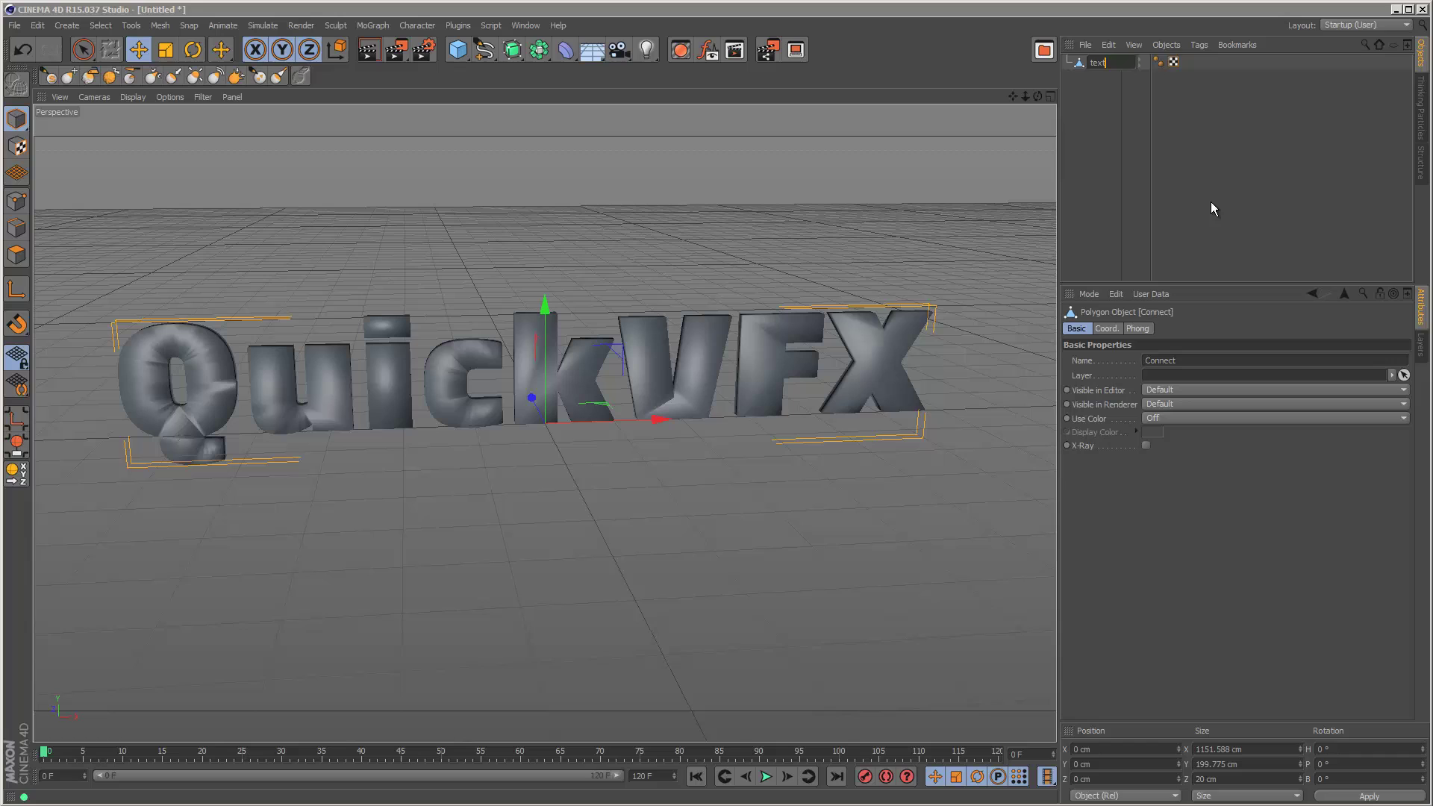
text(Shape)
key(Return)
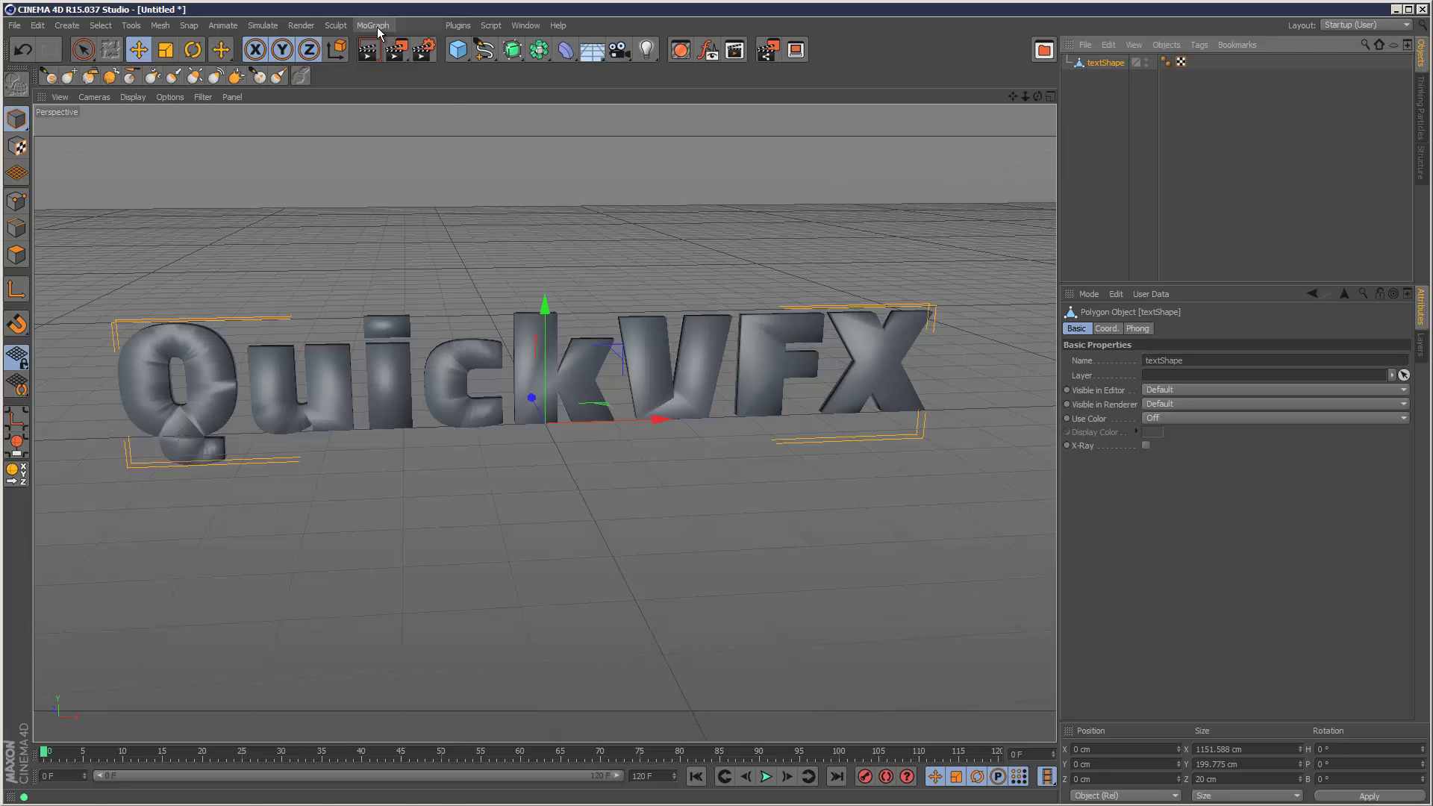
Step: Add a Cloner with a Sphere as its child
click(372, 25)
click(432, 137)
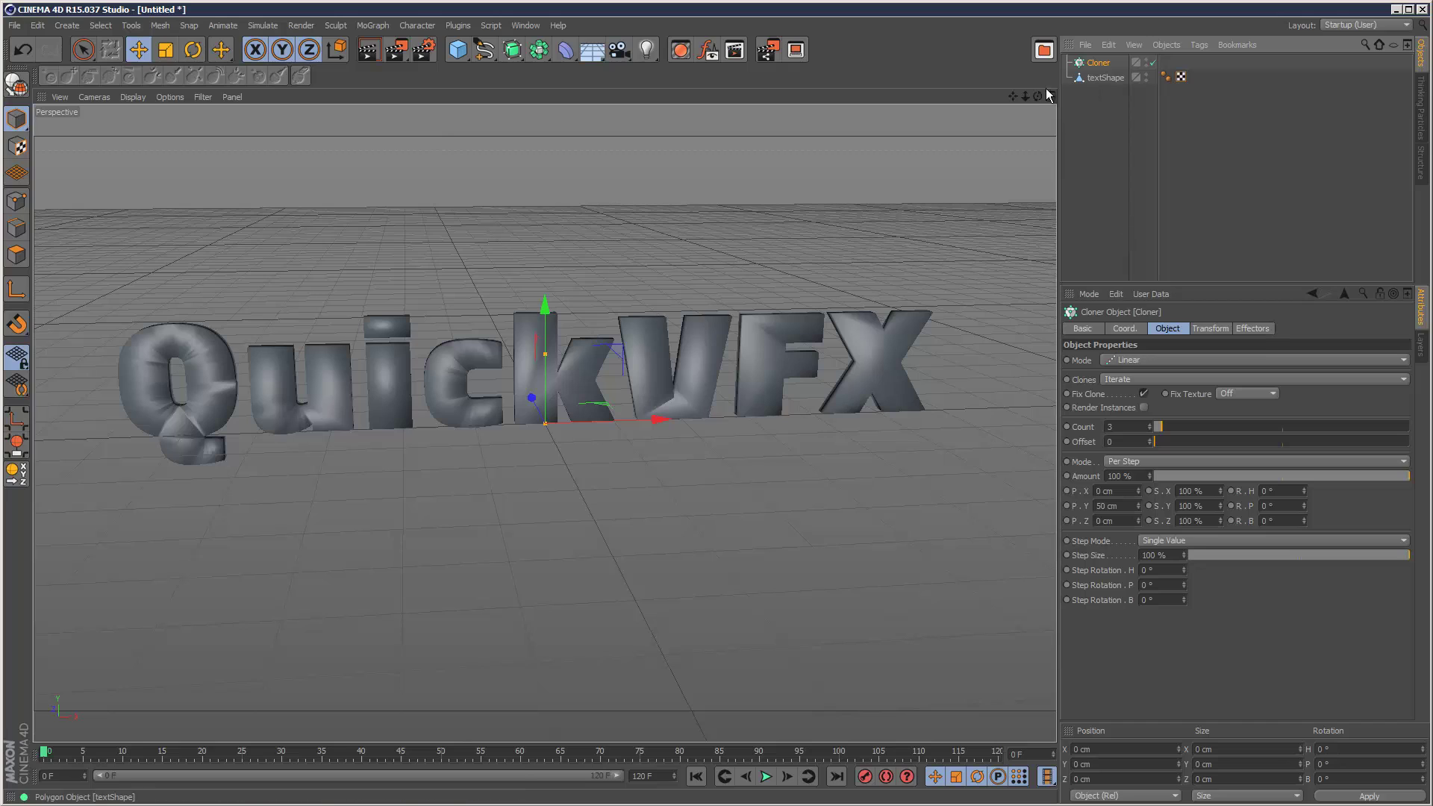
click(460, 52)
click(752, 97)
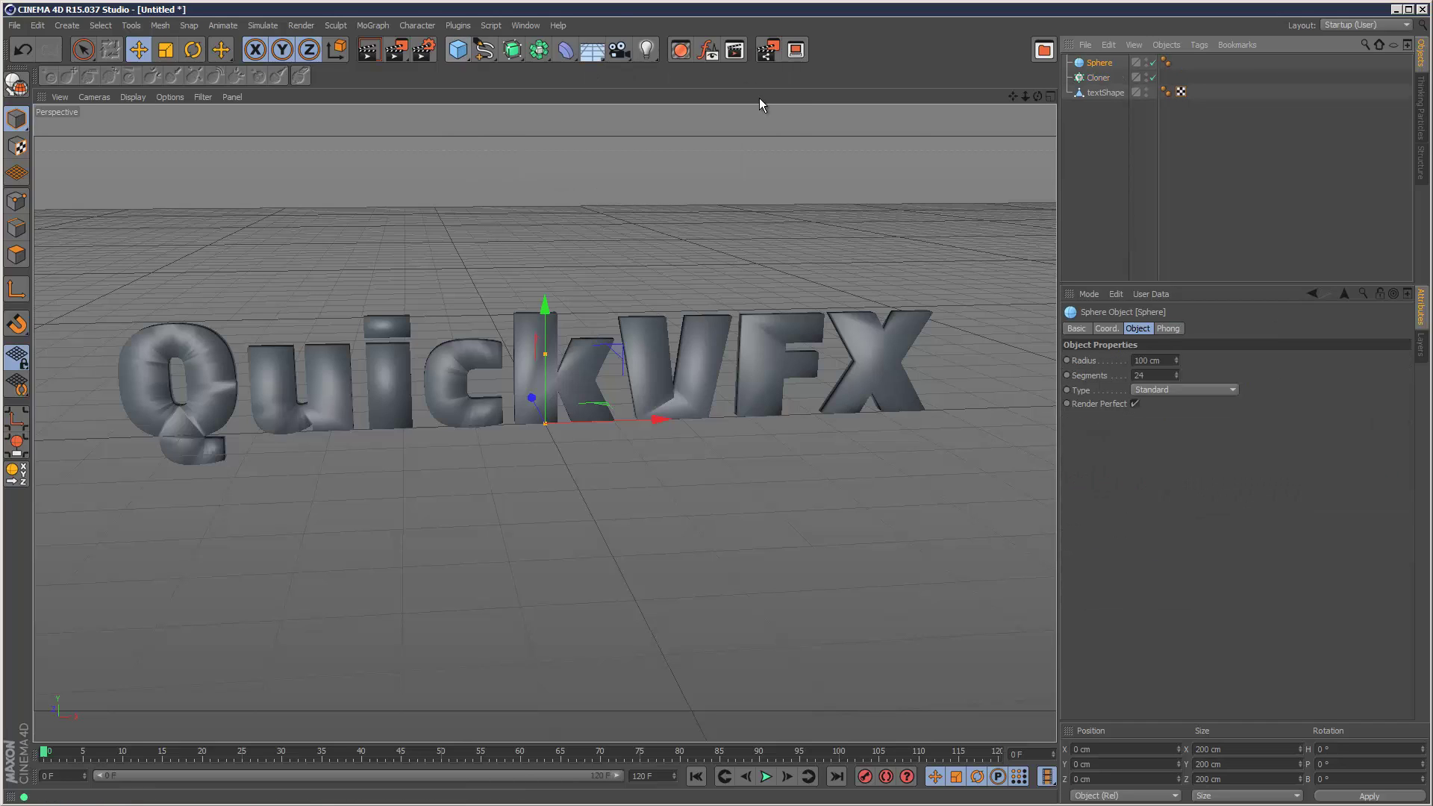
drag(1103, 76, 1101, 74)
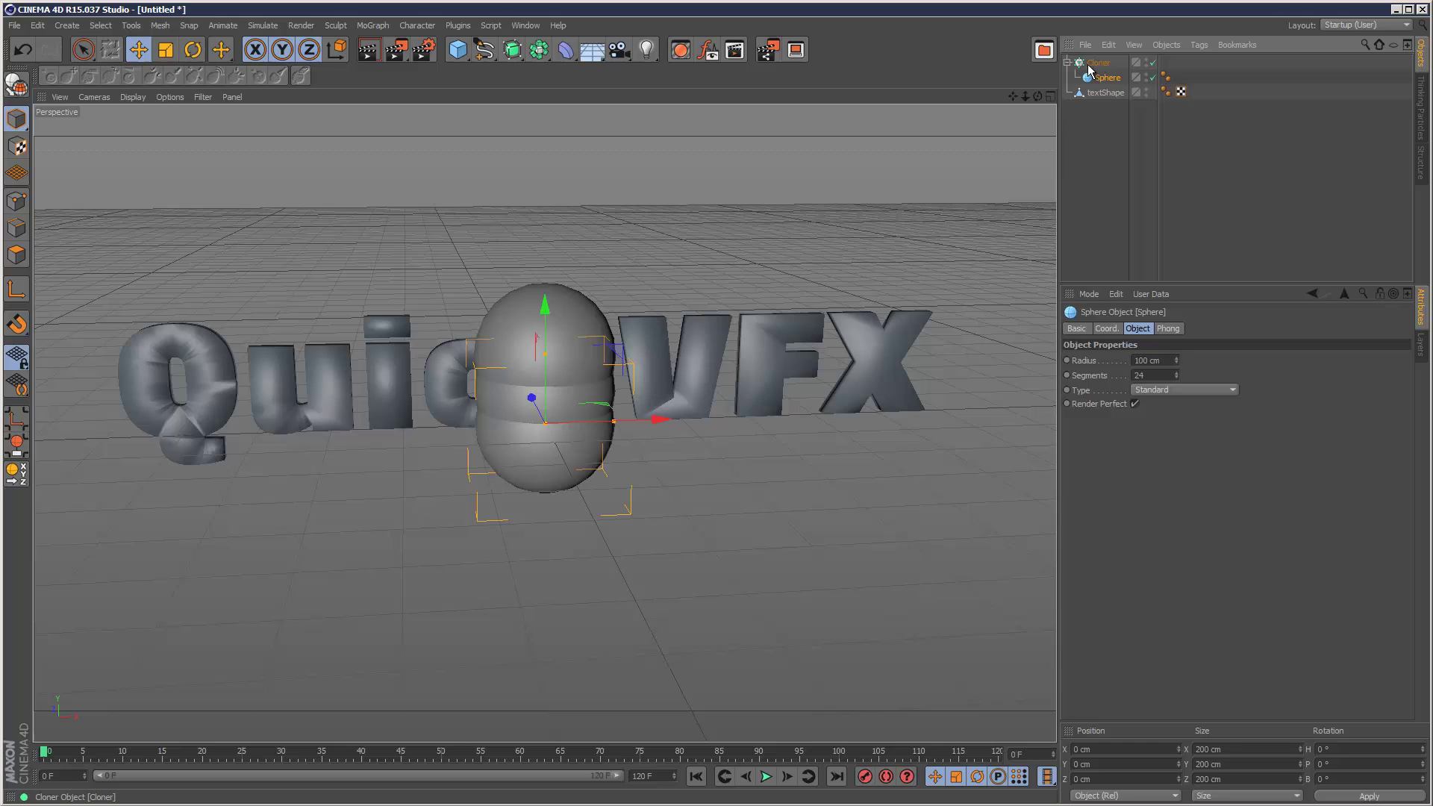
Step: Set the Cloner to Object mode, cloning onto textShape
click(1097, 65)
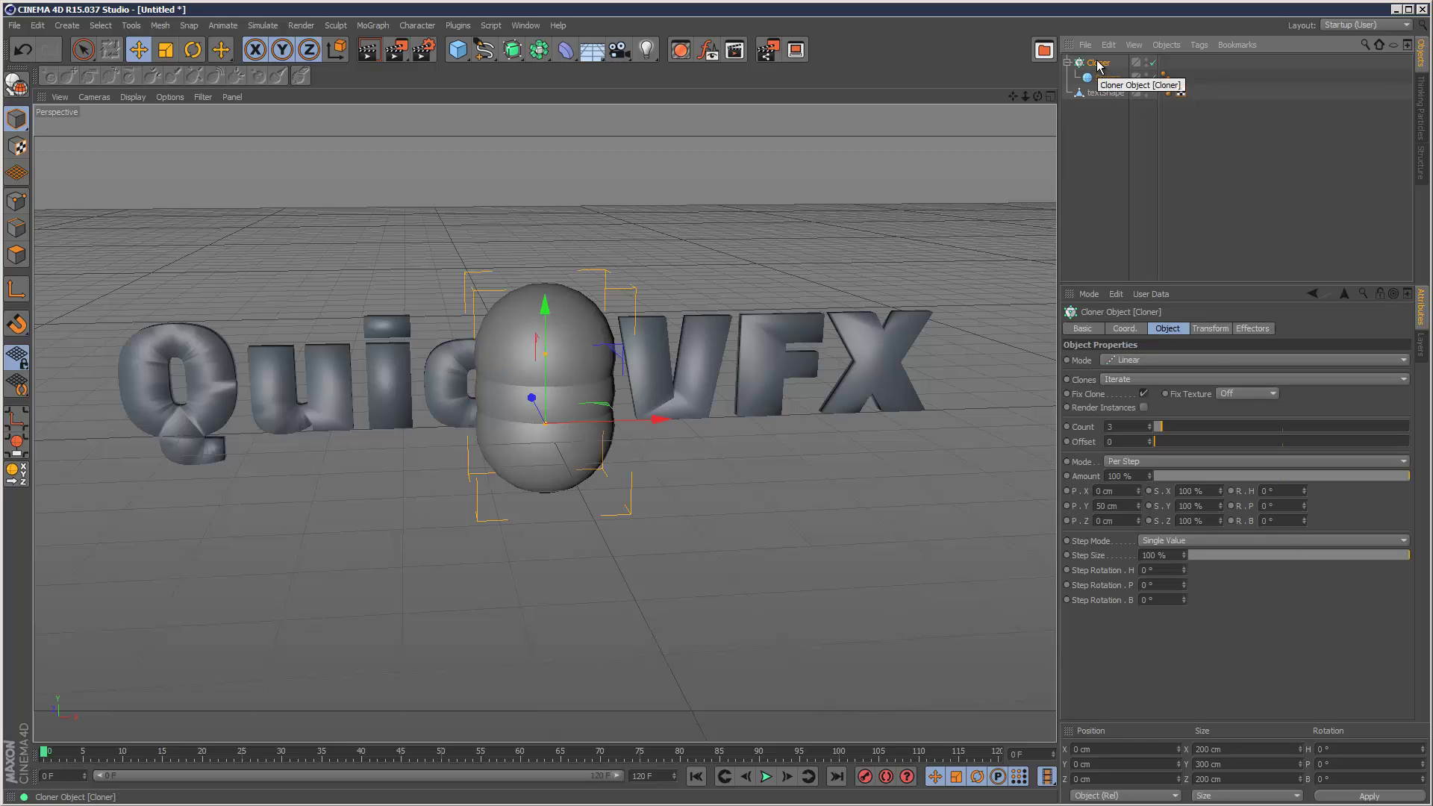
click(1136, 360)
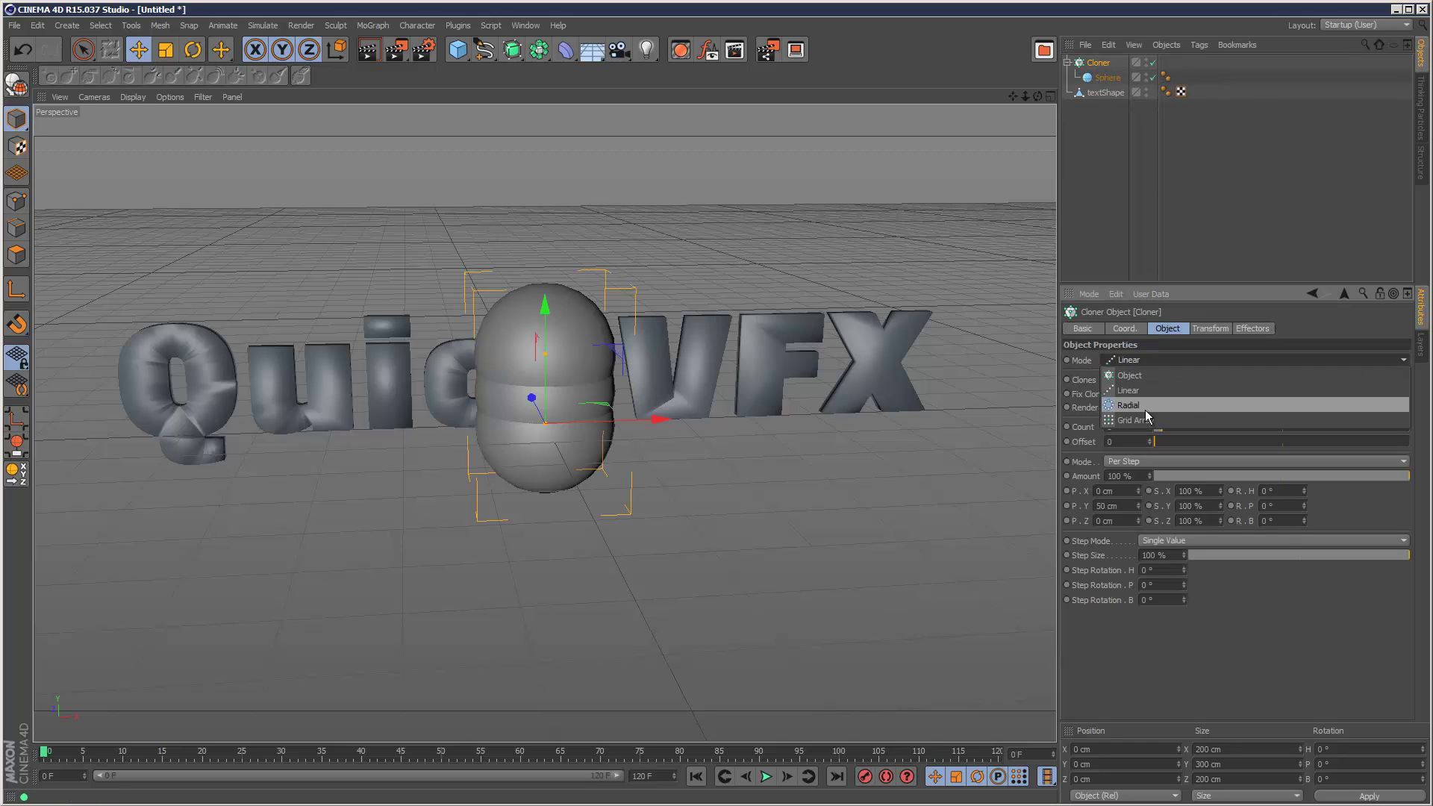
click(1145, 379)
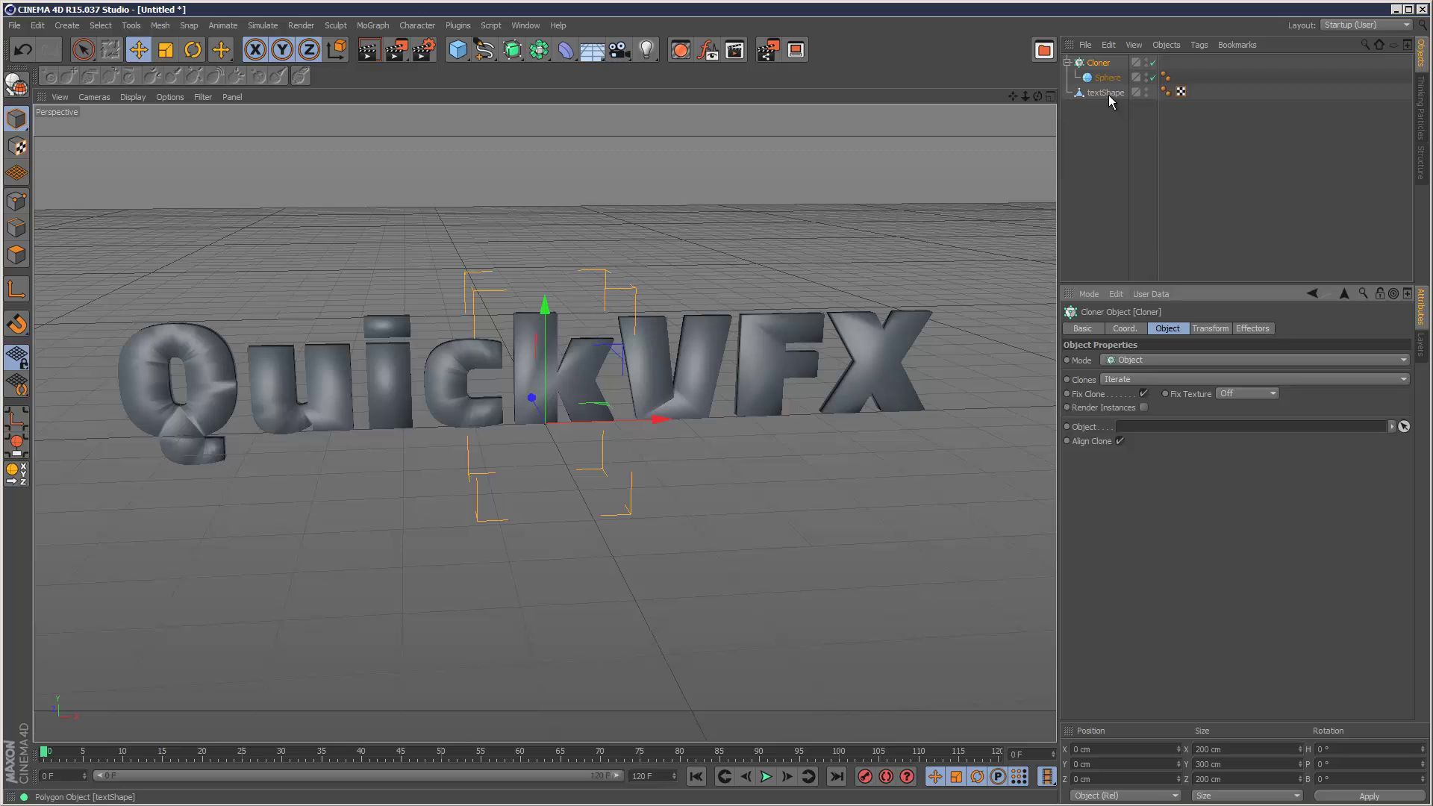
drag(1106, 93, 1152, 434)
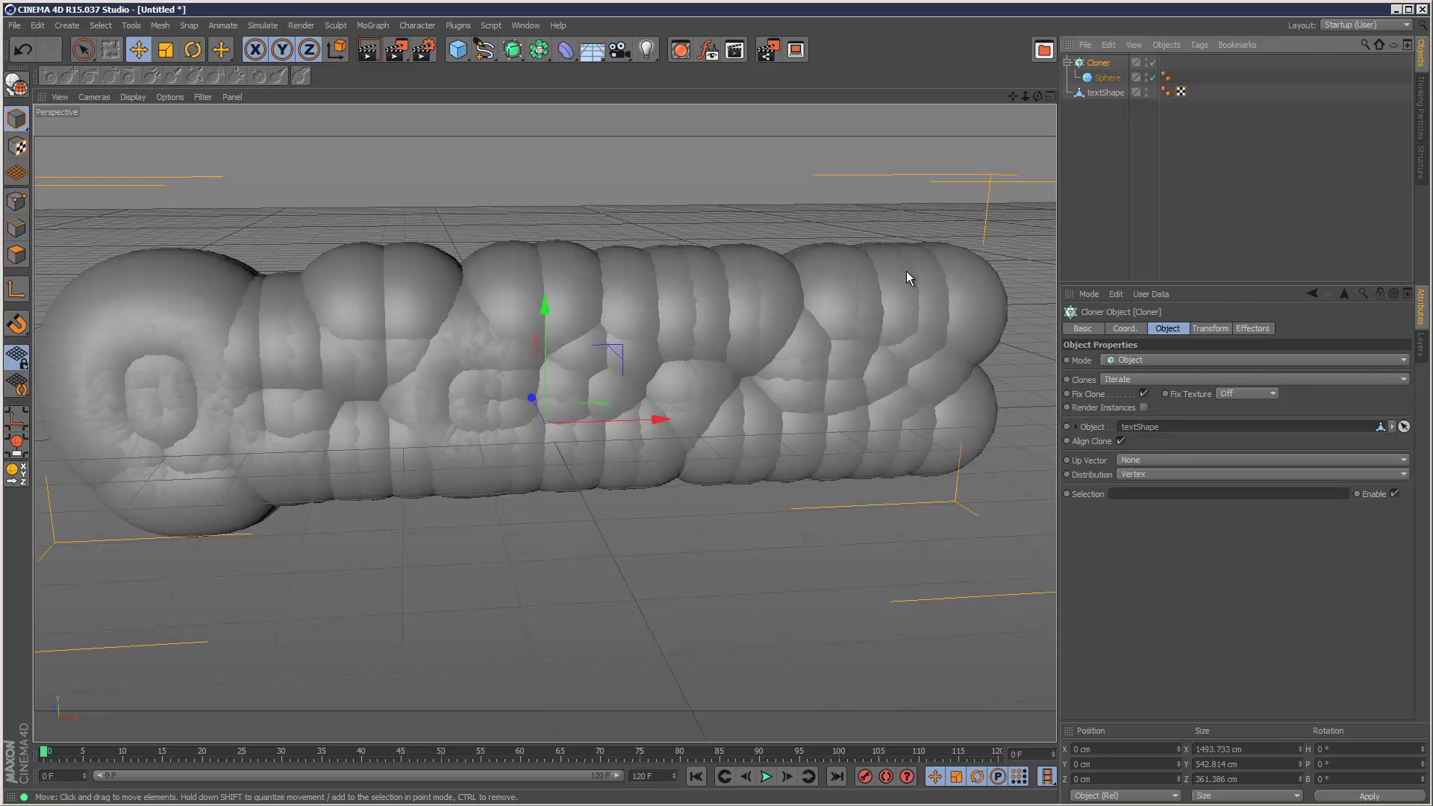
Step: Set the Sphere radius to 8 cm
click(1108, 77)
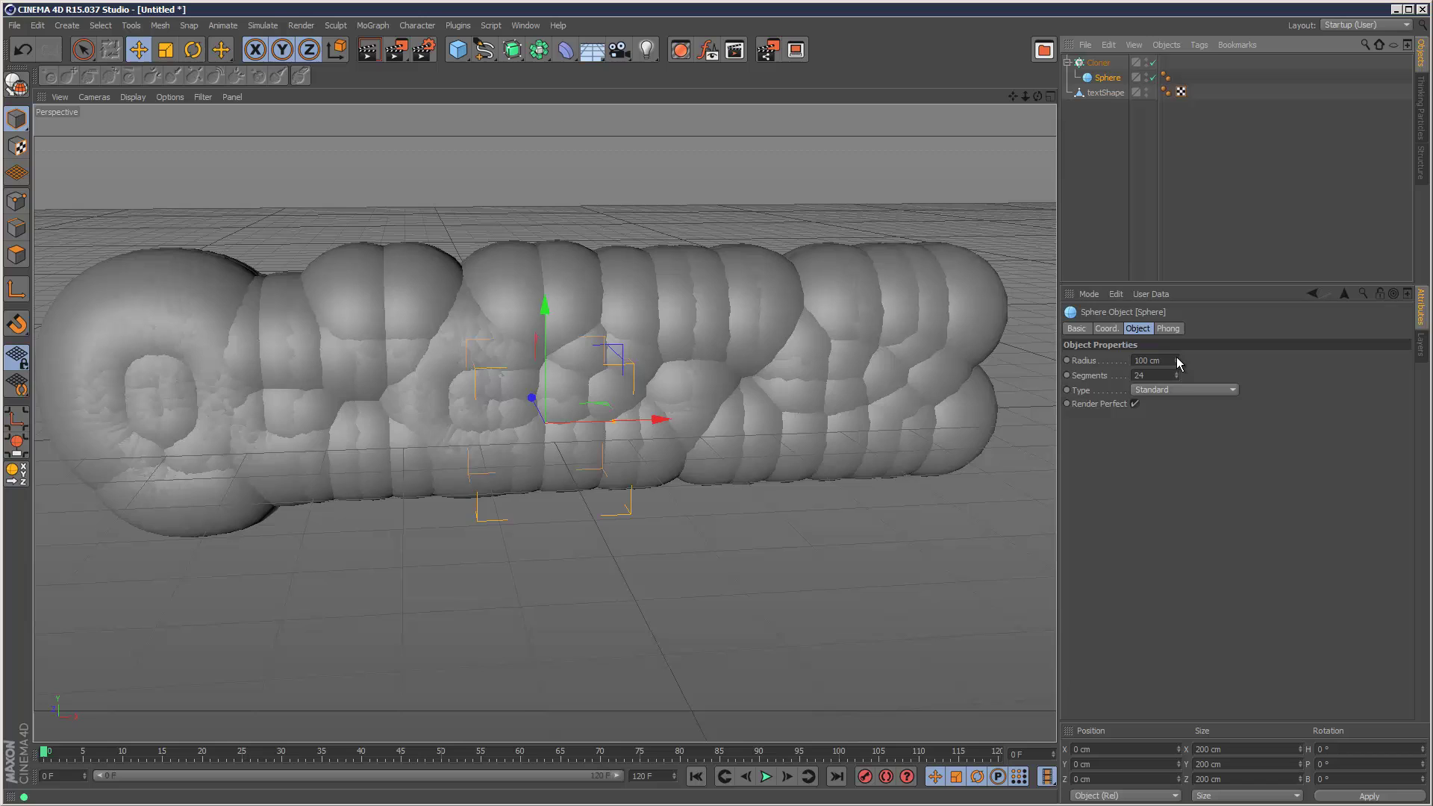
drag(1176, 360, 1186, 407)
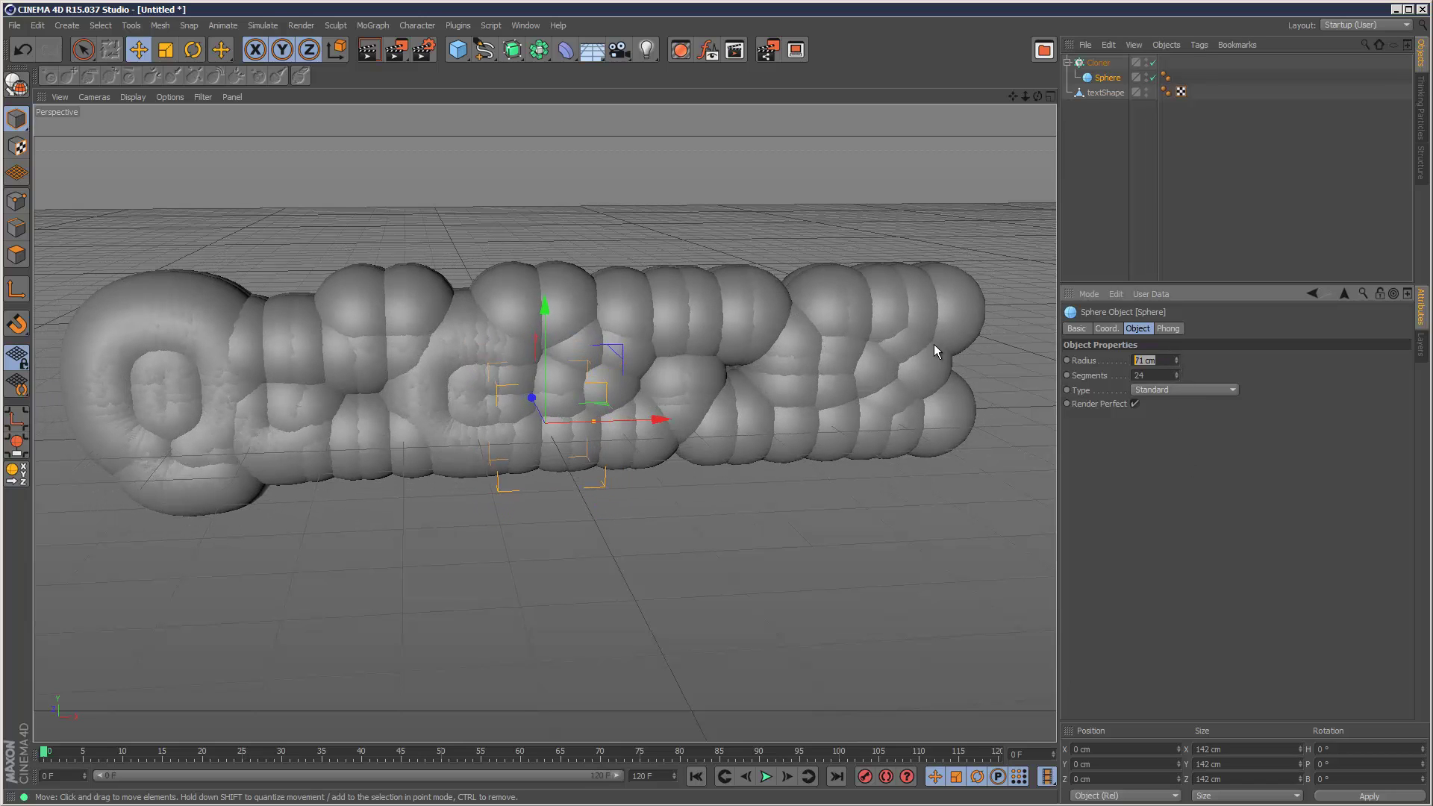
text(4)
key(Return)
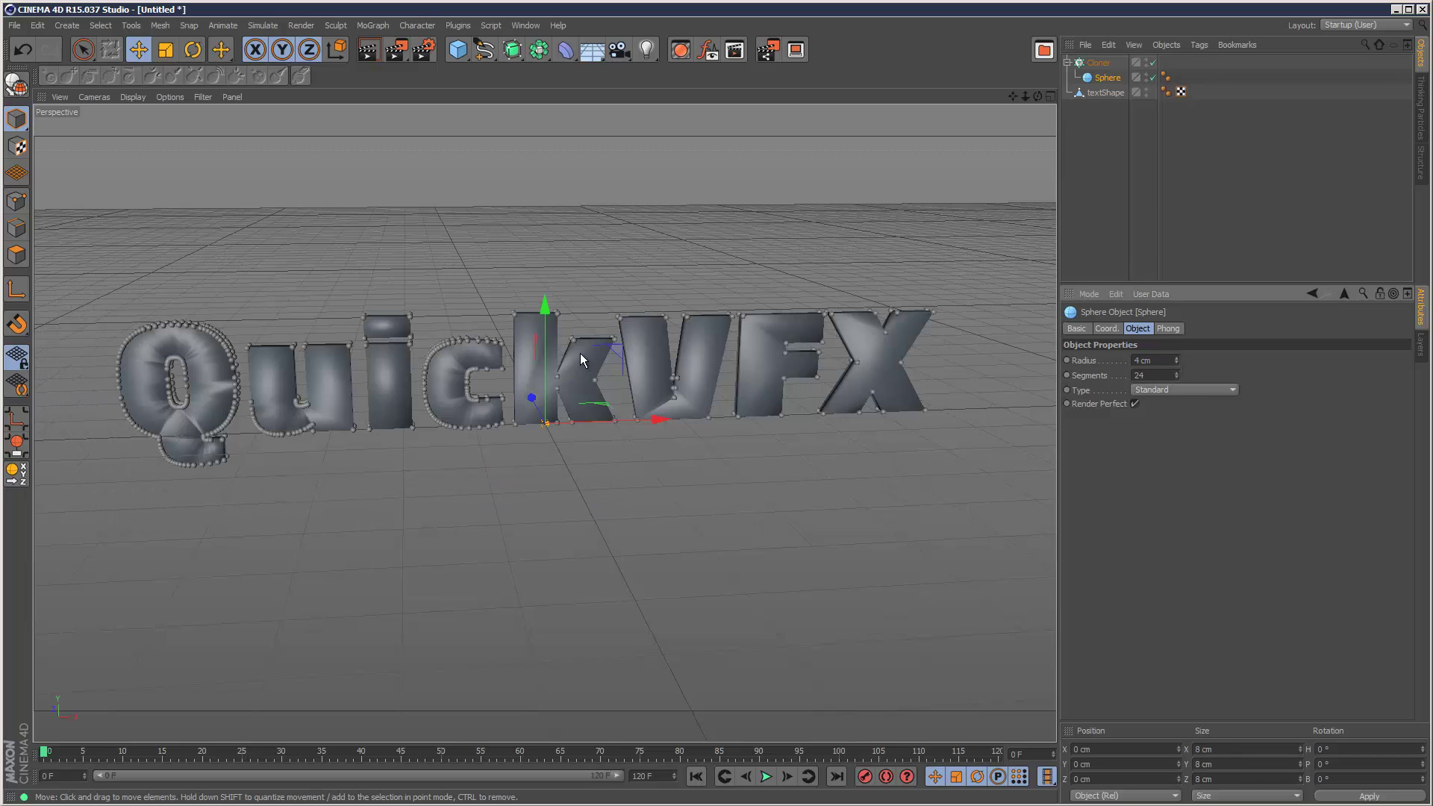
drag(1177, 361, 1086, 361)
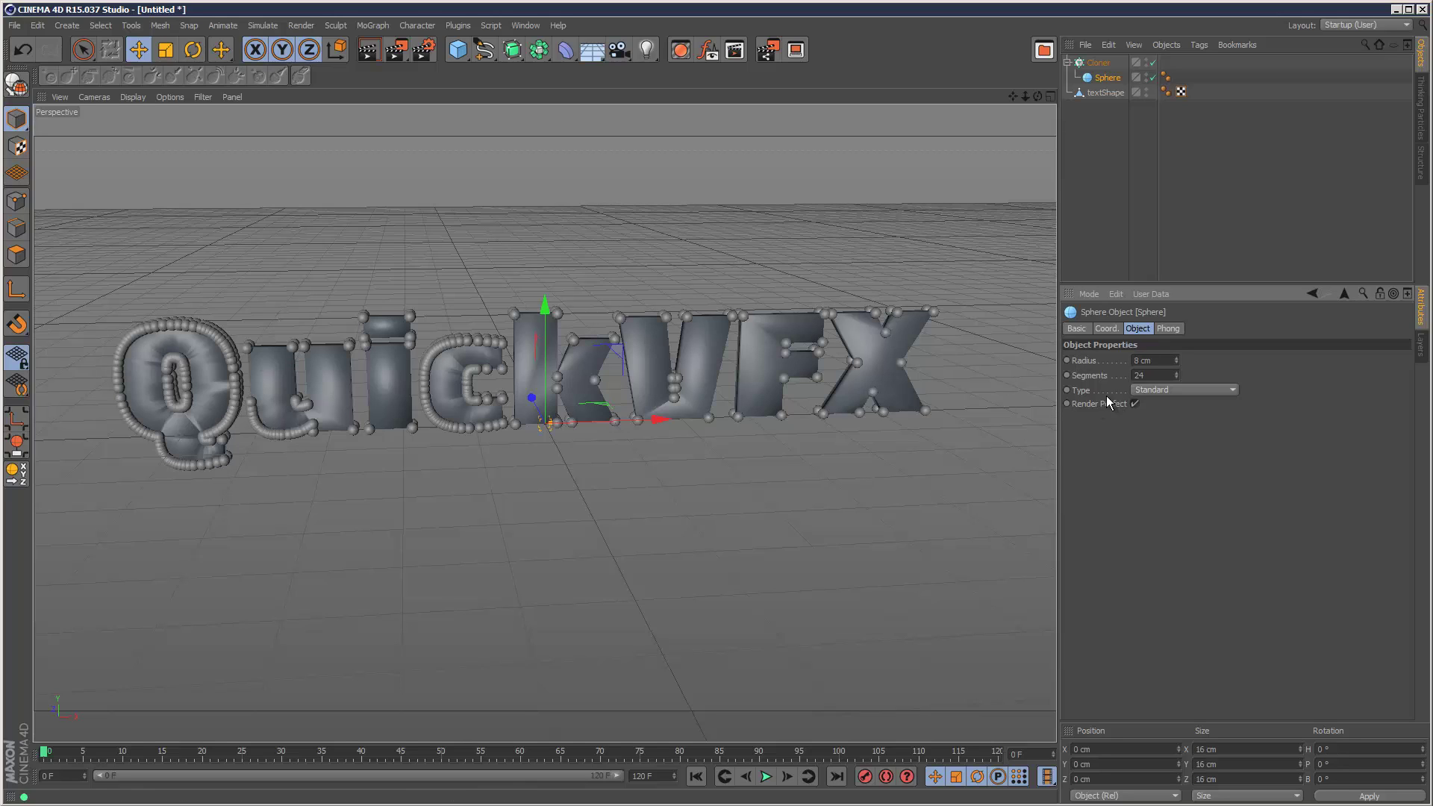
click(1098, 62)
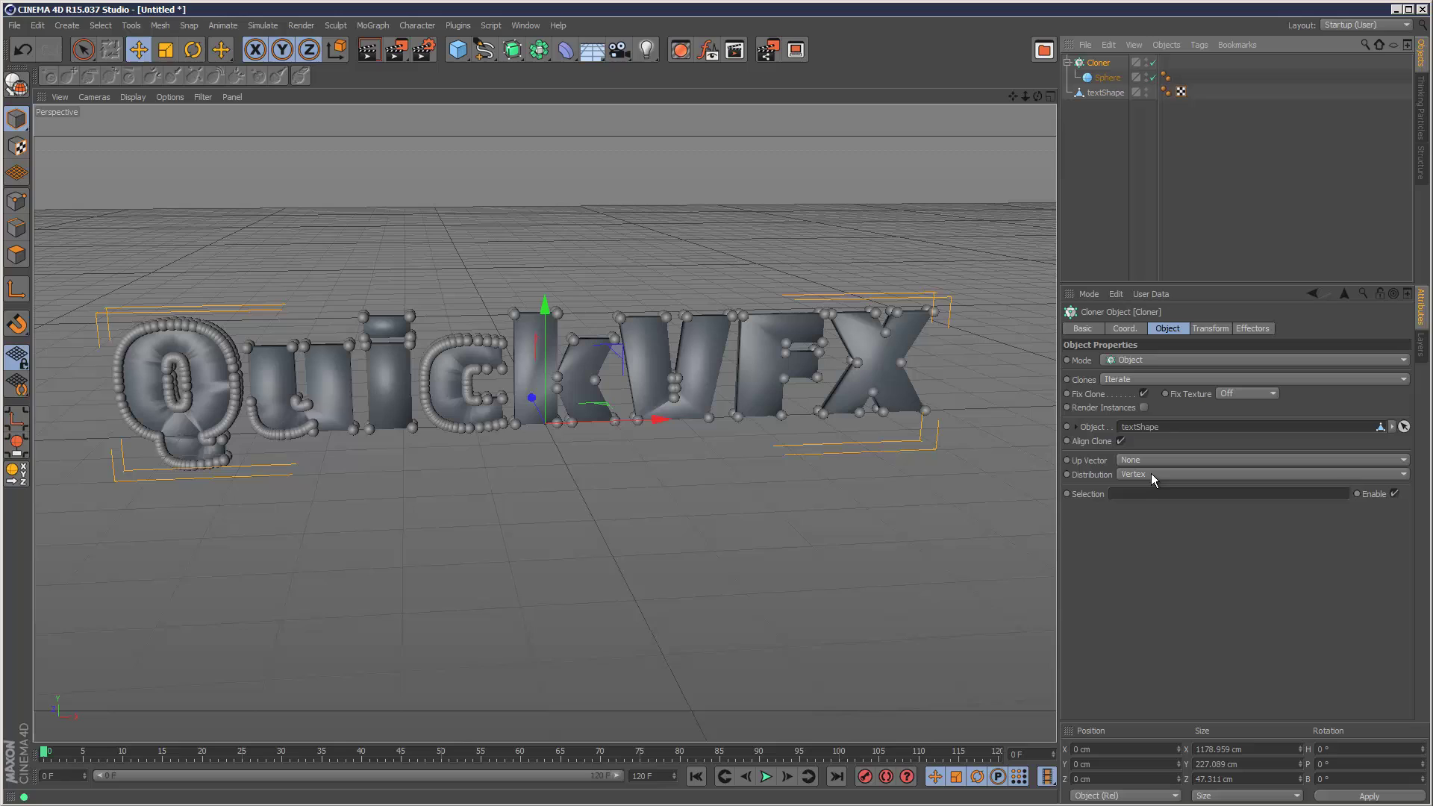
Step: Spread the clones through the text volume, hide textShape, and raise the clone count
click(1151, 473)
click(1164, 554)
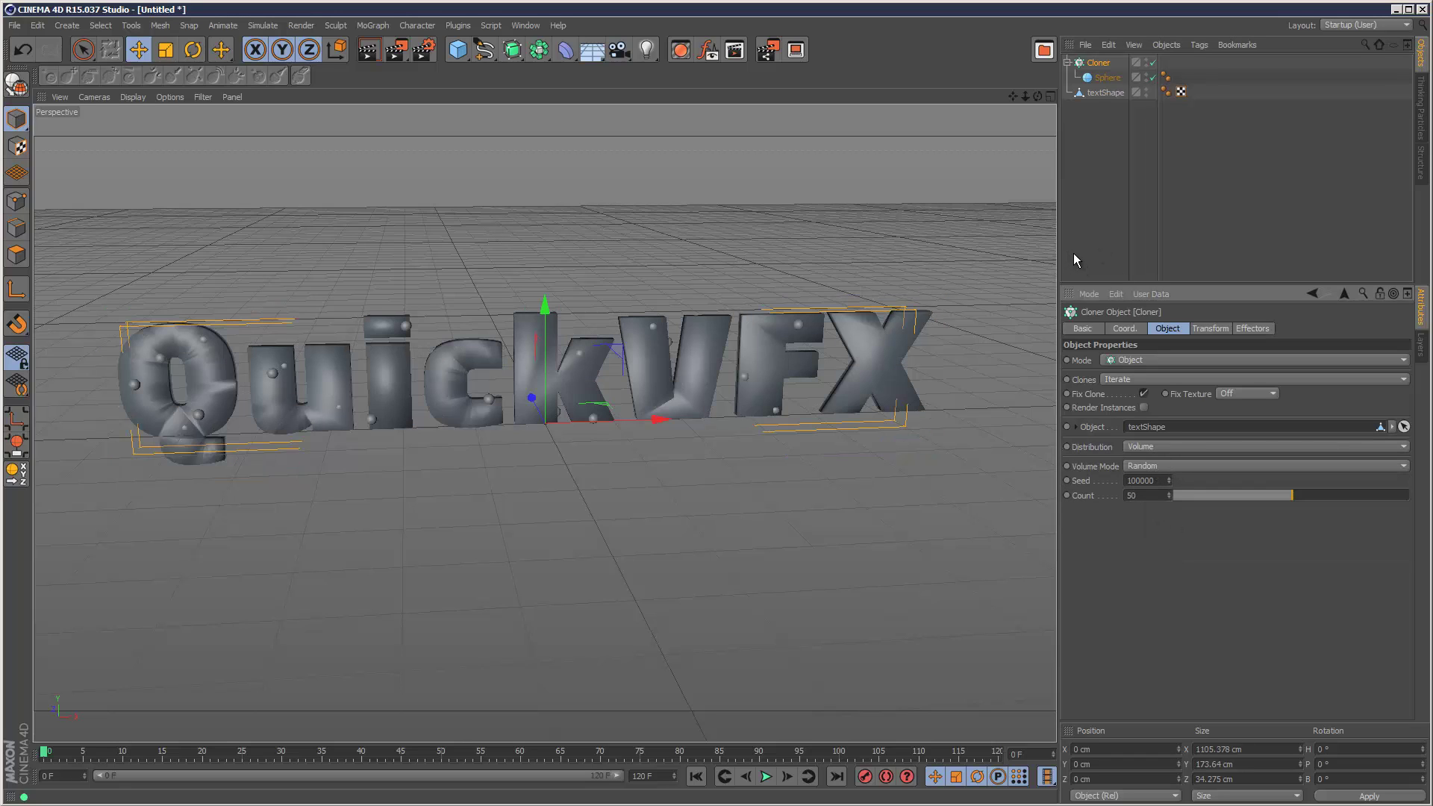
click(1146, 89)
click(1146, 89)
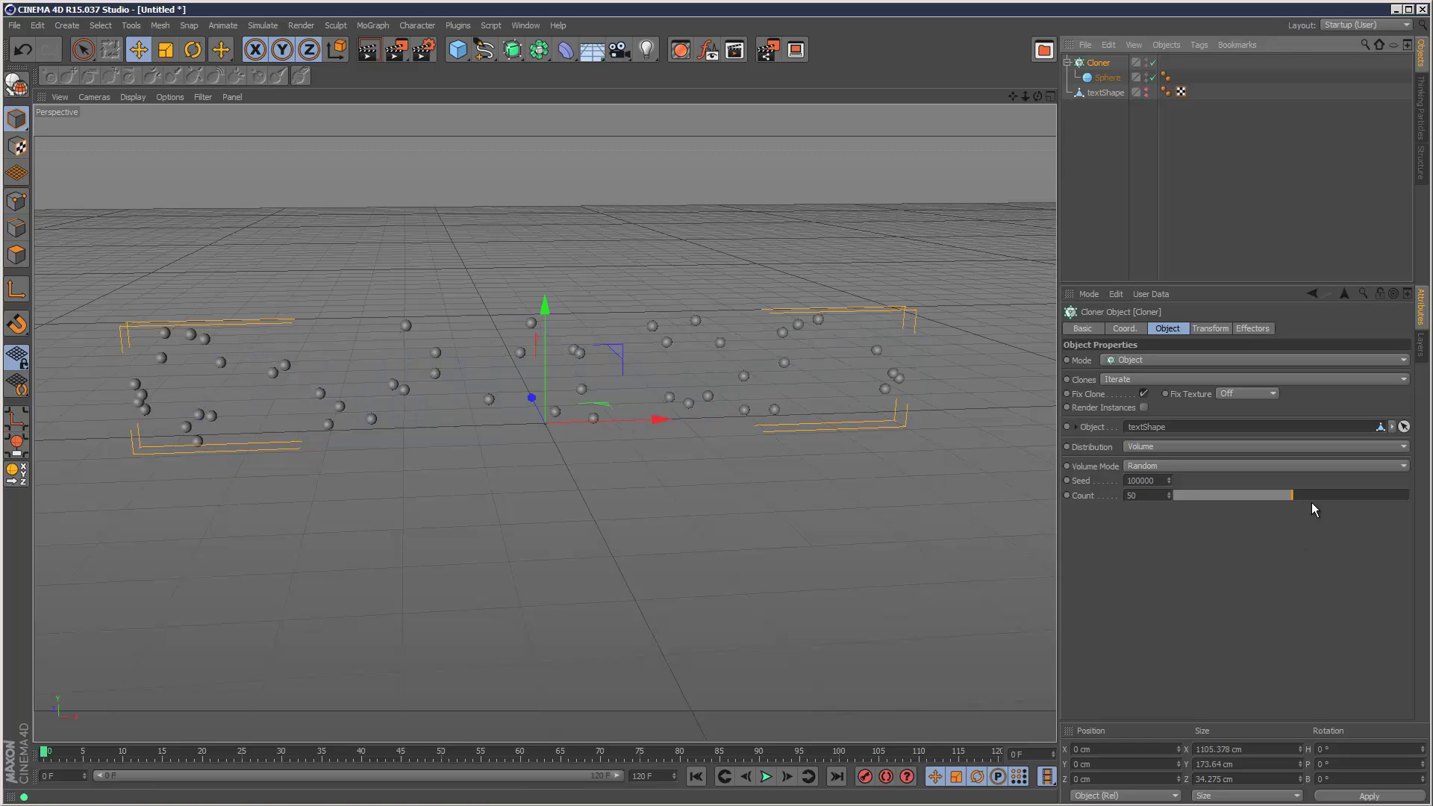
mouse_move(1168, 494)
mouse_down()
mouse_move(1167, 447)
mouse_move(1150, 442)
mouse_move(1168, 494)
mouse_move(1167, 410)
mouse_move(1175, 496)
mouse_move(1151, 460)
mouse_move(1179, 497)
mouse_move(1154, 437)
mouse_move(1161, 497)
mouse_up()
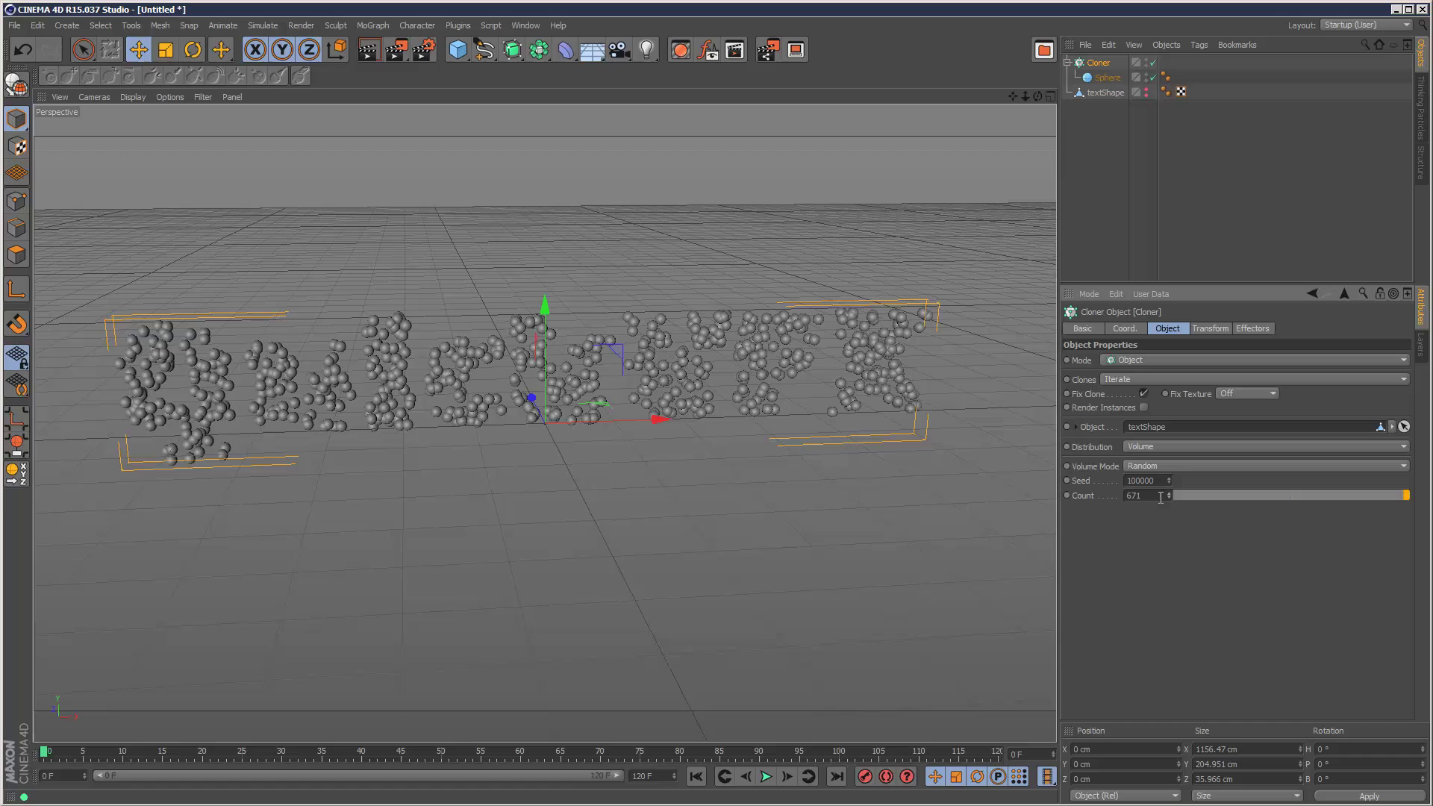
Step: Set the Sphere radius to 5 cm
click(1107, 78)
double_click(1153, 360)
text(5)
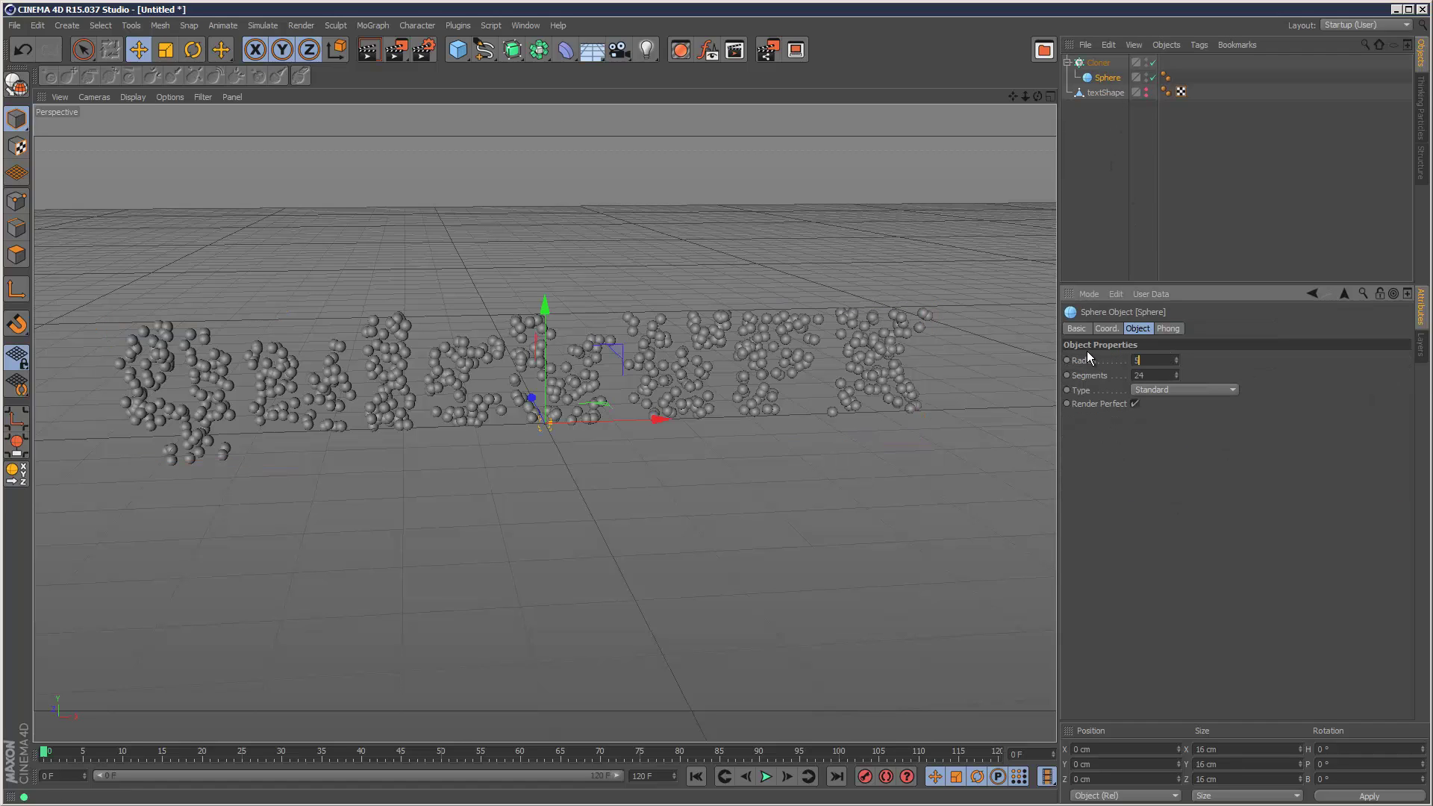
key(Return)
Step: Set the Cloner count to 999
click(1099, 62)
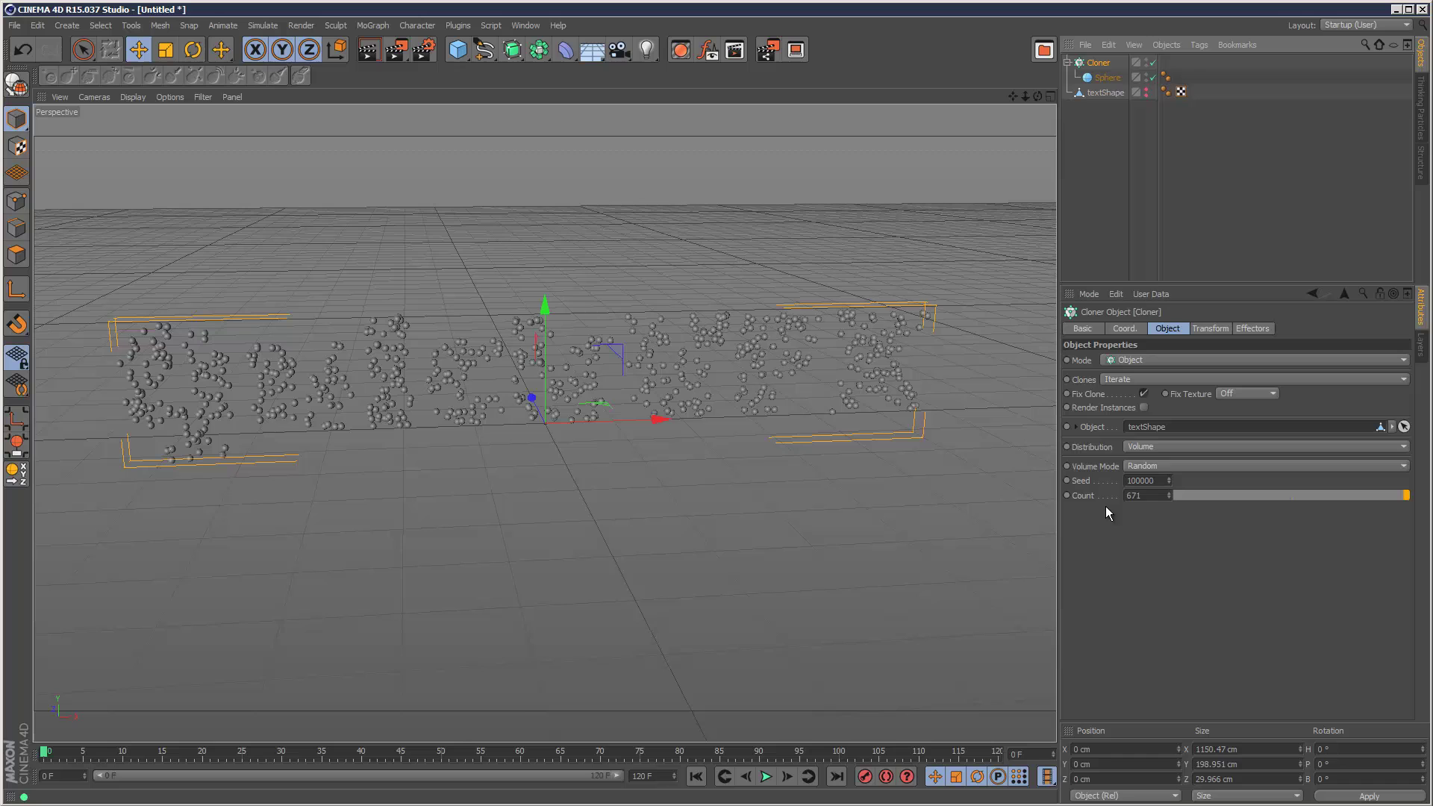
double_click(1142, 494)
text(999)
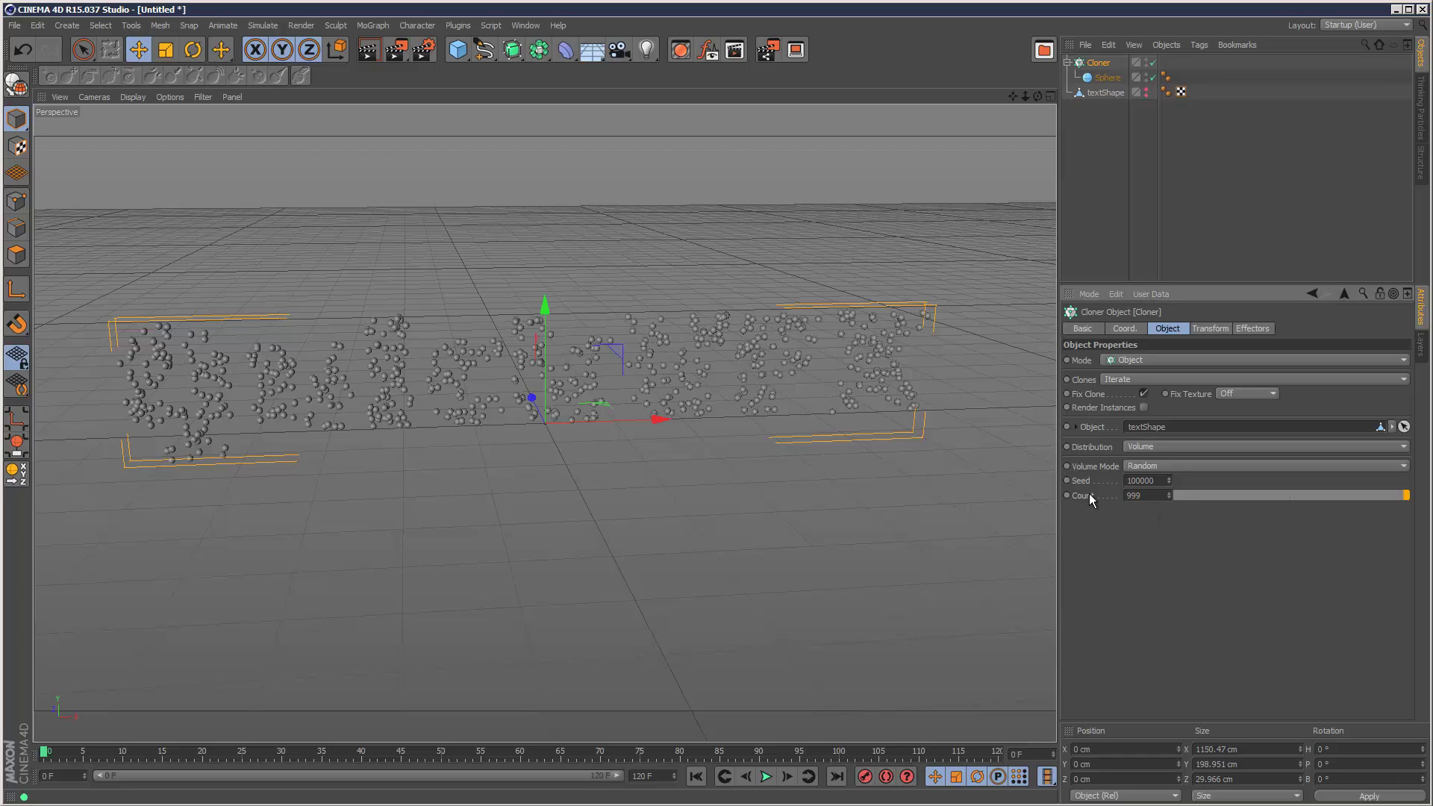
key(Return)
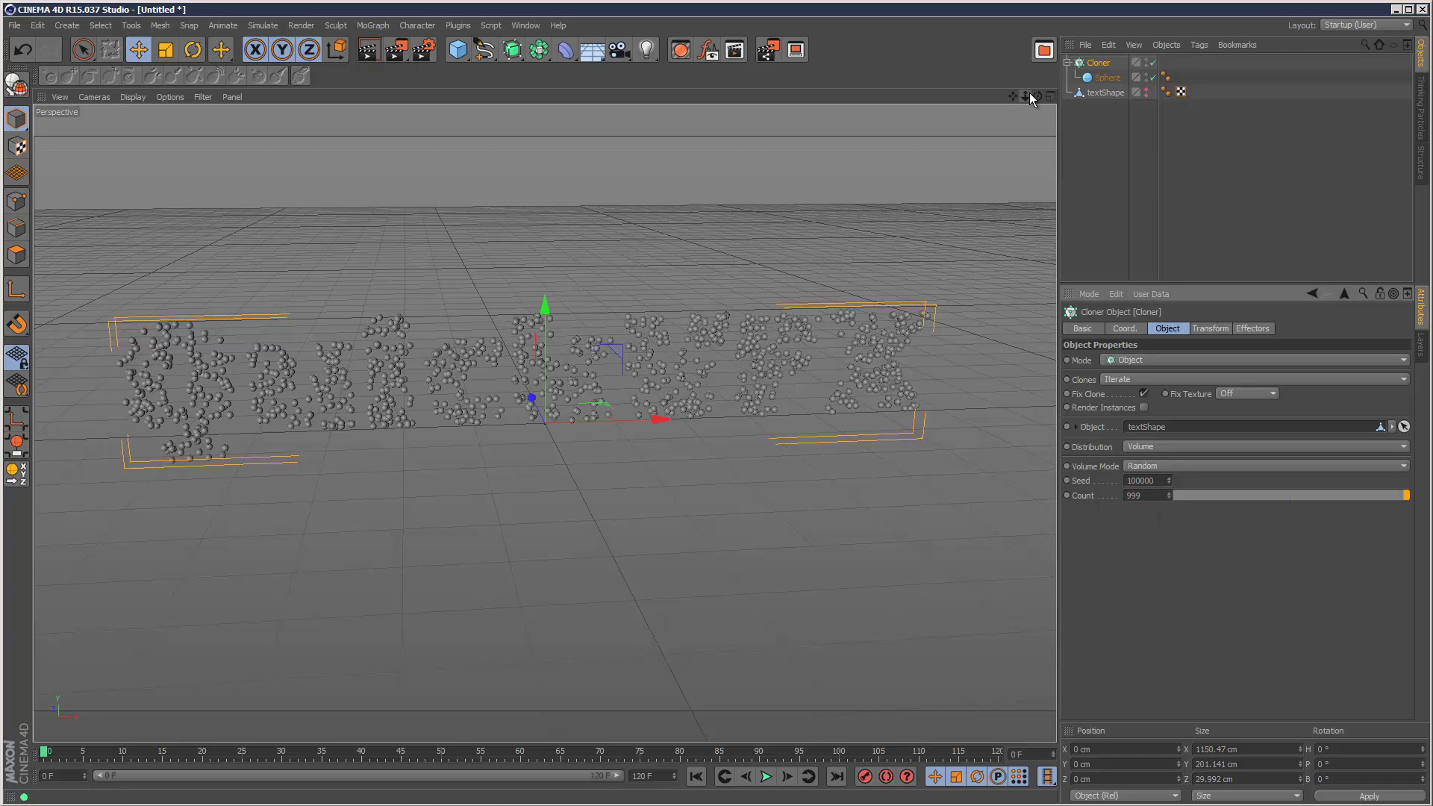
Step: Raise the Sphere radius to 7 cm and bring the camera closer to the text
scroll(678, 375, up, 3)
mouse_move(680, 381)
alt+mouse_down()
mouse_move(545, 415)
mouse_move(911, 237)
alt+mouse_up()
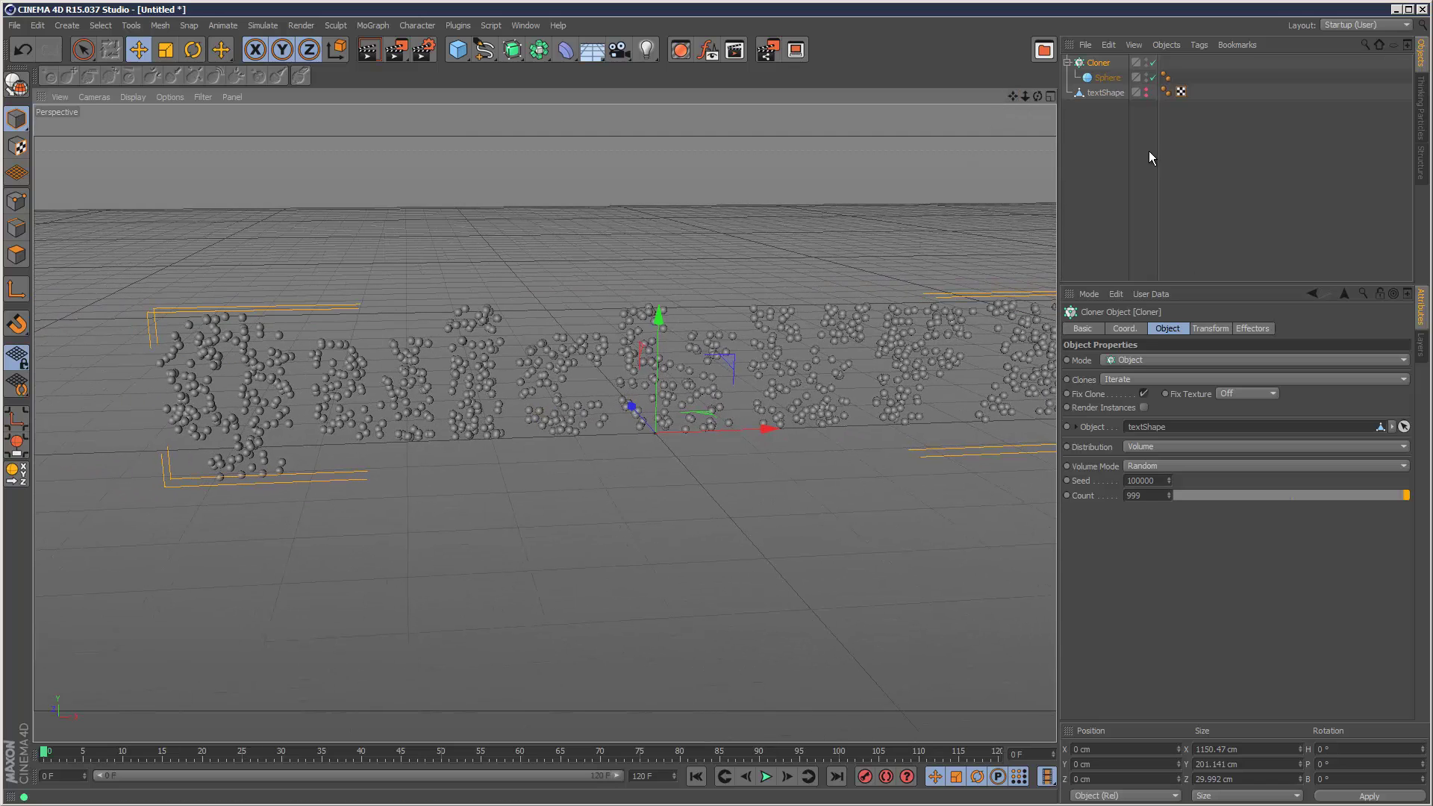
click(1108, 78)
click(1178, 359)
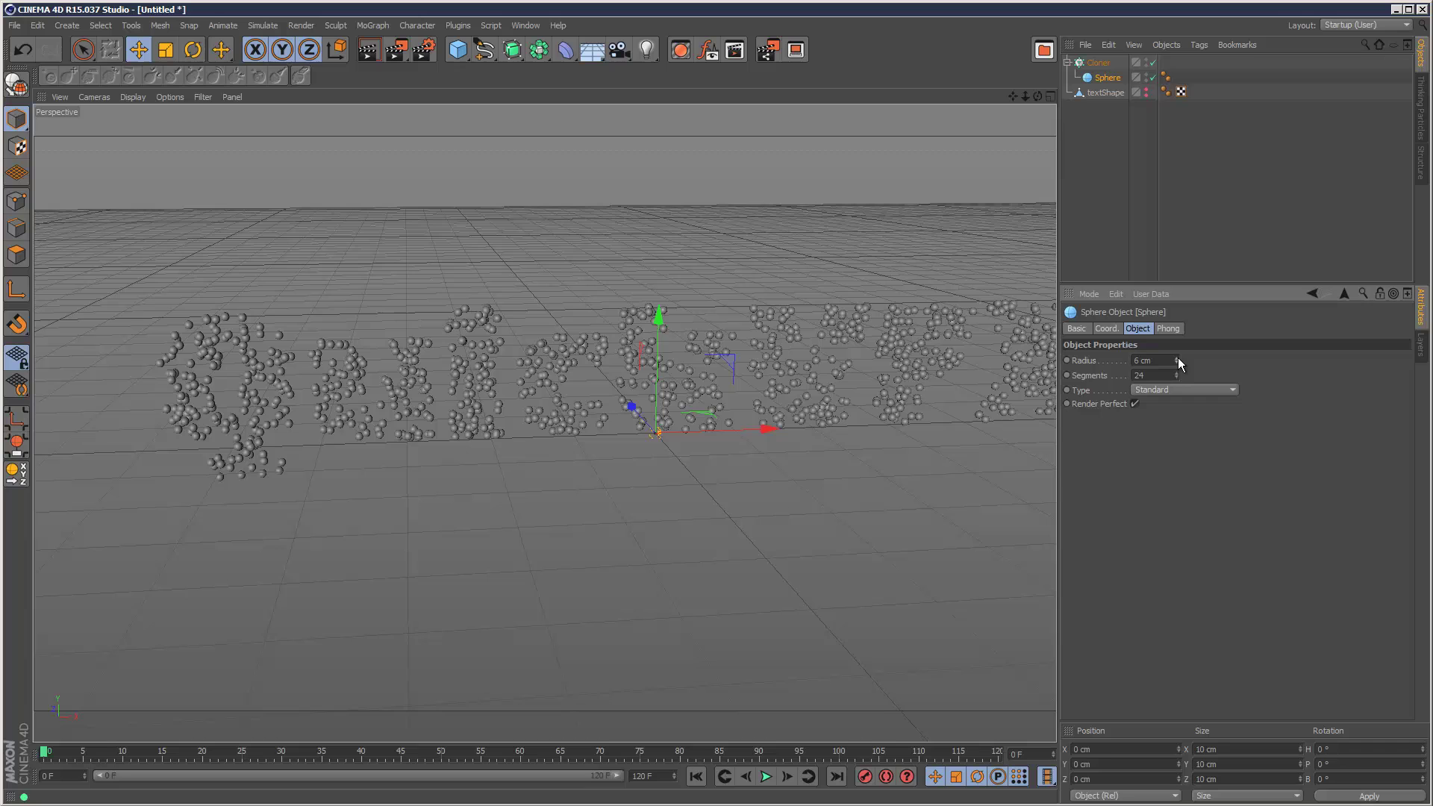
click(1178, 358)
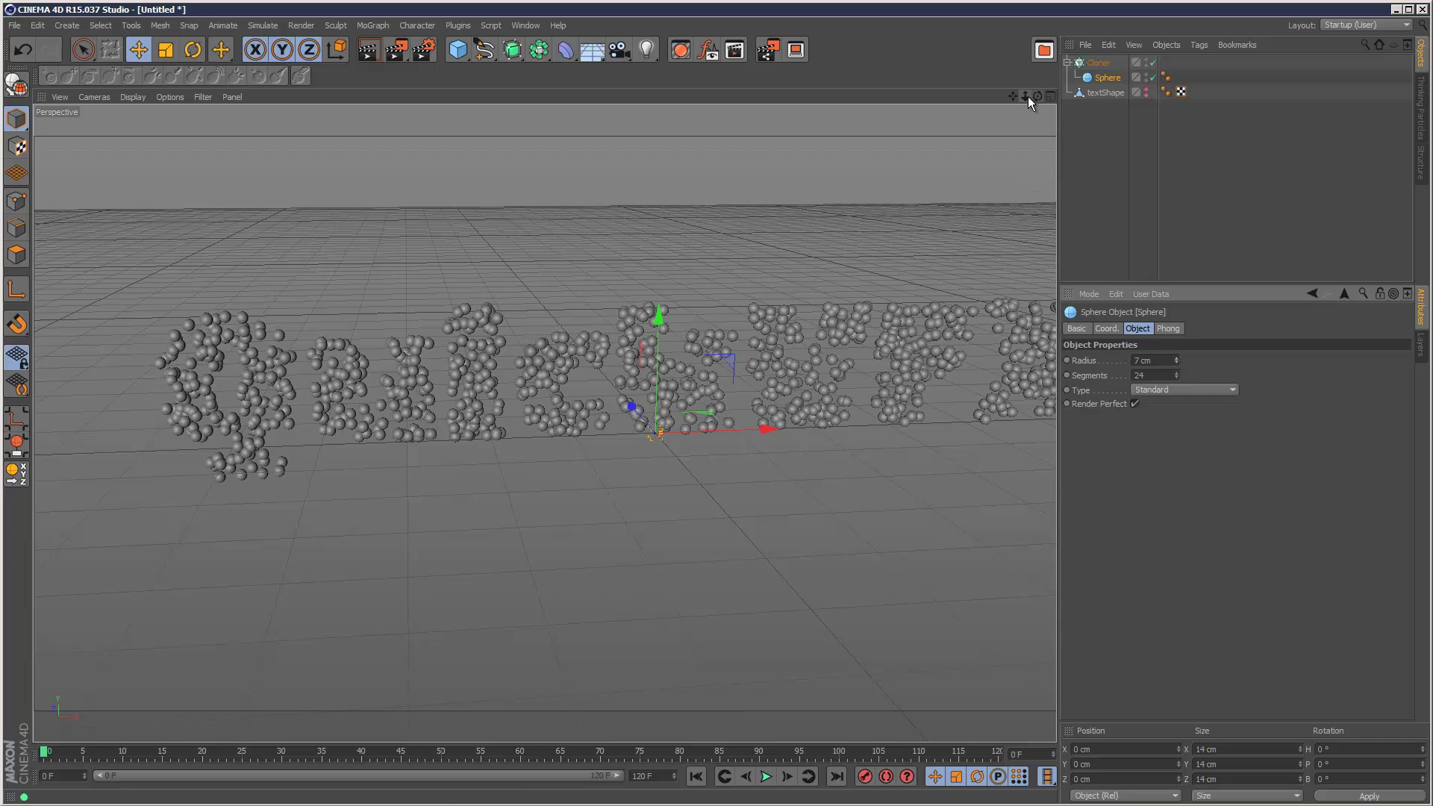
drag(1027, 97, 682, 368)
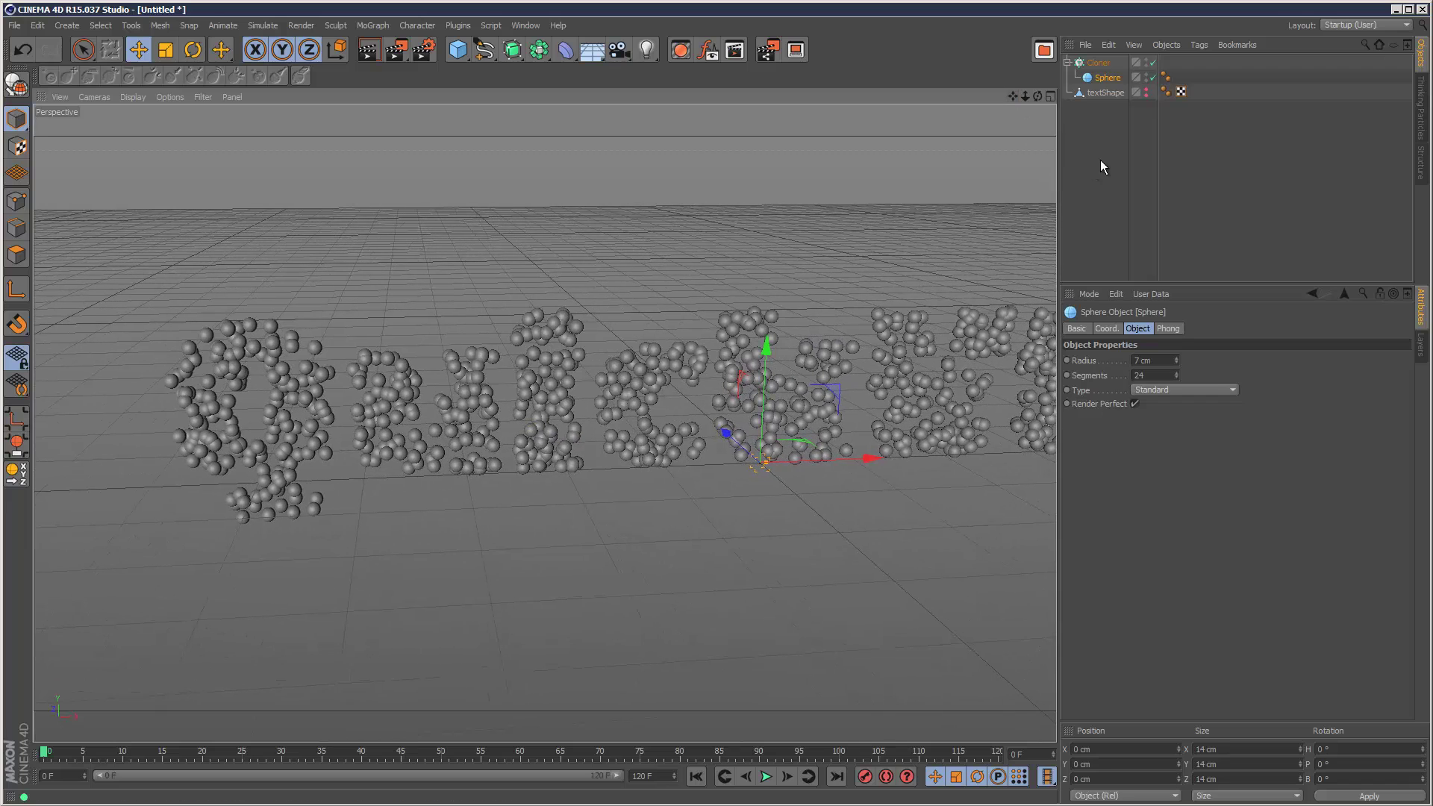
key(Delete)
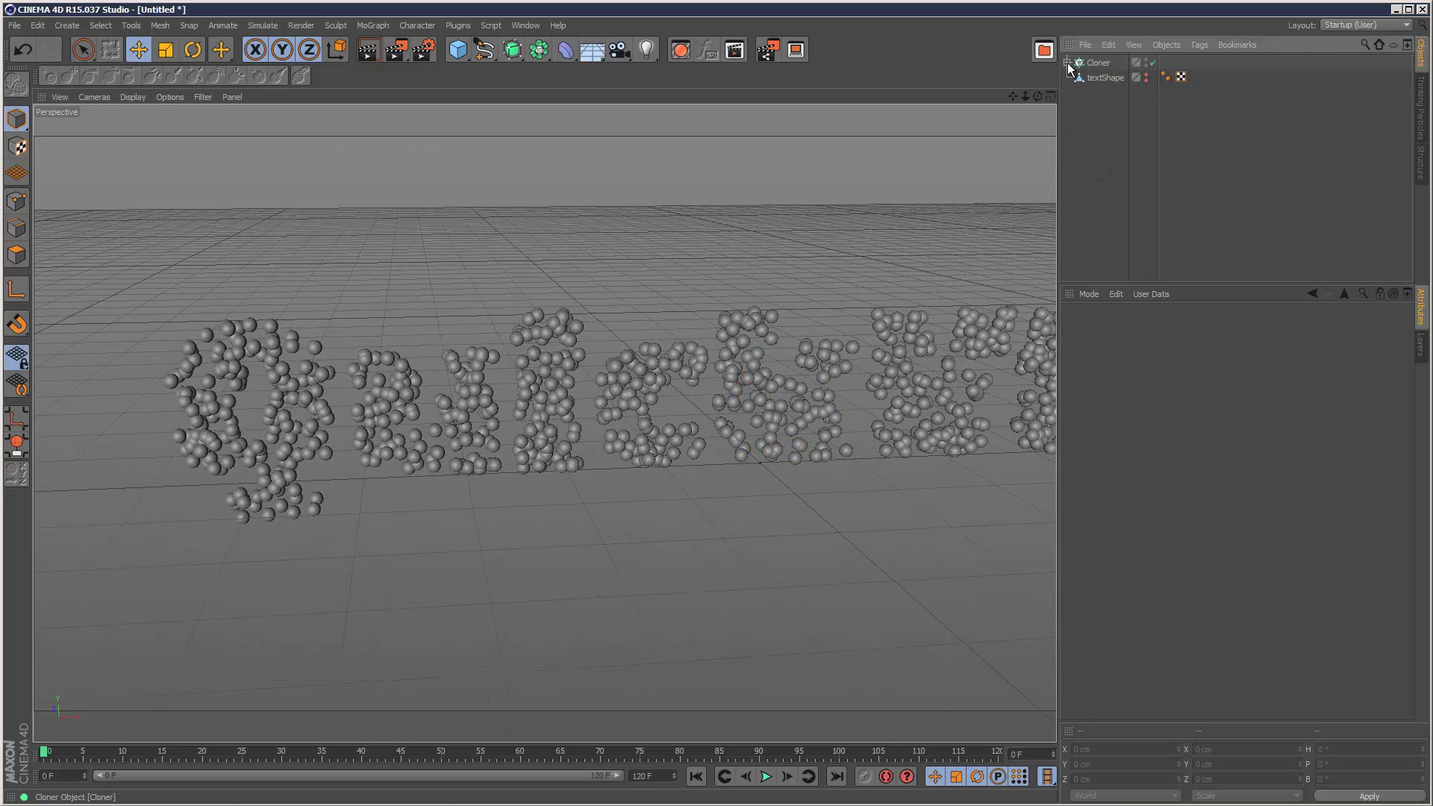
Step: Add a Metaball object with the Cloner inside it
click(539, 51)
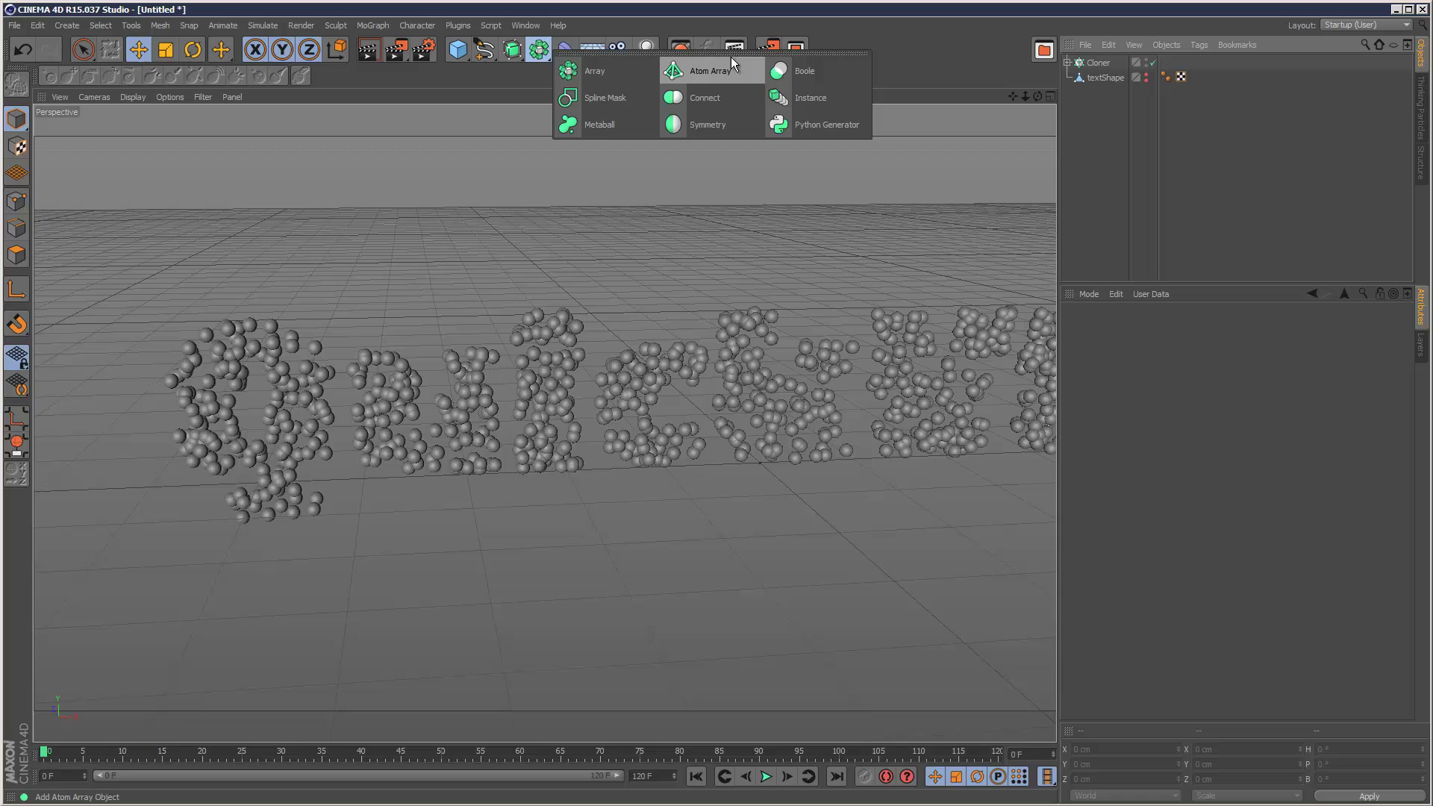
click(590, 124)
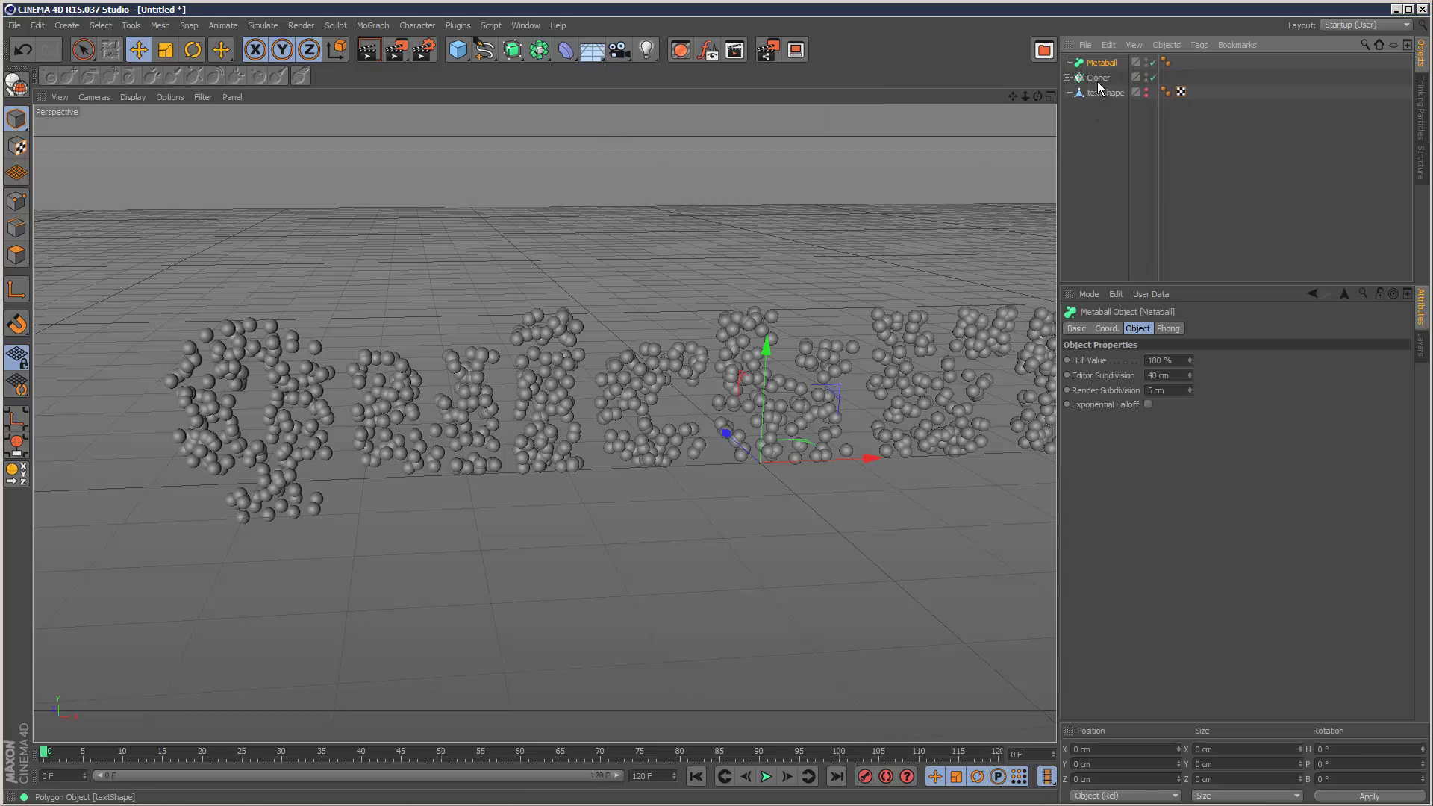
drag(1098, 79, 1105, 63)
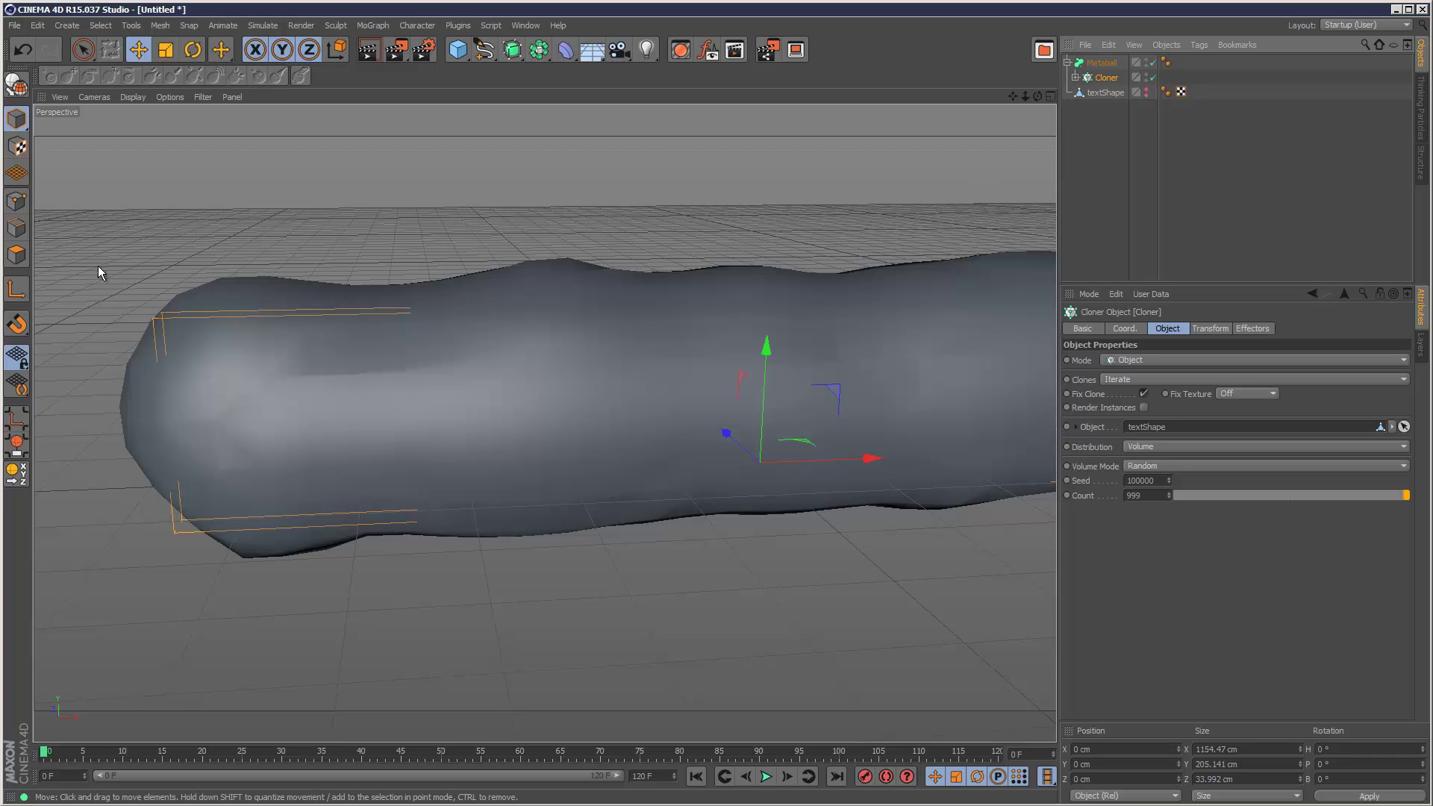
click(1101, 63)
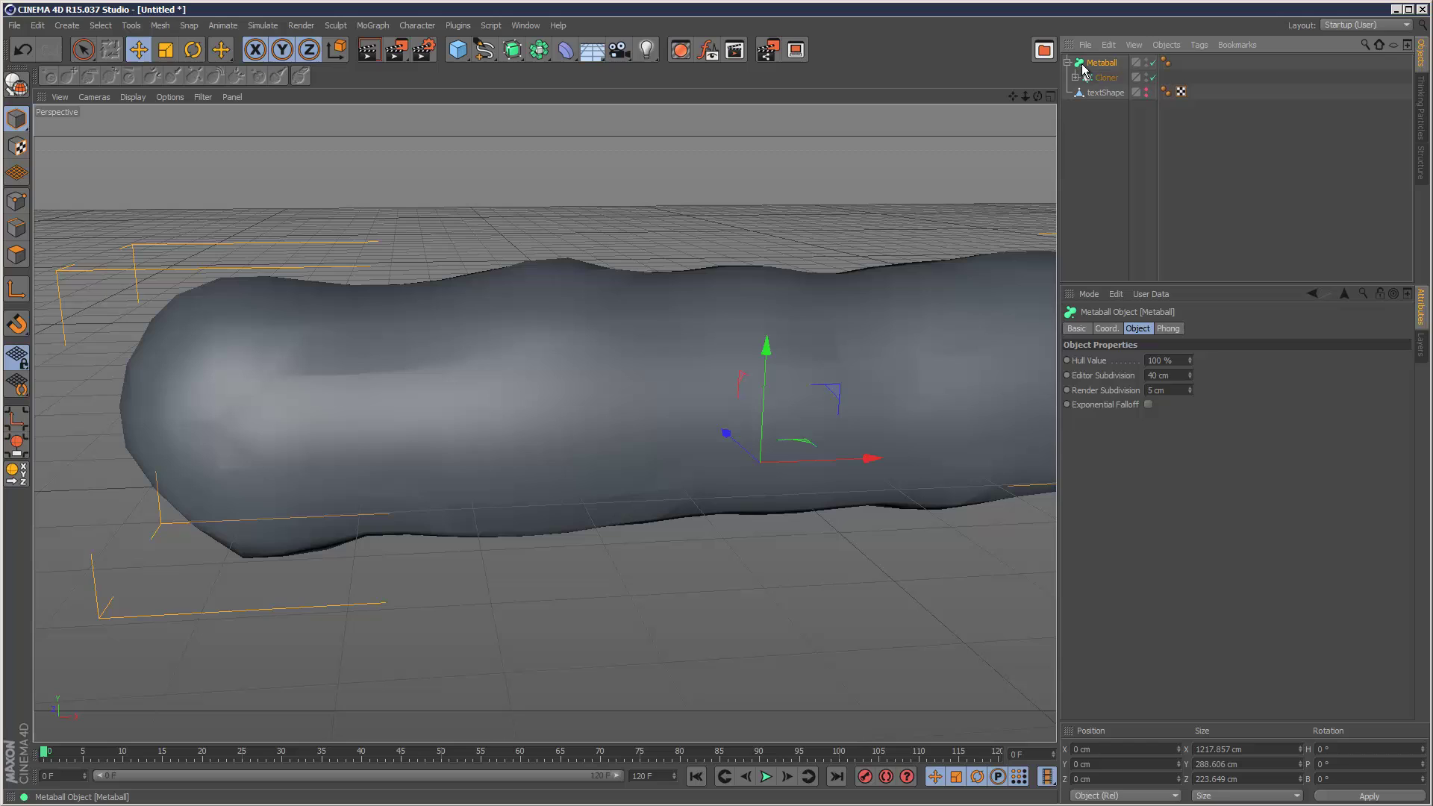
Step: Give the Metaball exponential falloff, 12 cm editor and render subdivisions, and 50 % hull value
click(1149, 405)
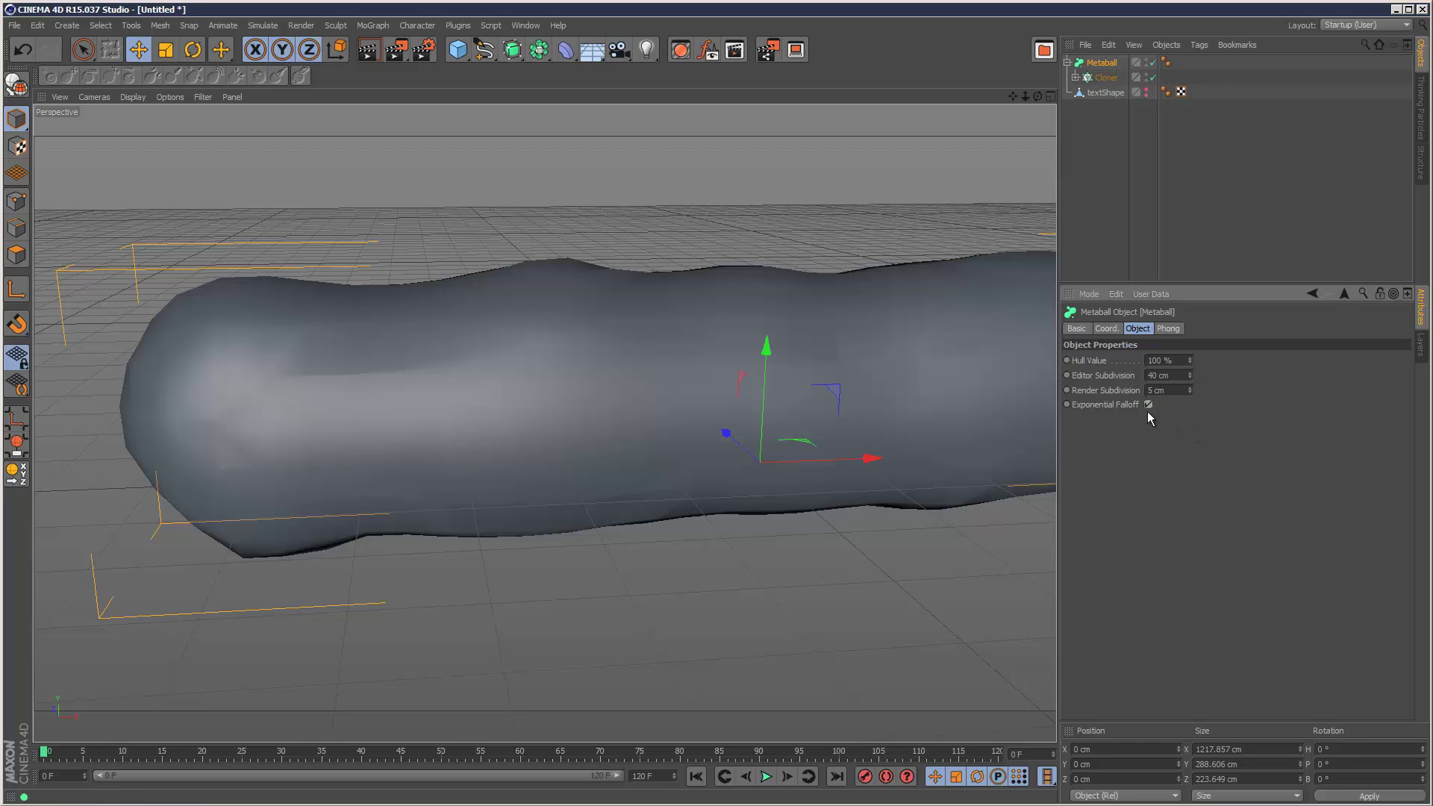
click(1178, 377)
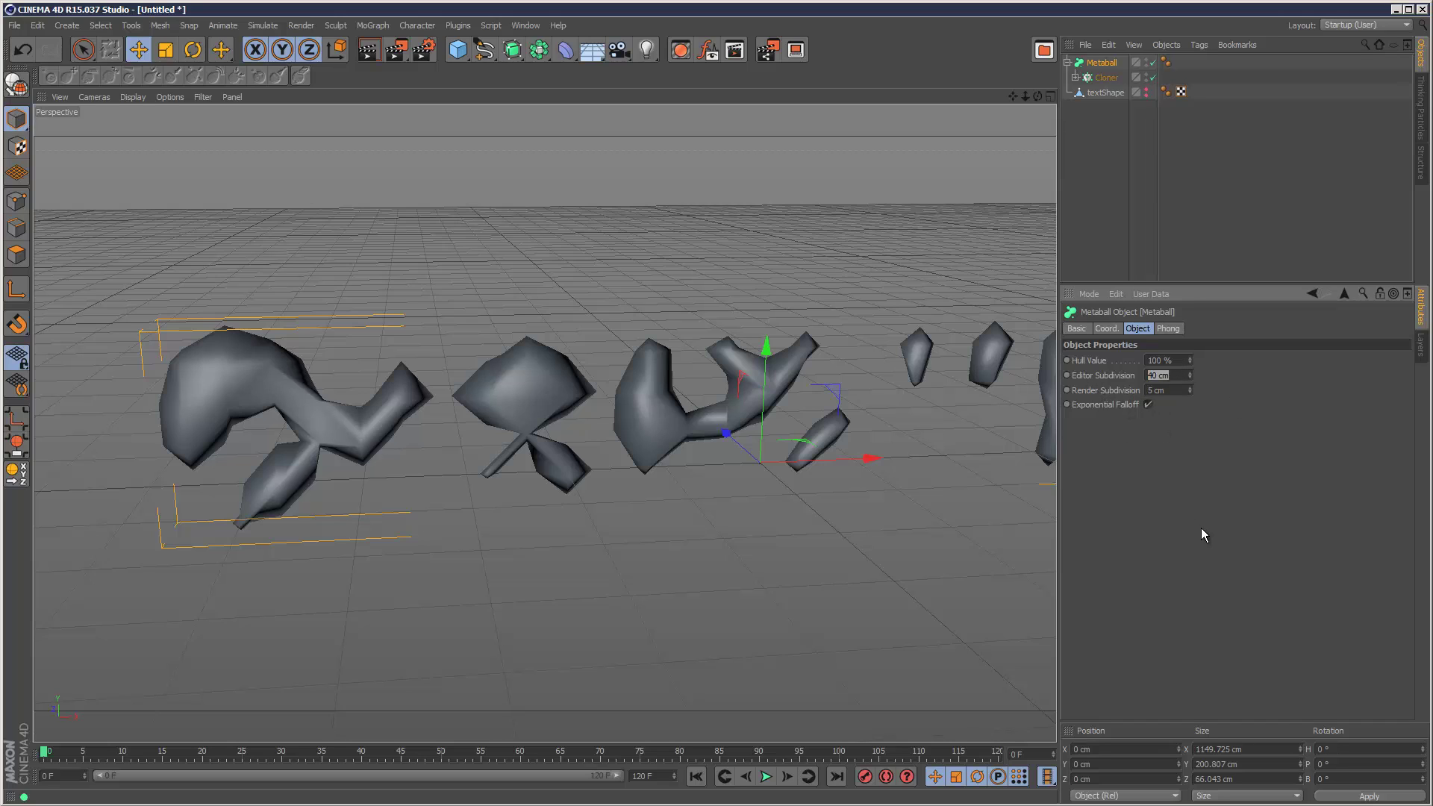
text(12)
click(1177, 393)
text(12)
key(Return)
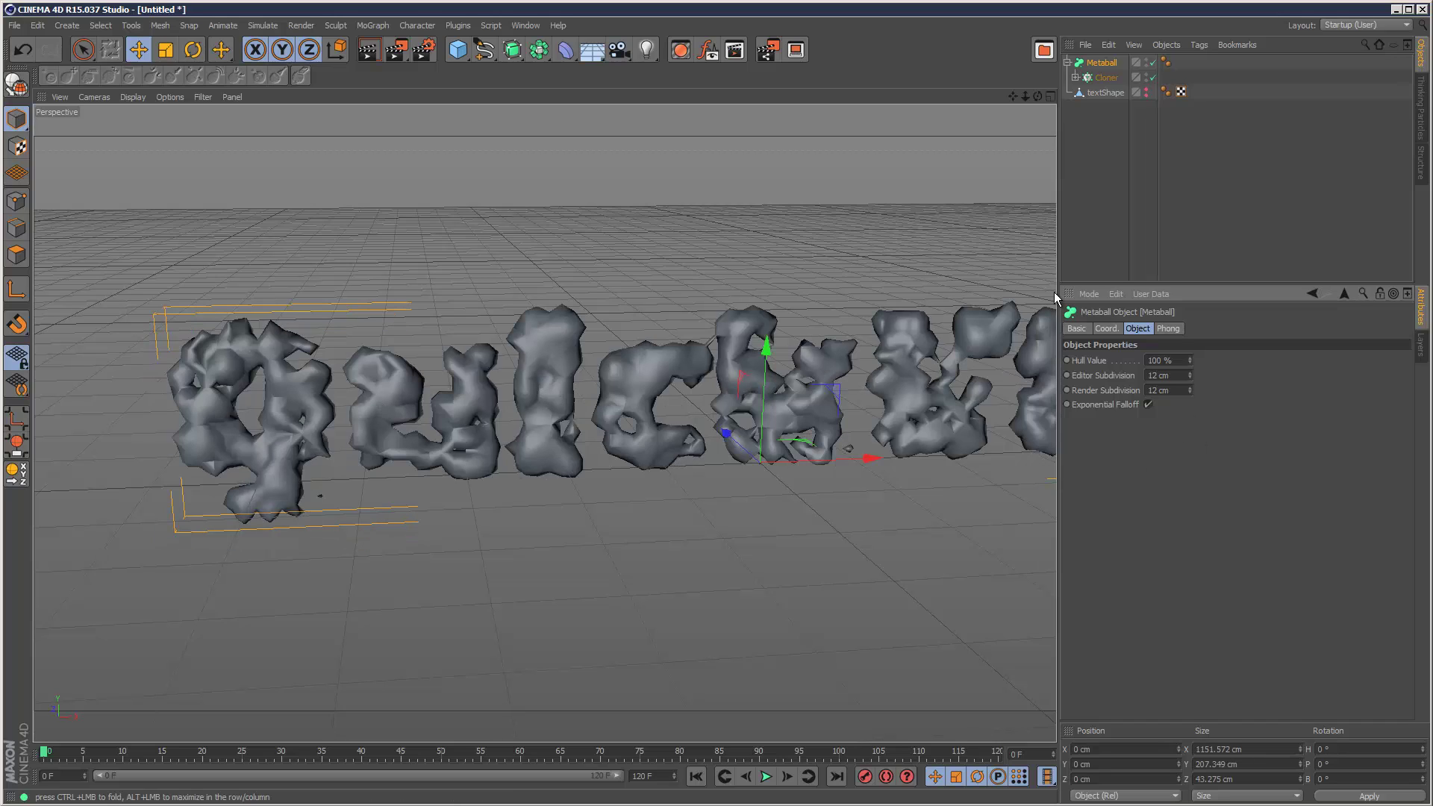
click(1175, 360)
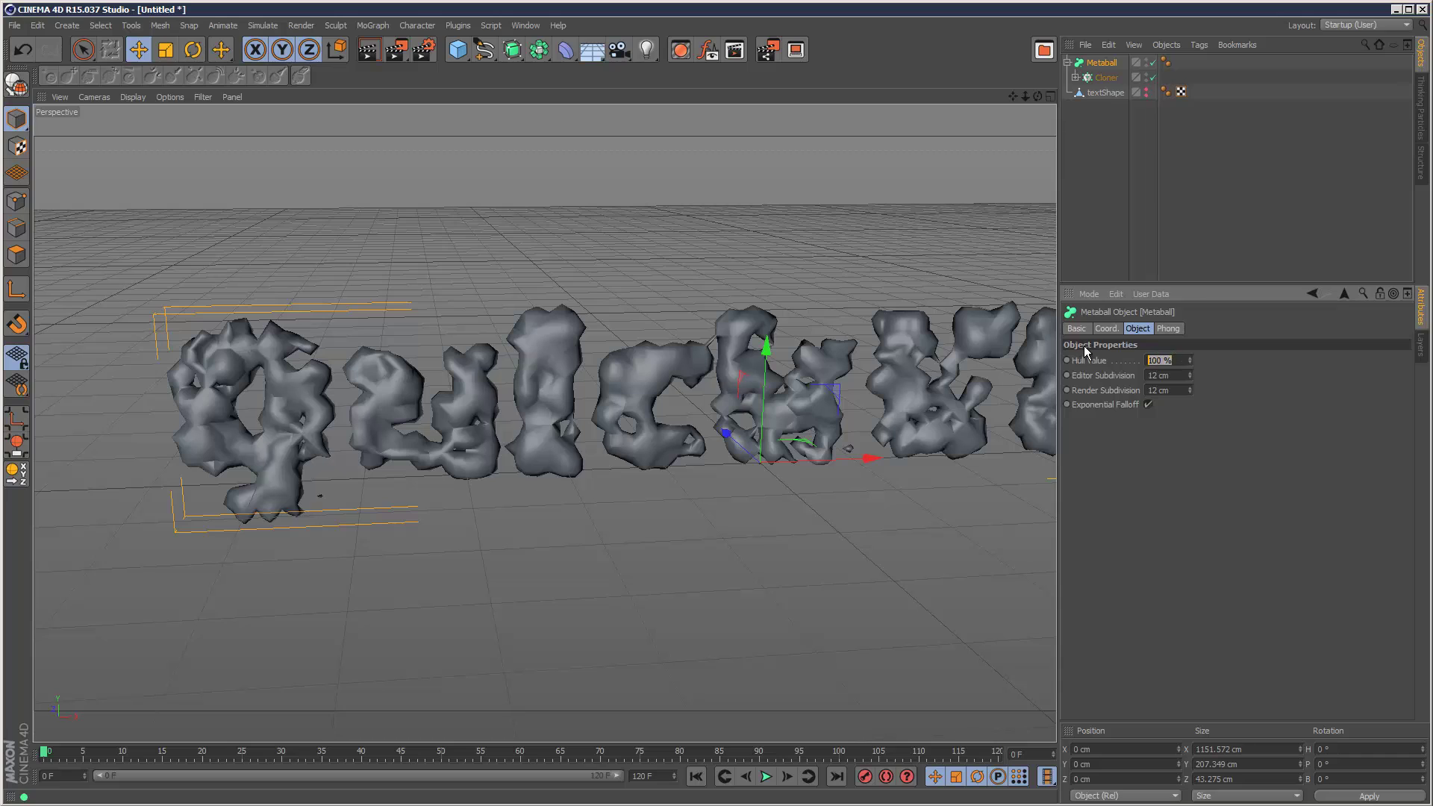
text(50)
key(Return)
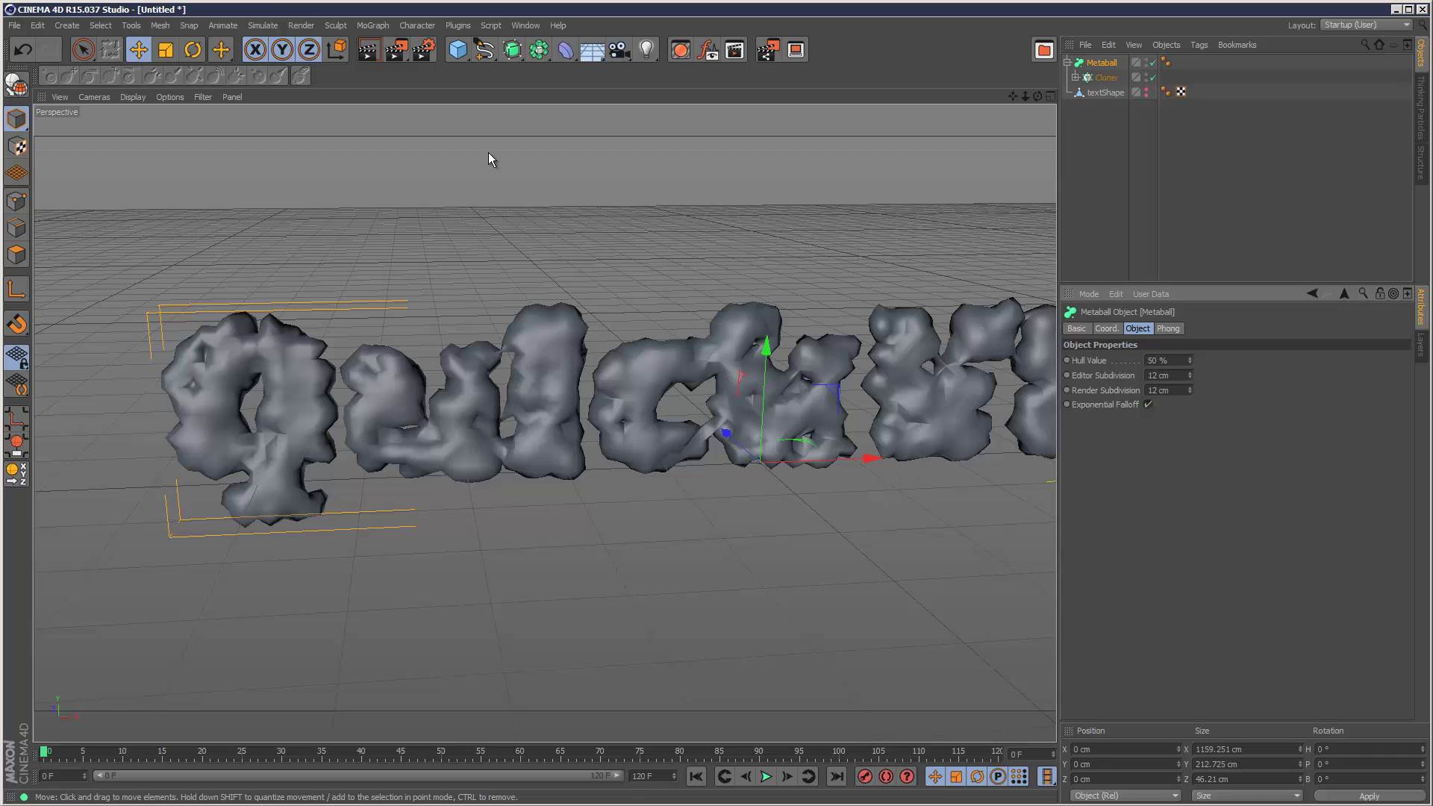
Step: Render a preview, then create a new material and apply it to the Metaball
click(368, 49)
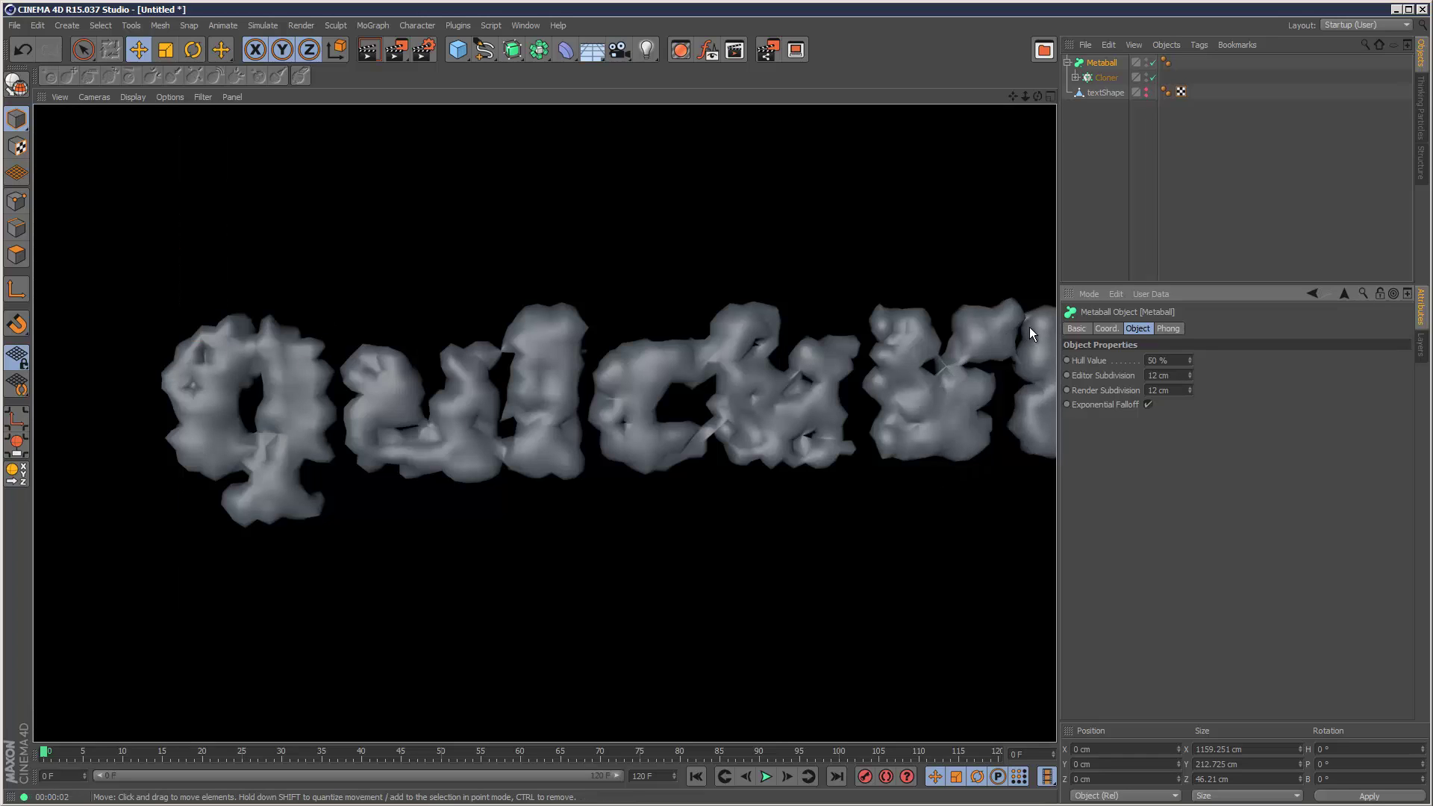
click(836, 179)
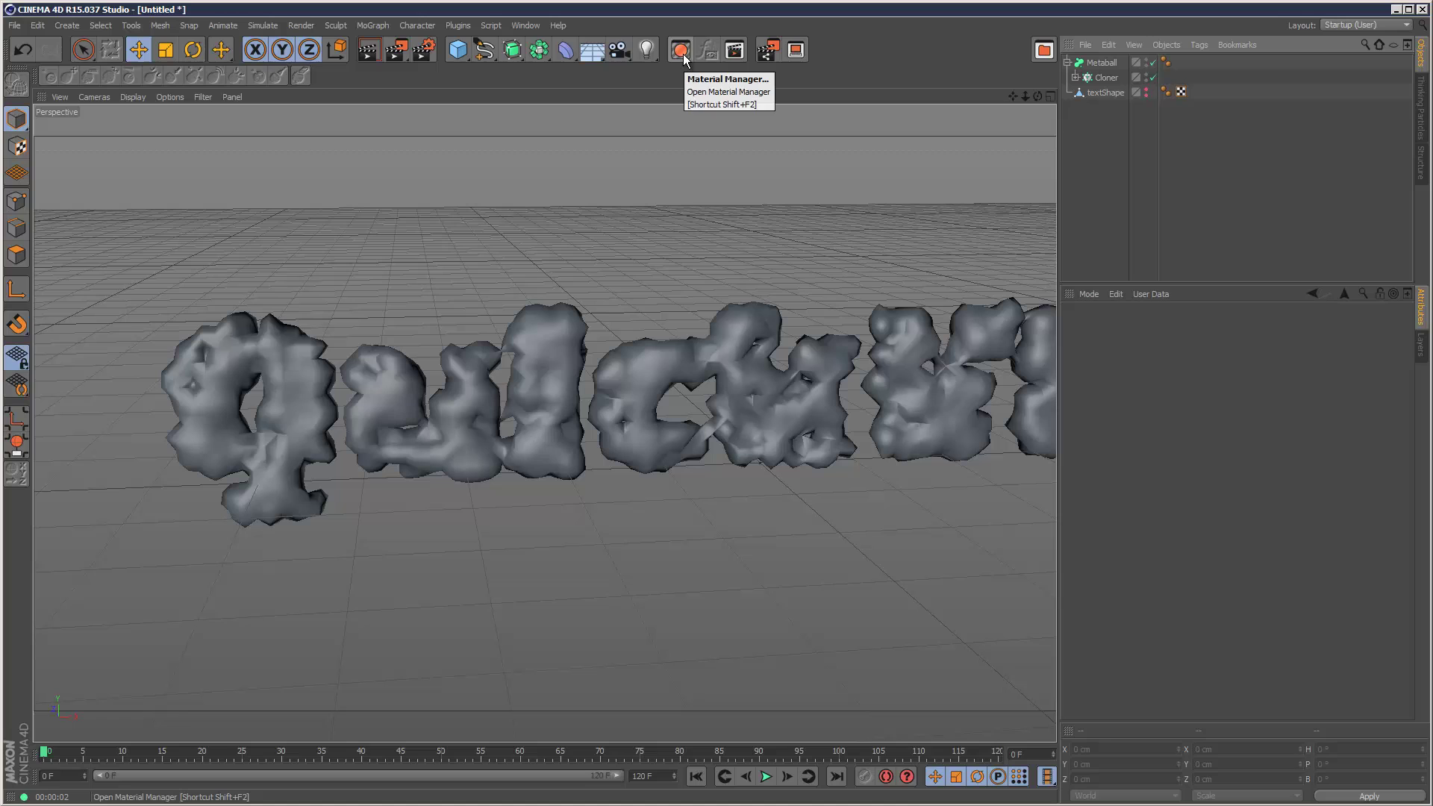
click(682, 63)
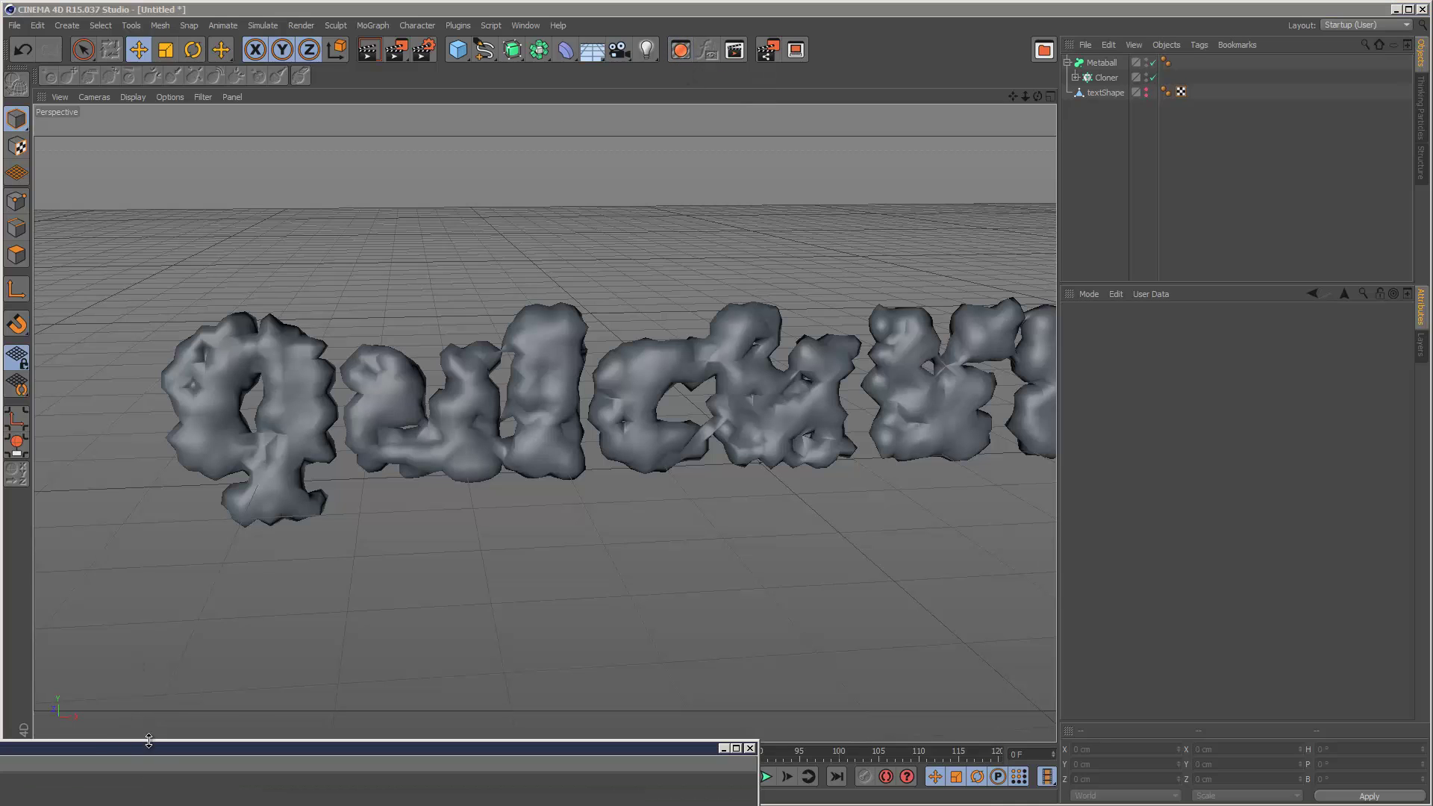
drag(148, 741, 491, 337)
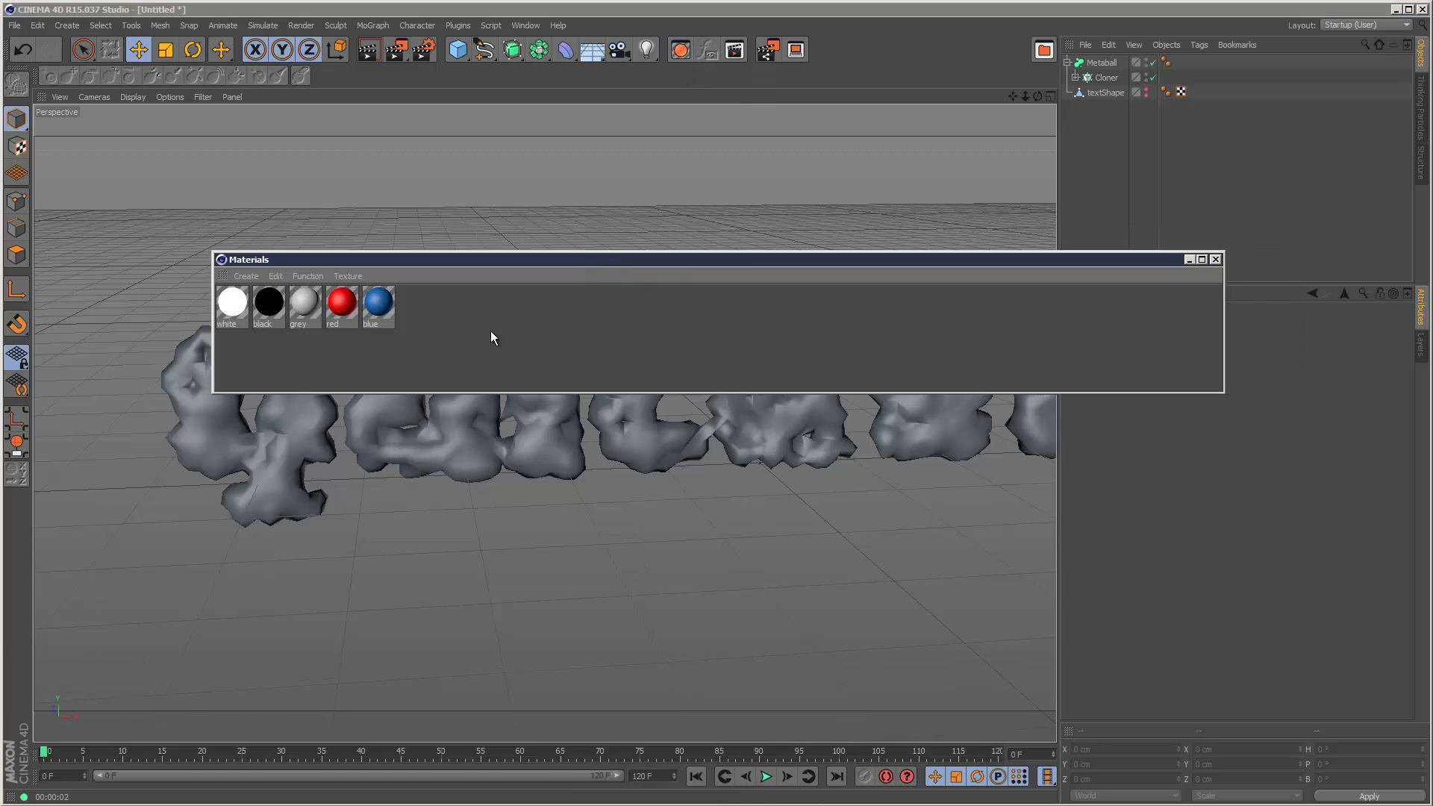
click(241, 279)
click(262, 300)
drag(266, 296, 1123, 63)
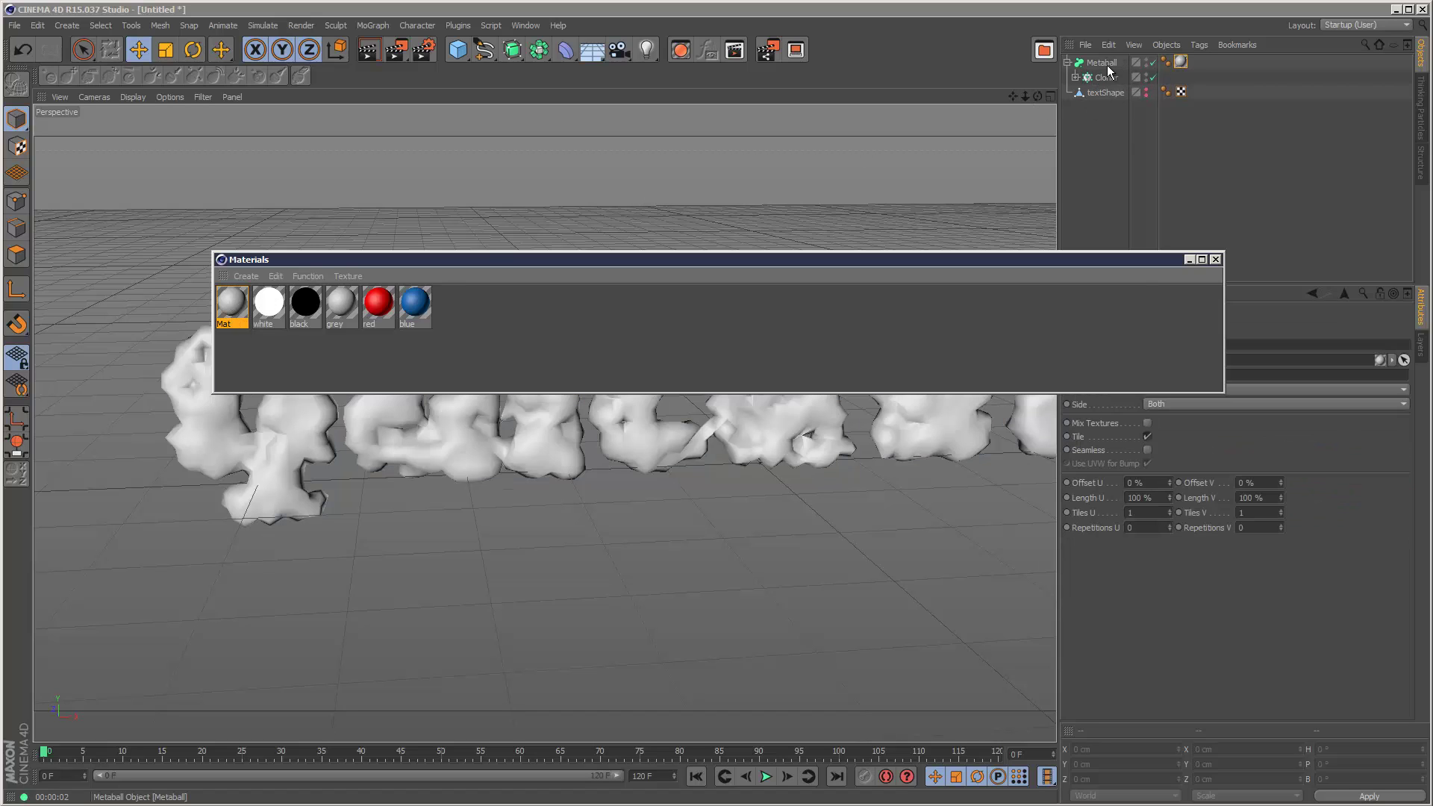
click(1215, 259)
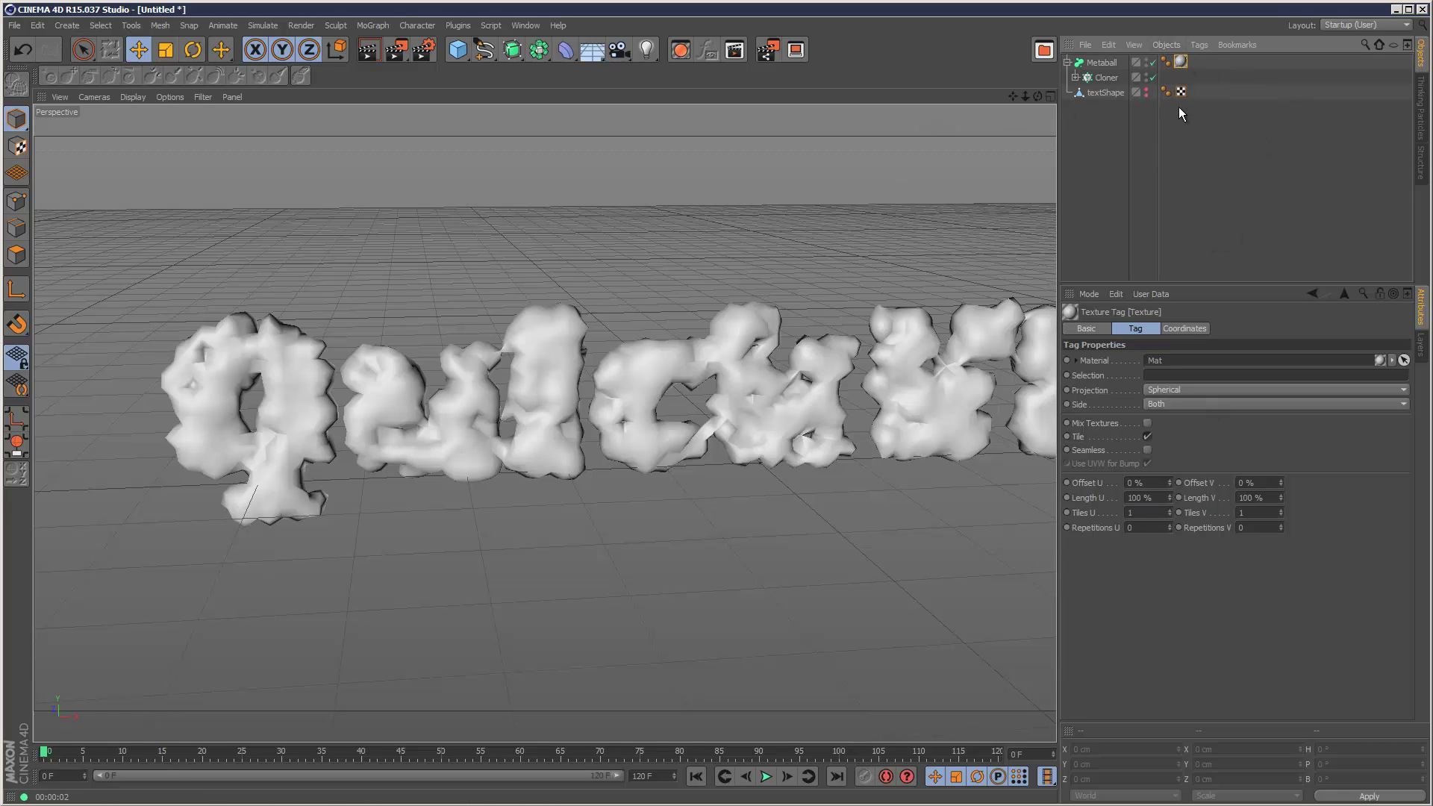
Step: Set the material colour to dark purple (RGB 63, 8, 78) and specular falloff to -18 %
double_click(1182, 62)
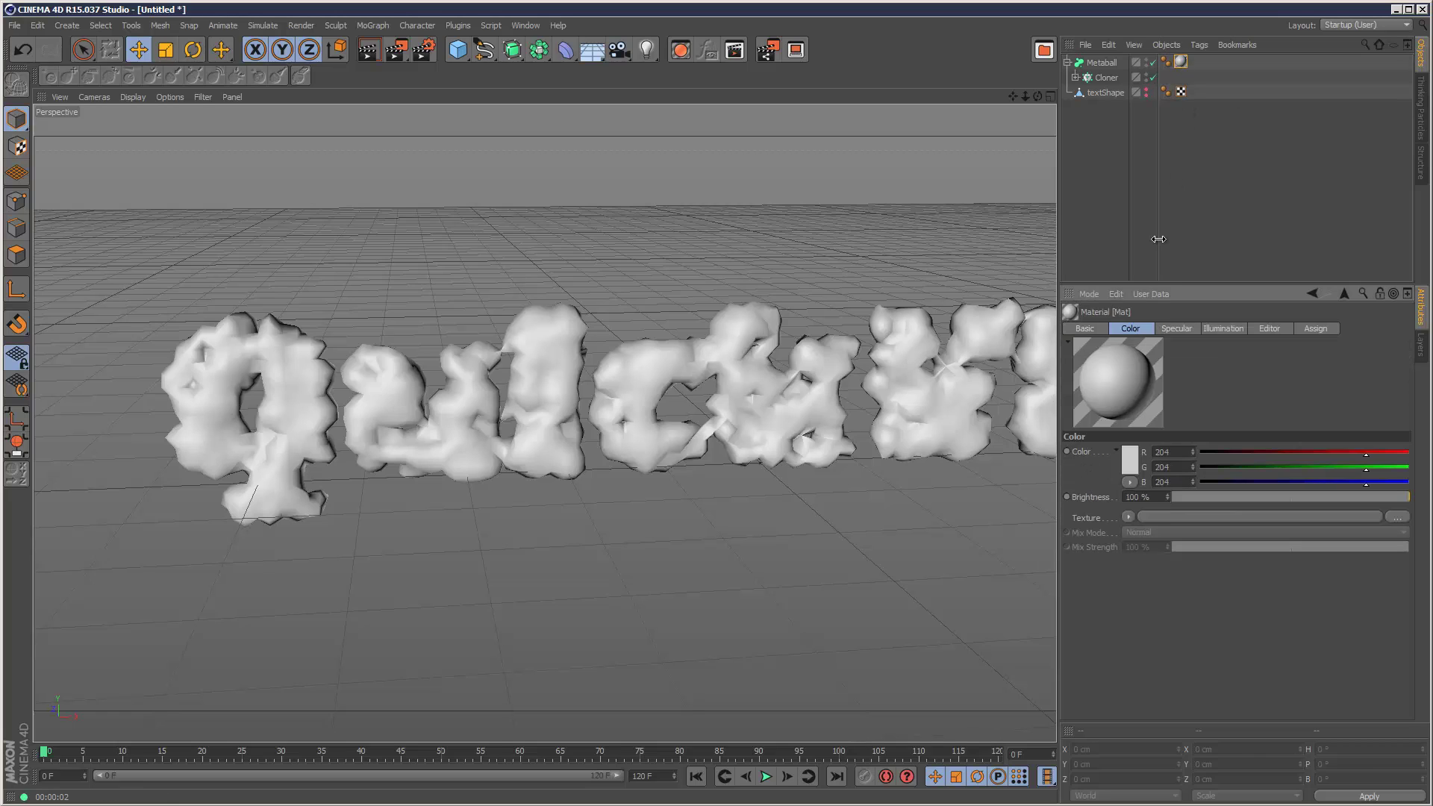
click(1136, 458)
click(1212, 402)
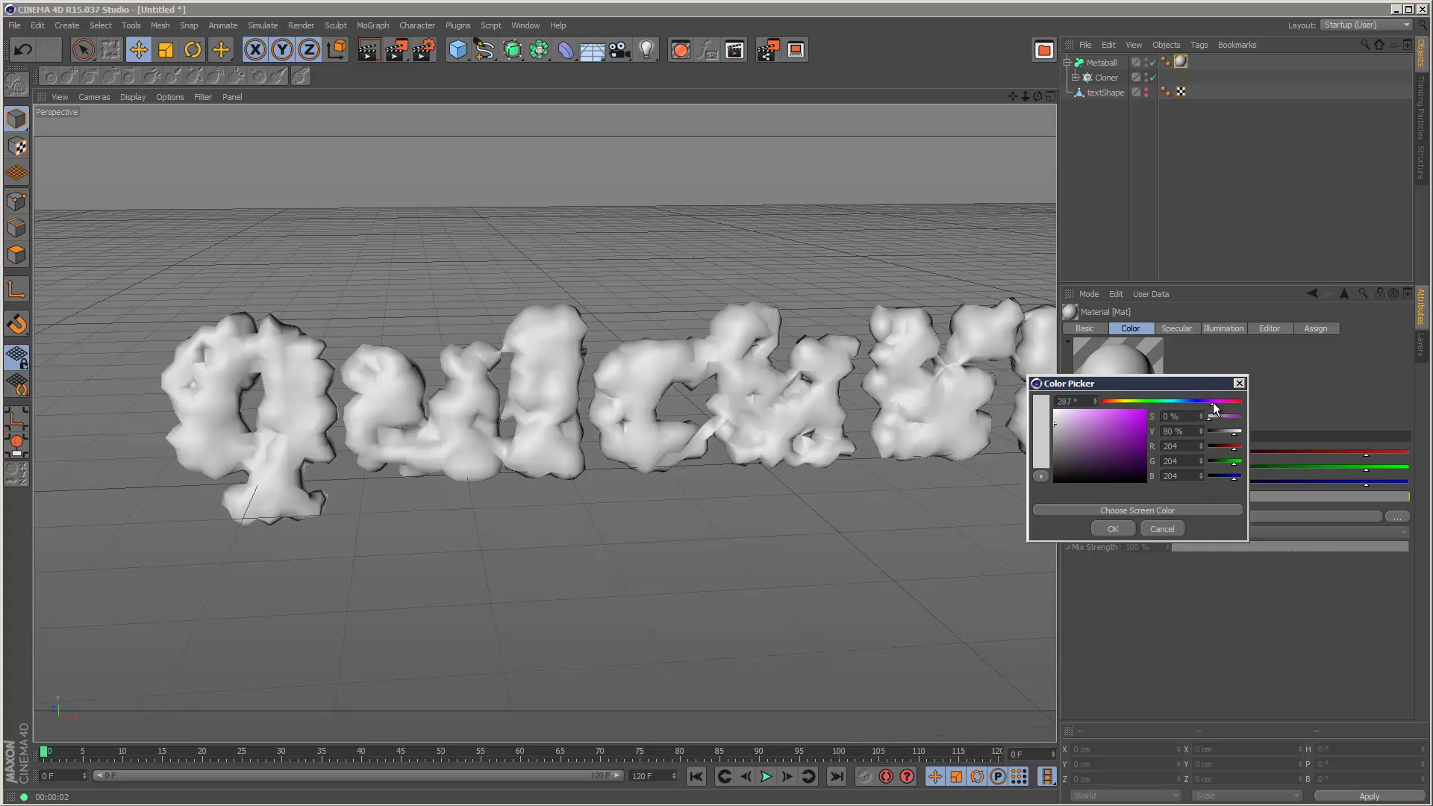
click(1136, 459)
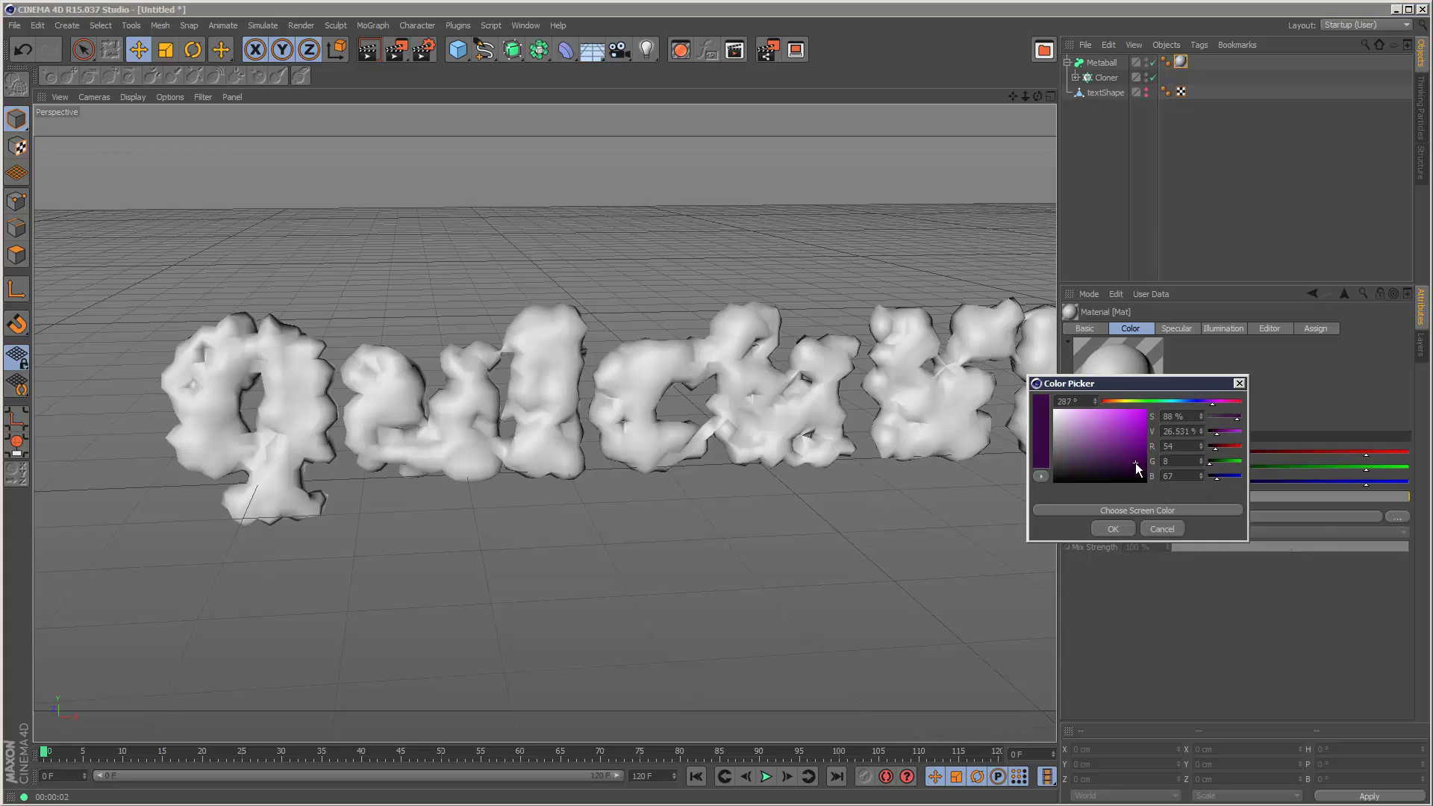
click(1123, 530)
click(1171, 331)
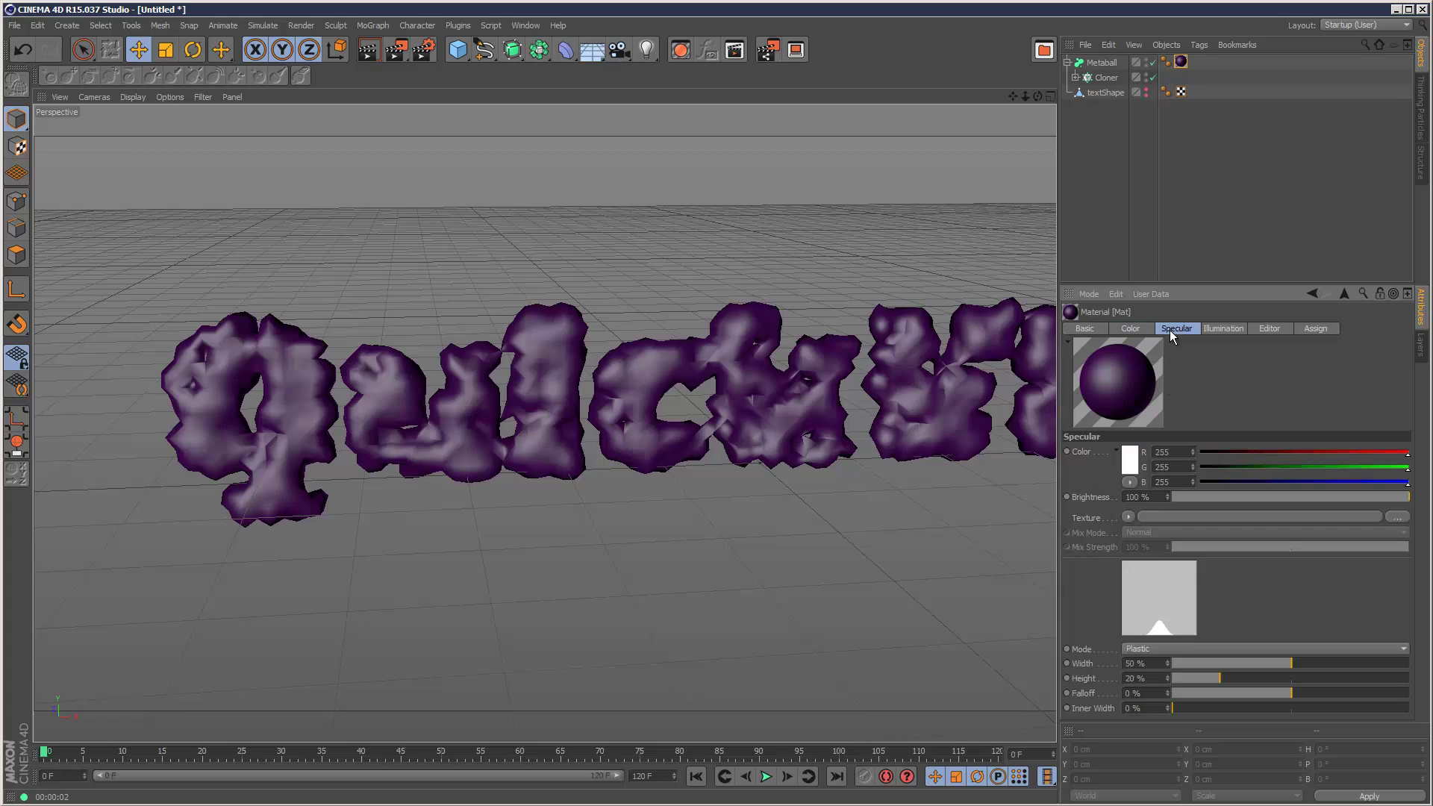
drag(1284, 702, 1267, 692)
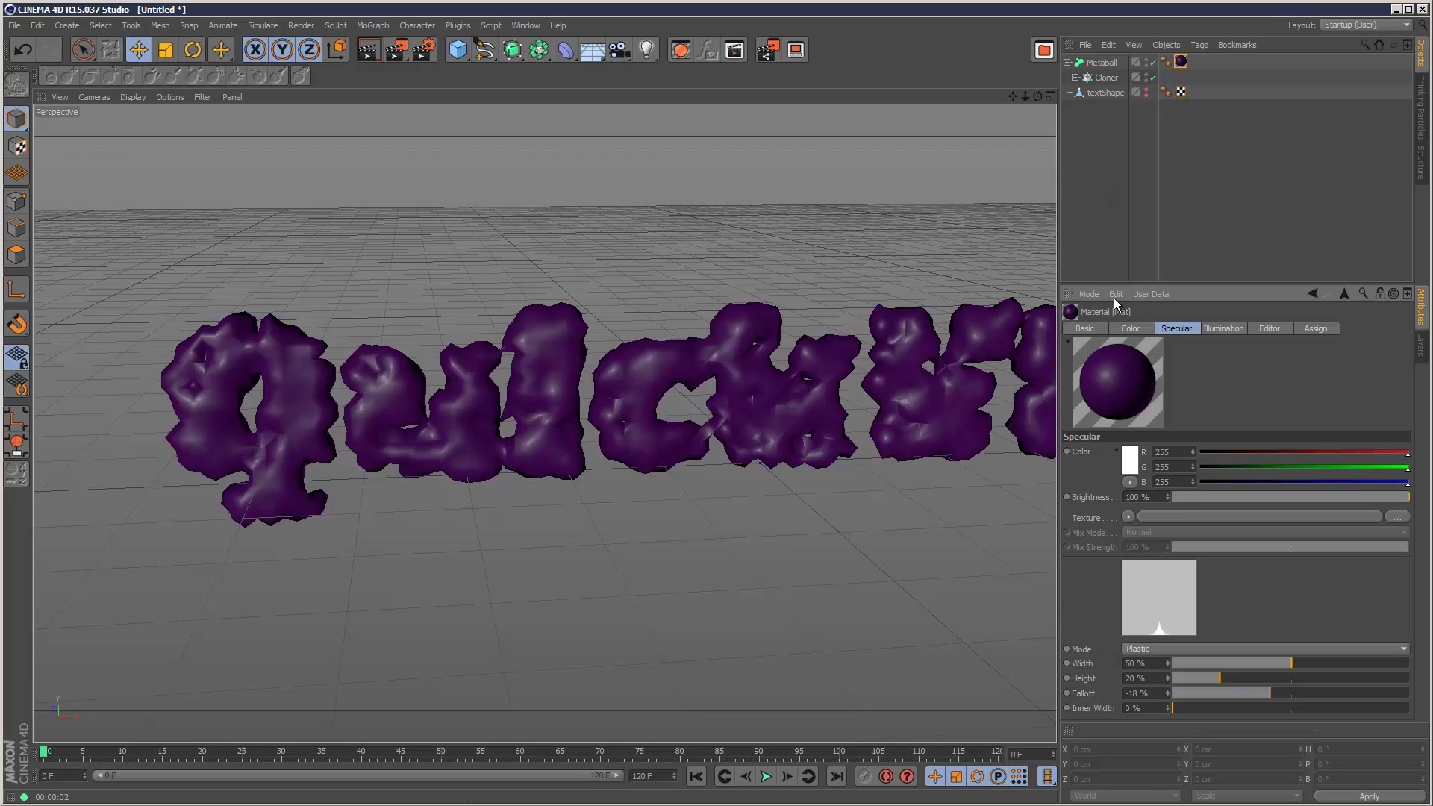
Step: Enable the material's Reflection channel at 25 % brightness
click(1100, 327)
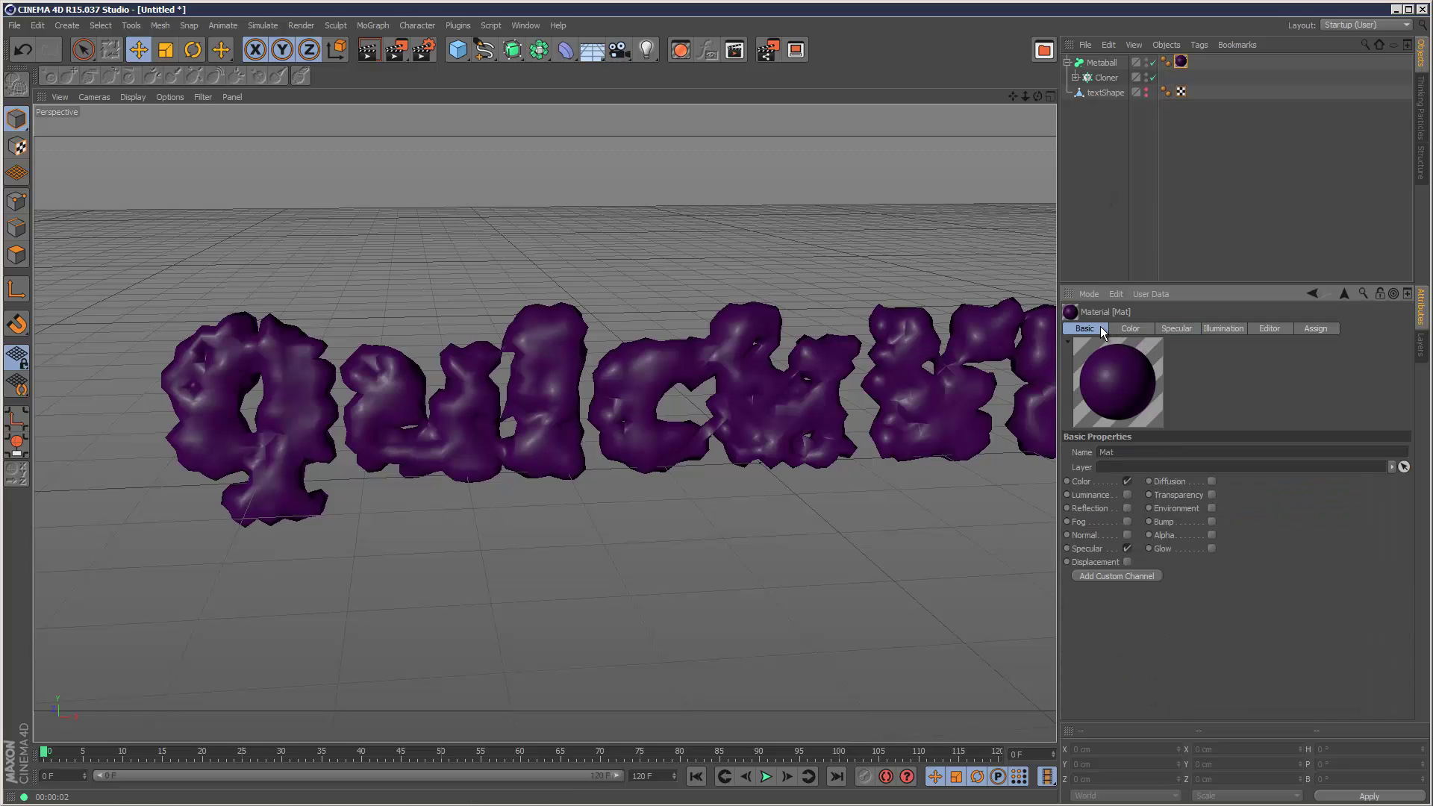
click(1127, 508)
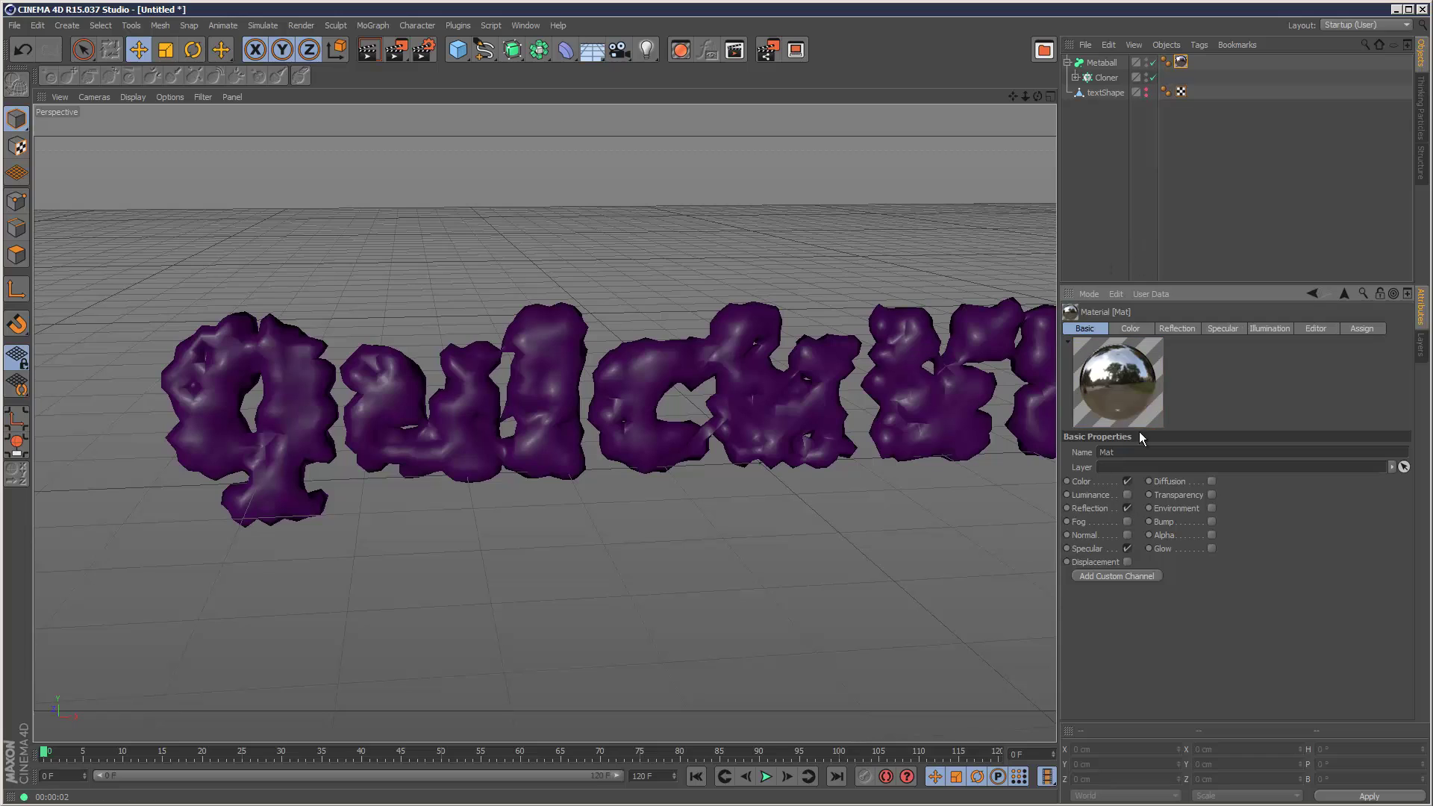
click(1175, 330)
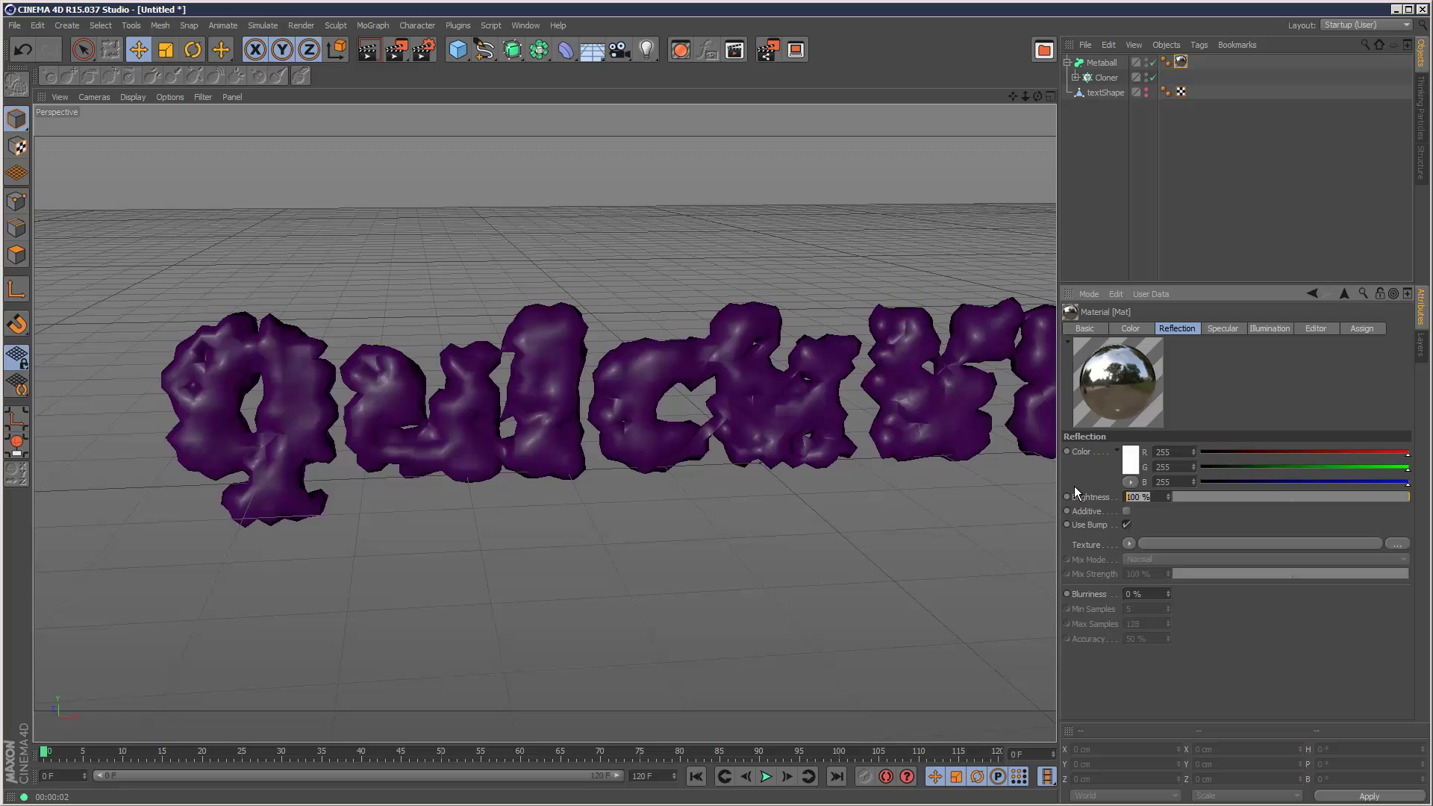
text(25)
key(Return)
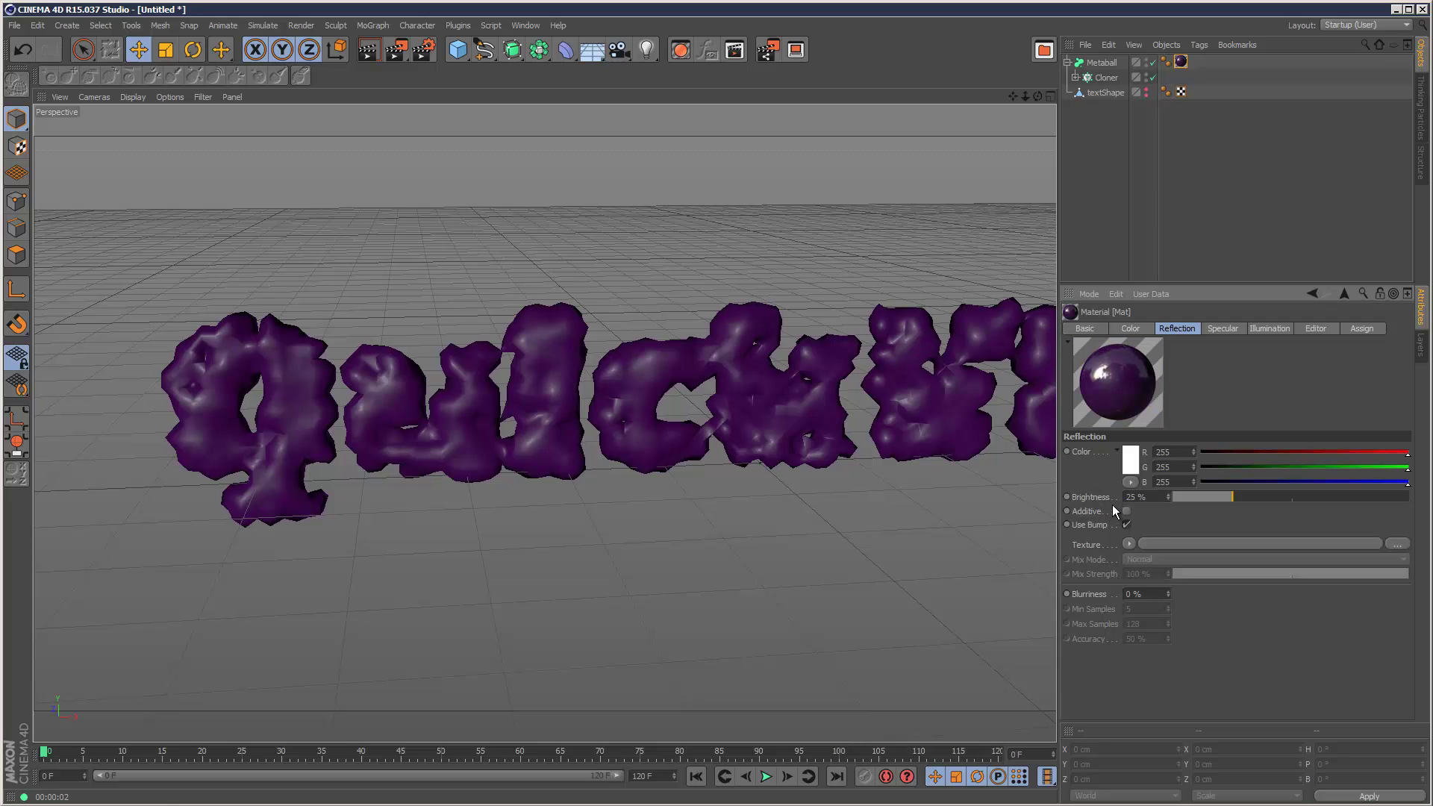
Step: Add a Sky and apply the HDRI 022 preset from Prime > Materials > HDRI
drag(584, 55, 653, 104)
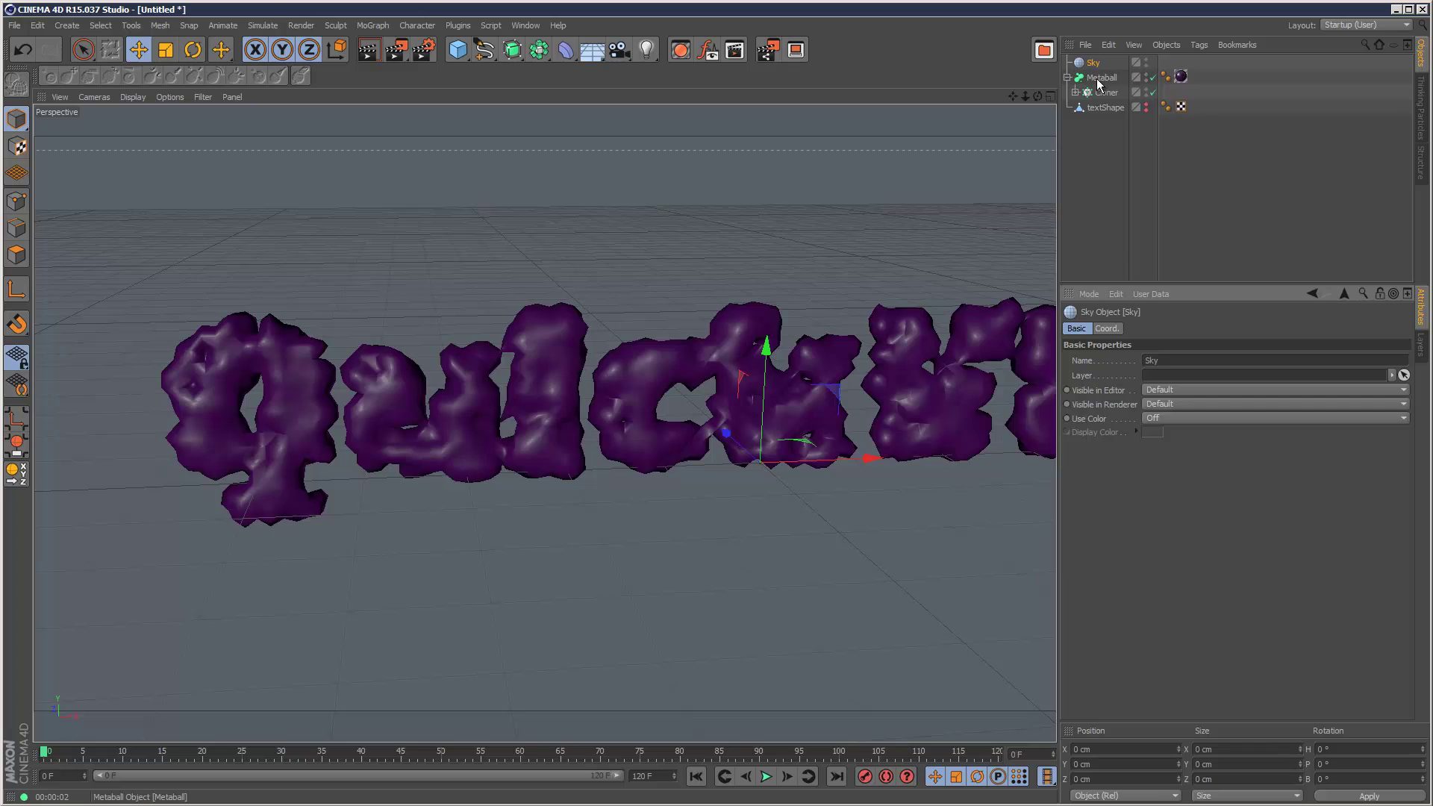
click(1045, 50)
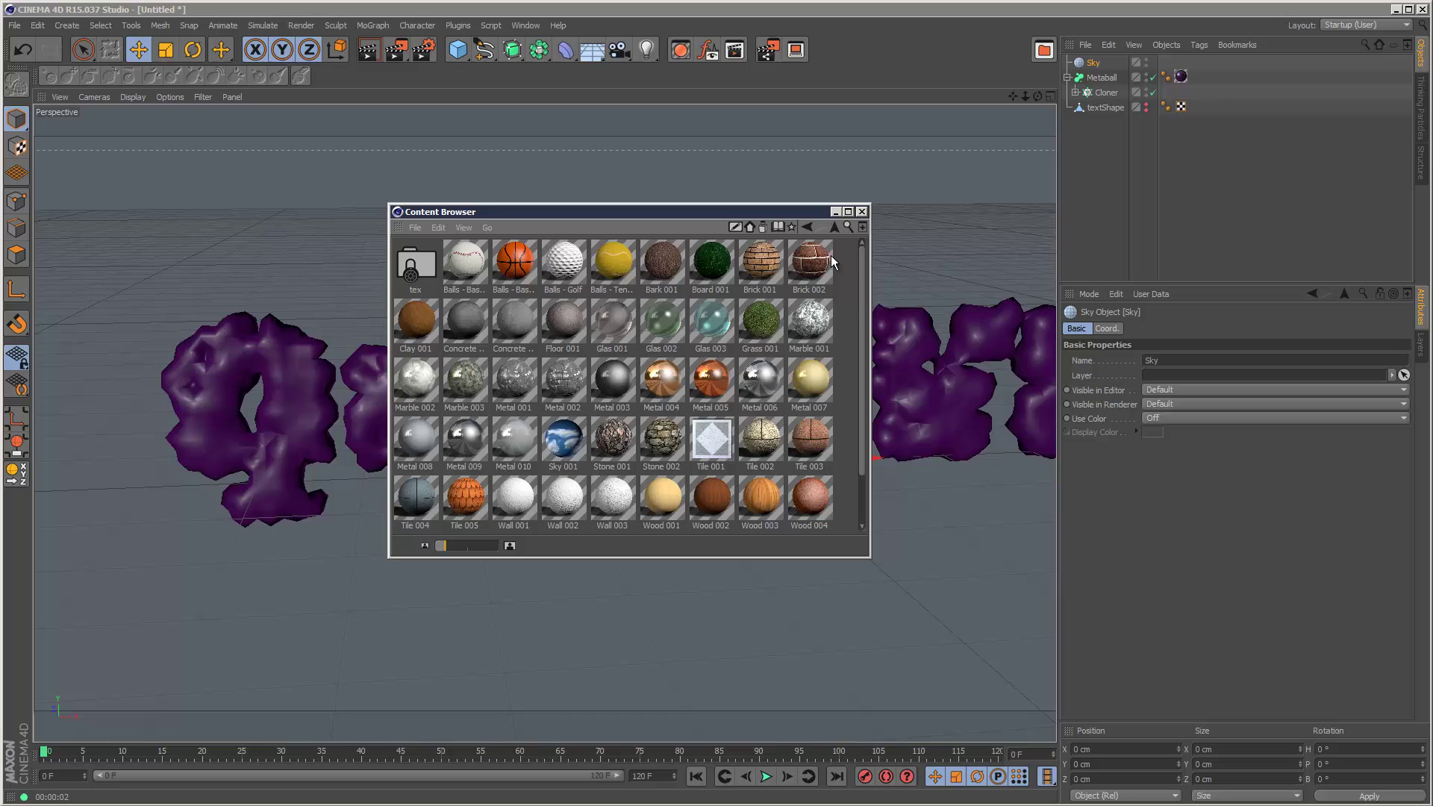
click(833, 227)
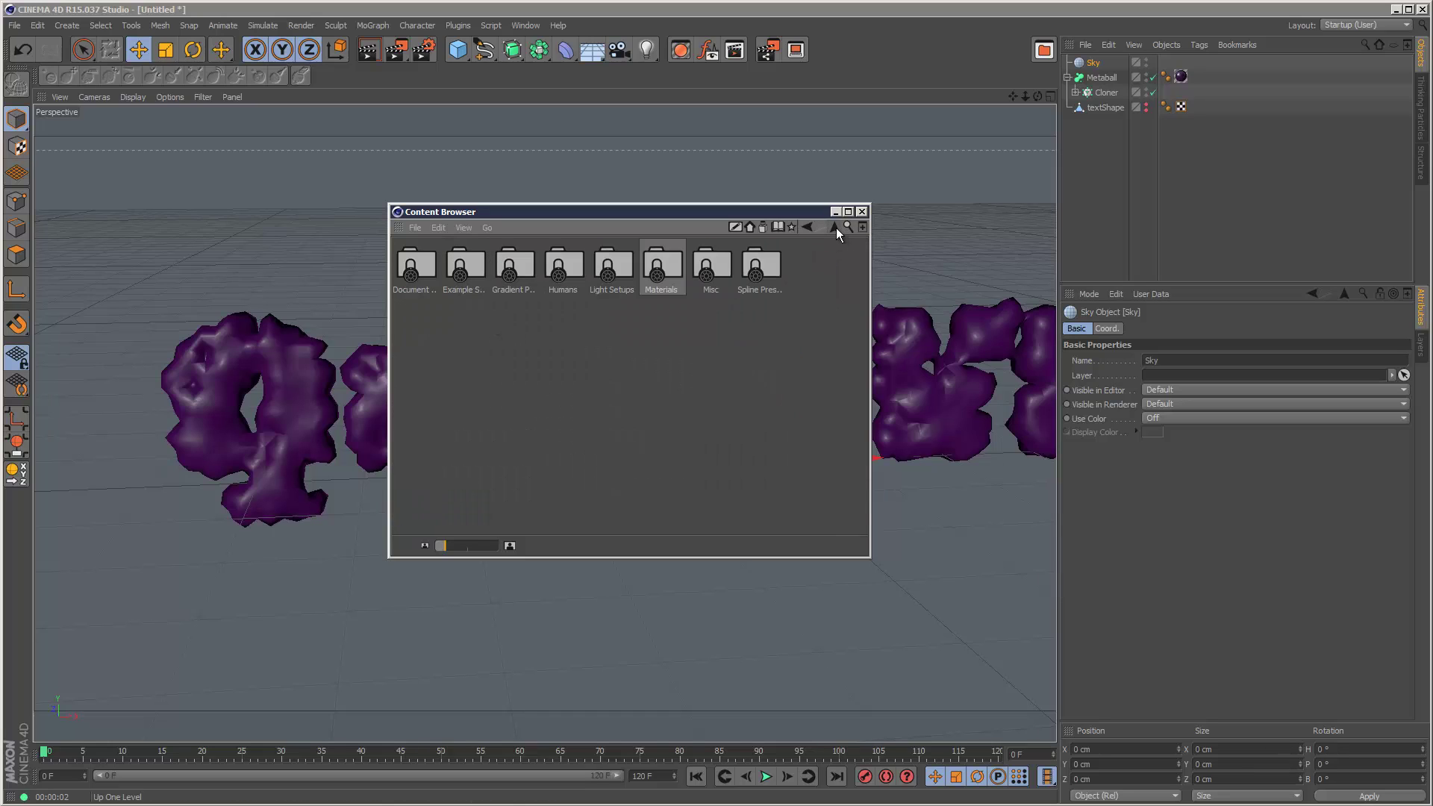
double_click(672, 265)
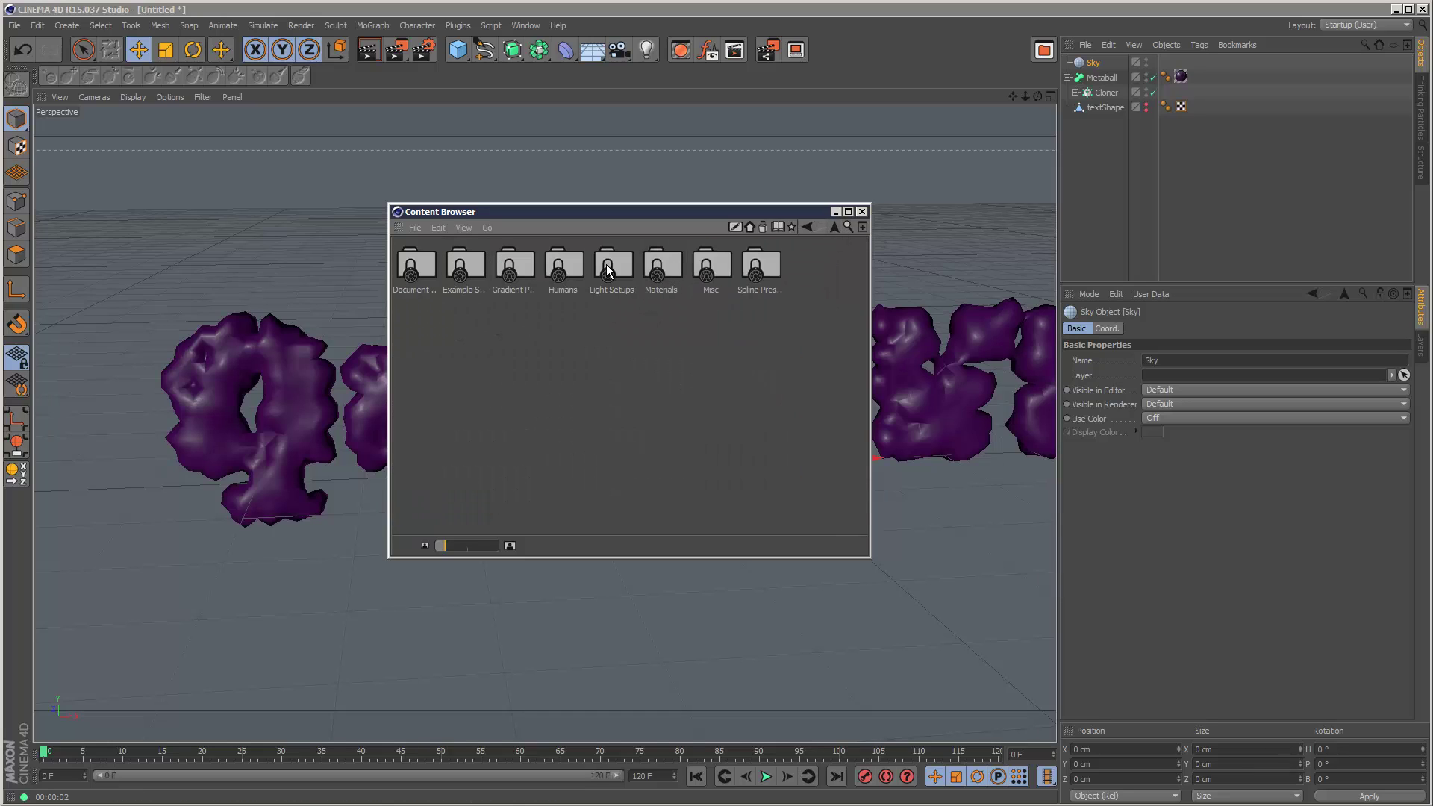
double_click(675, 266)
double_click(537, 263)
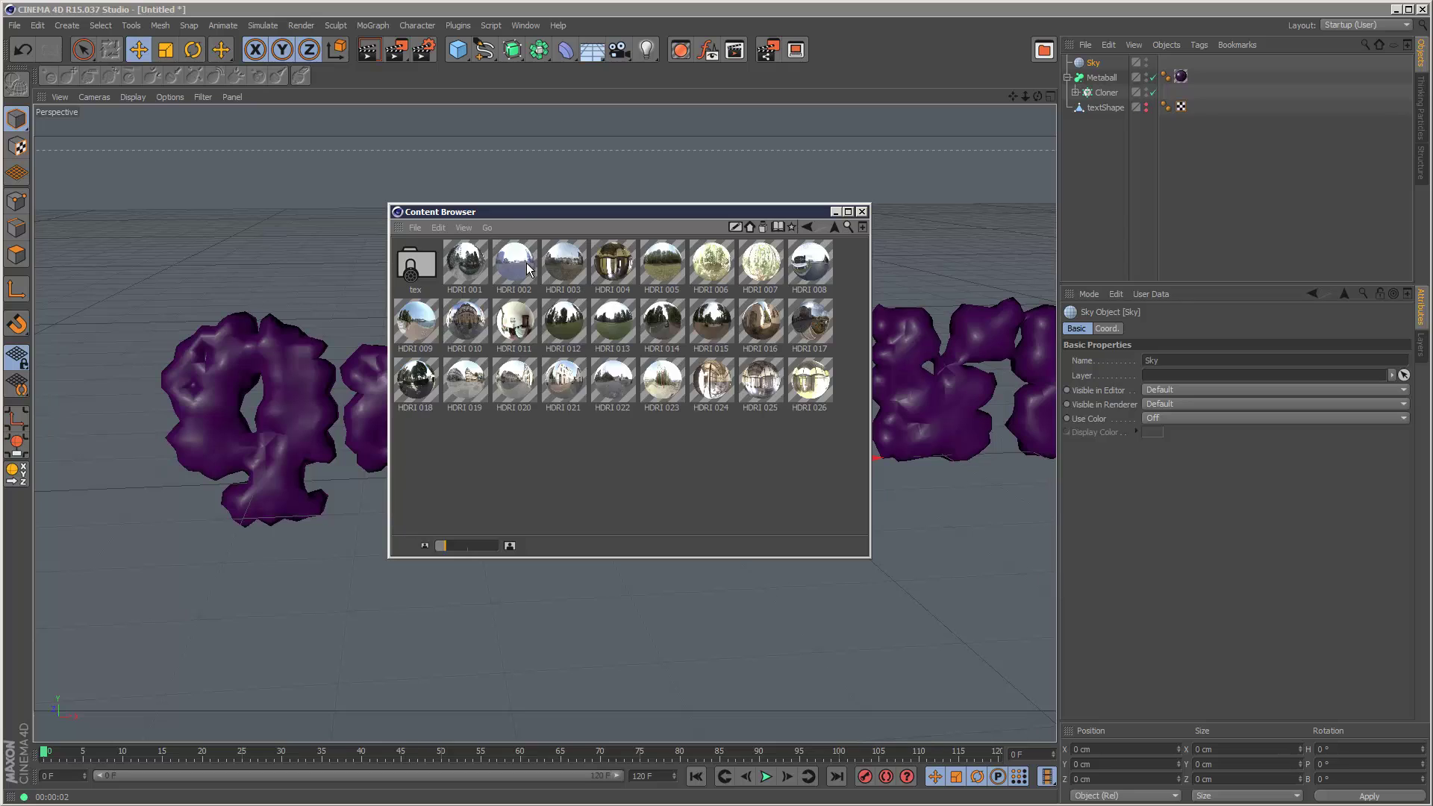
drag(616, 380, 1094, 64)
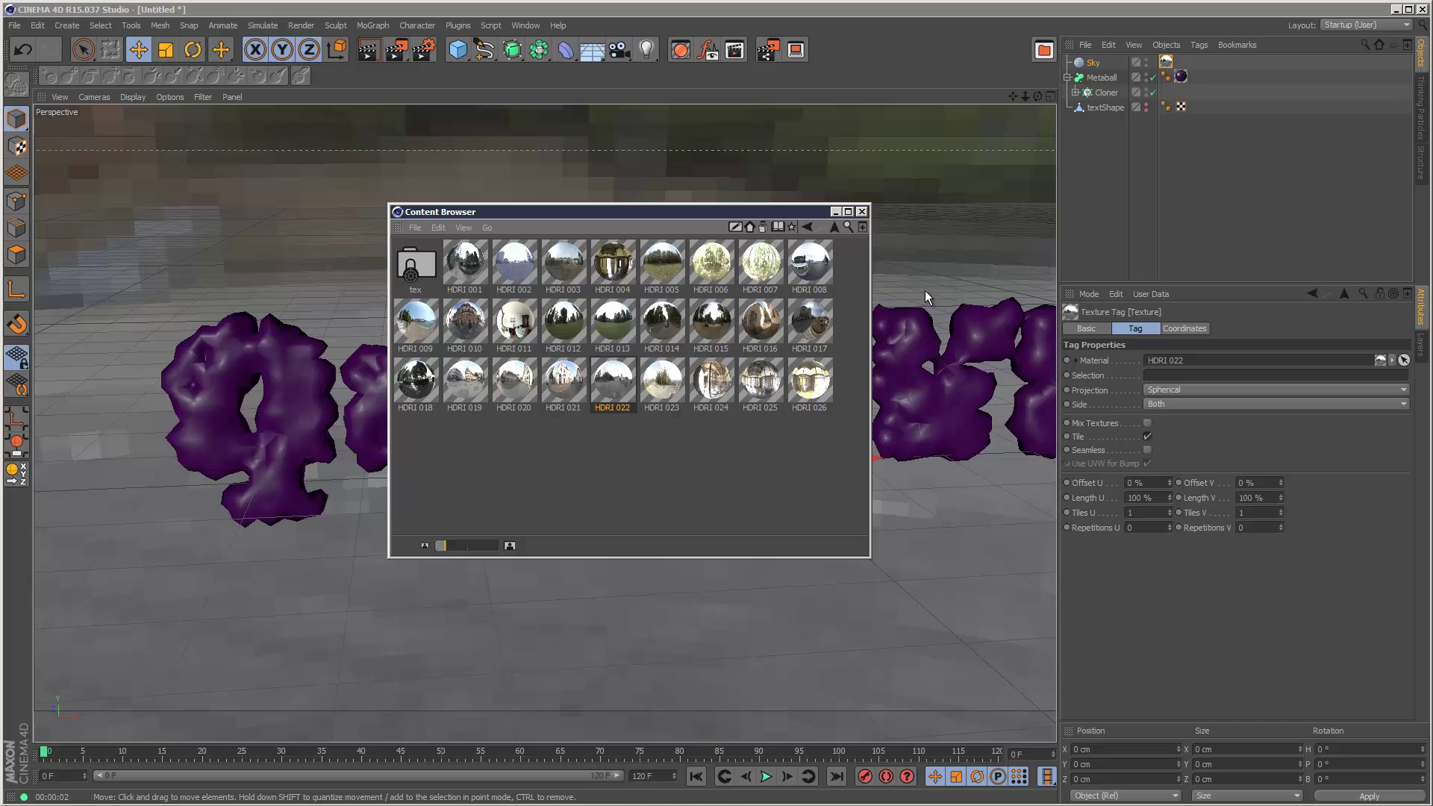
click(861, 211)
Step: Give the Sky a Compositing tag with Seen by Camera turned off
click(1093, 63)
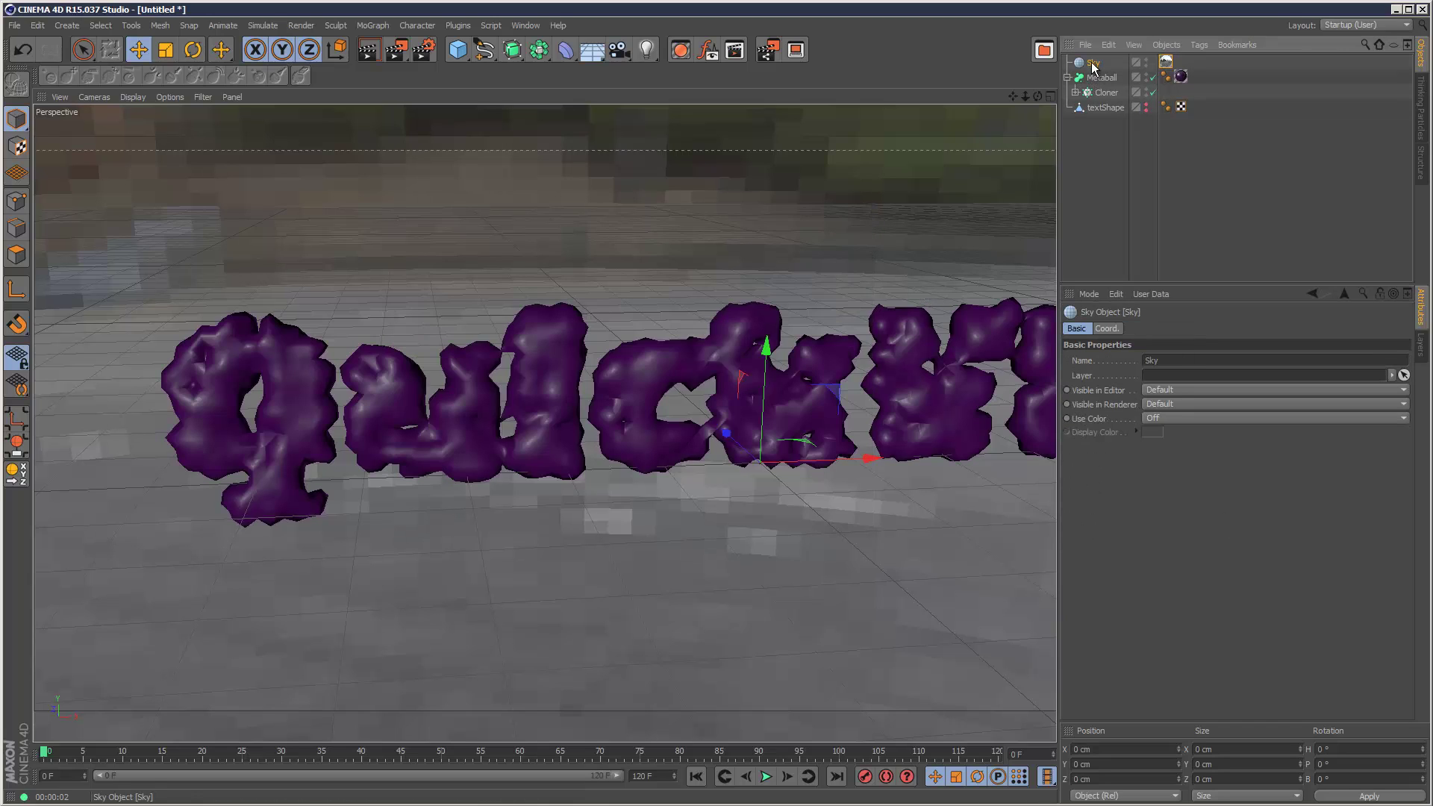
click(1199, 44)
mouse_move(1215, 71)
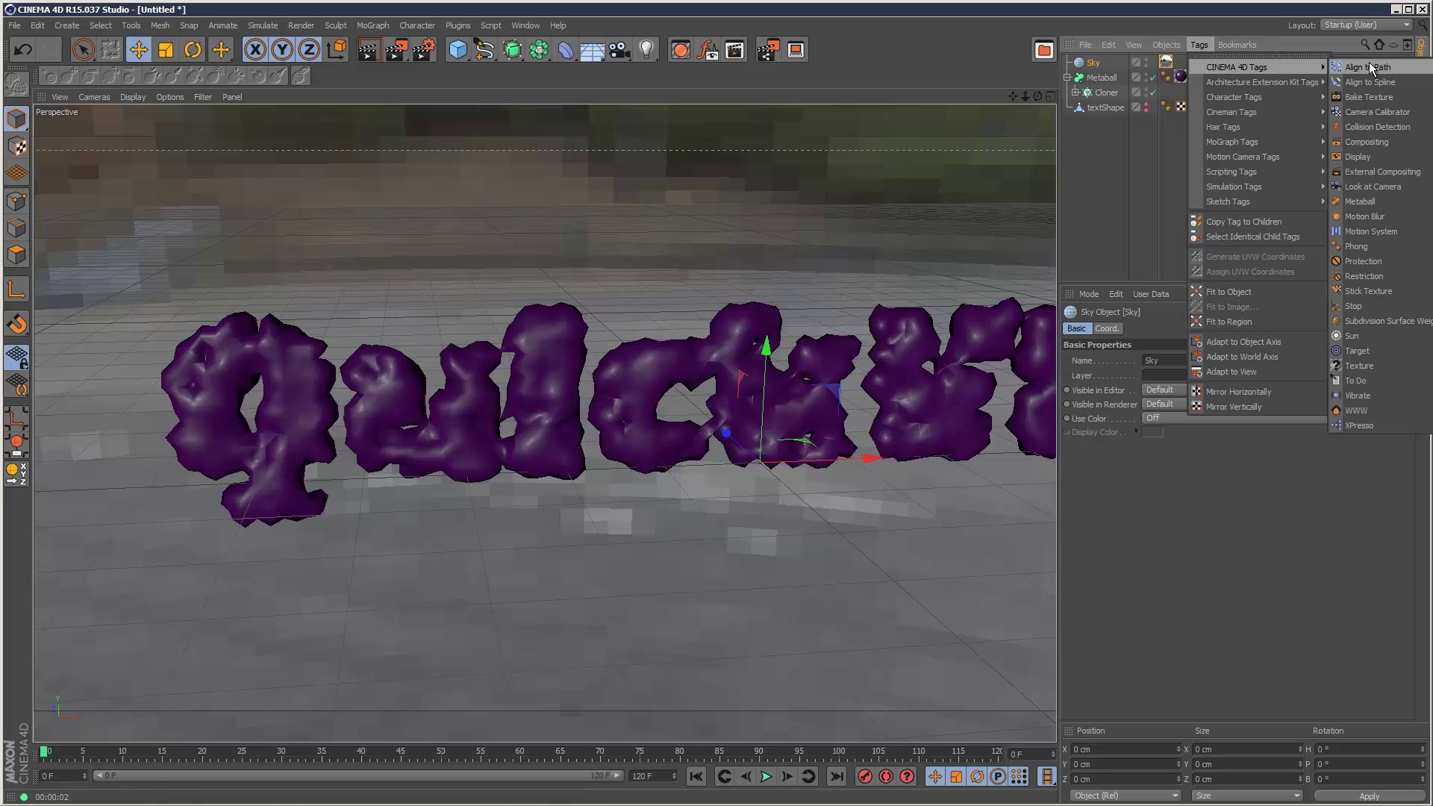
click(1400, 140)
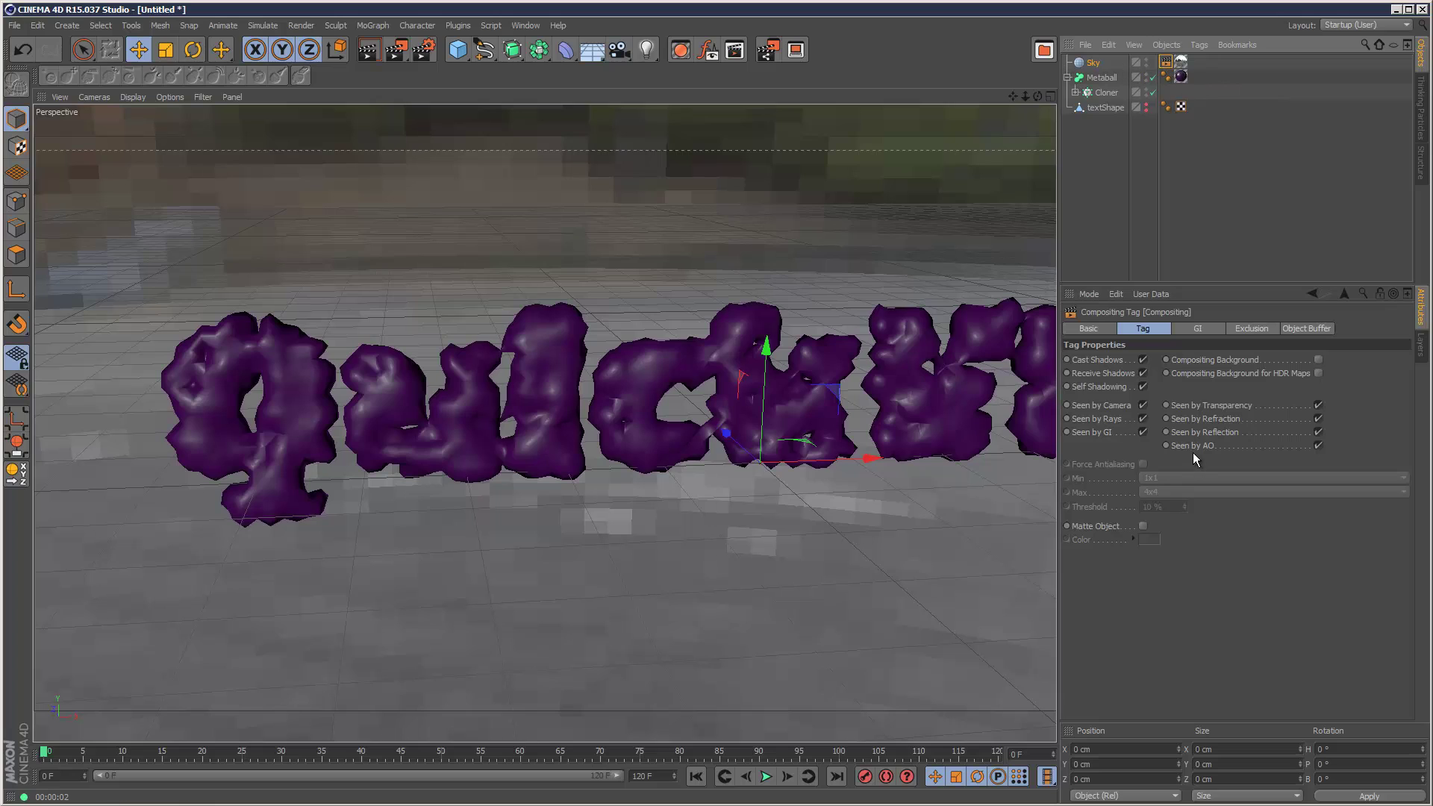
click(1143, 405)
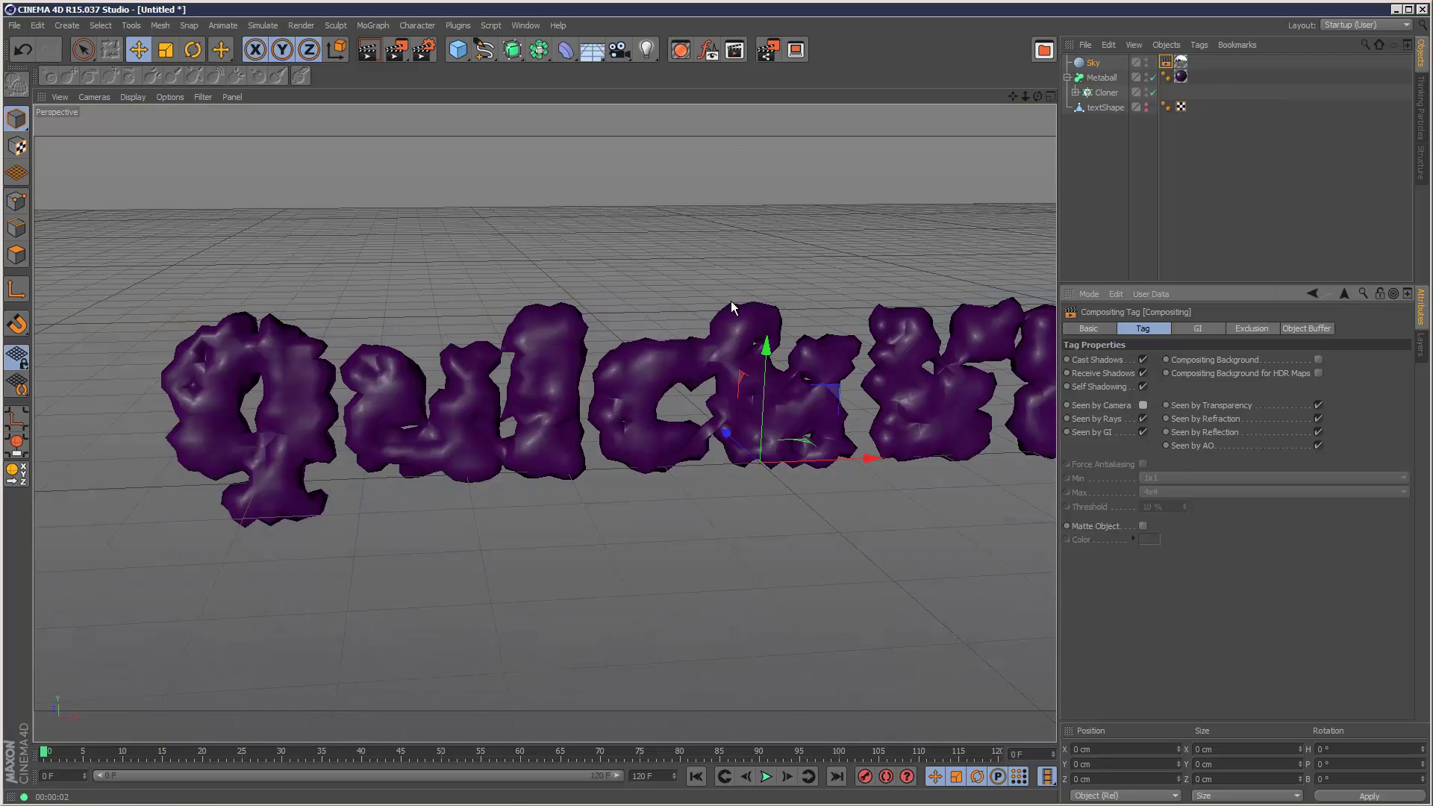
Step: Render a preview, then enable the Mat material's Displacement channel with a Noise texture
click(368, 49)
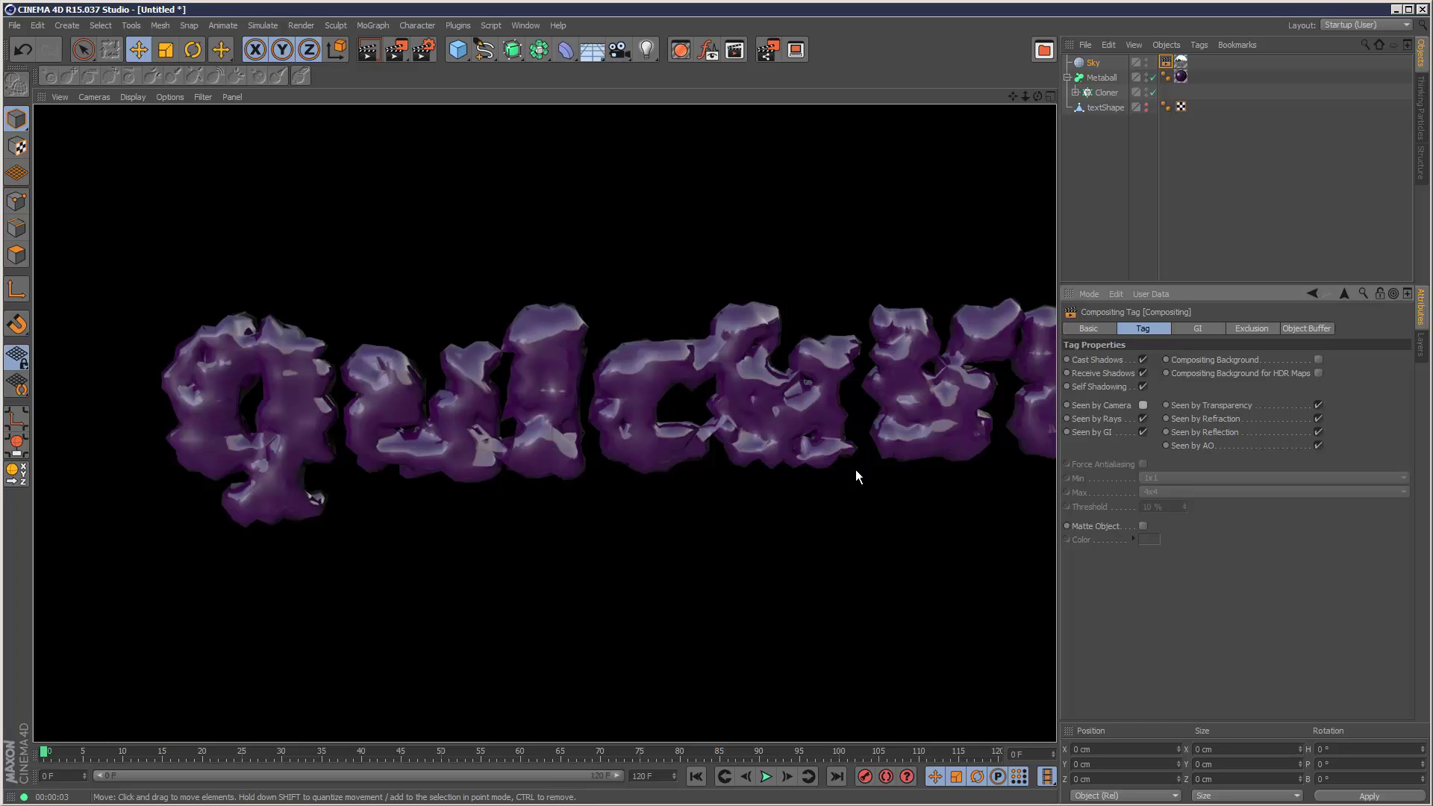
click(1181, 76)
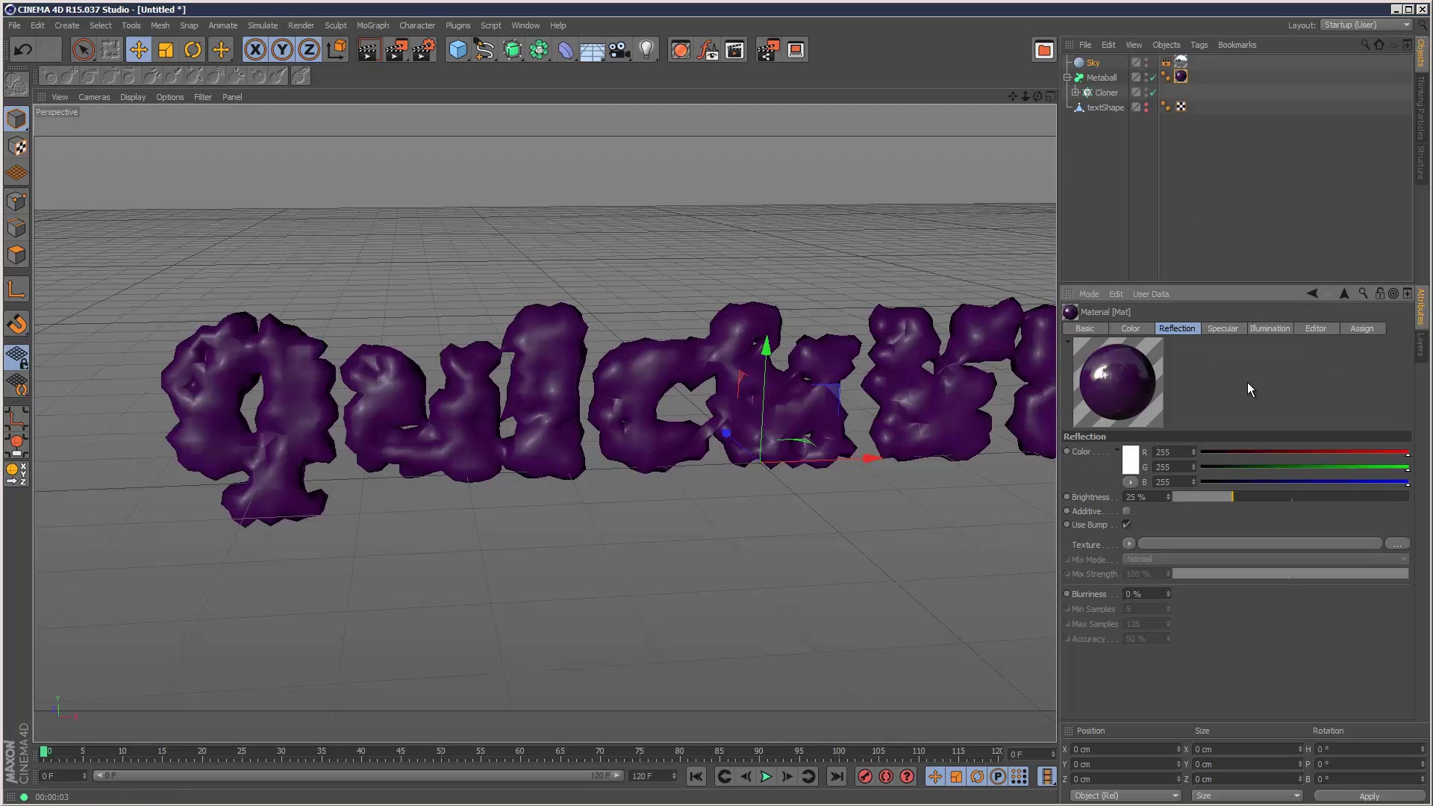
click(1095, 333)
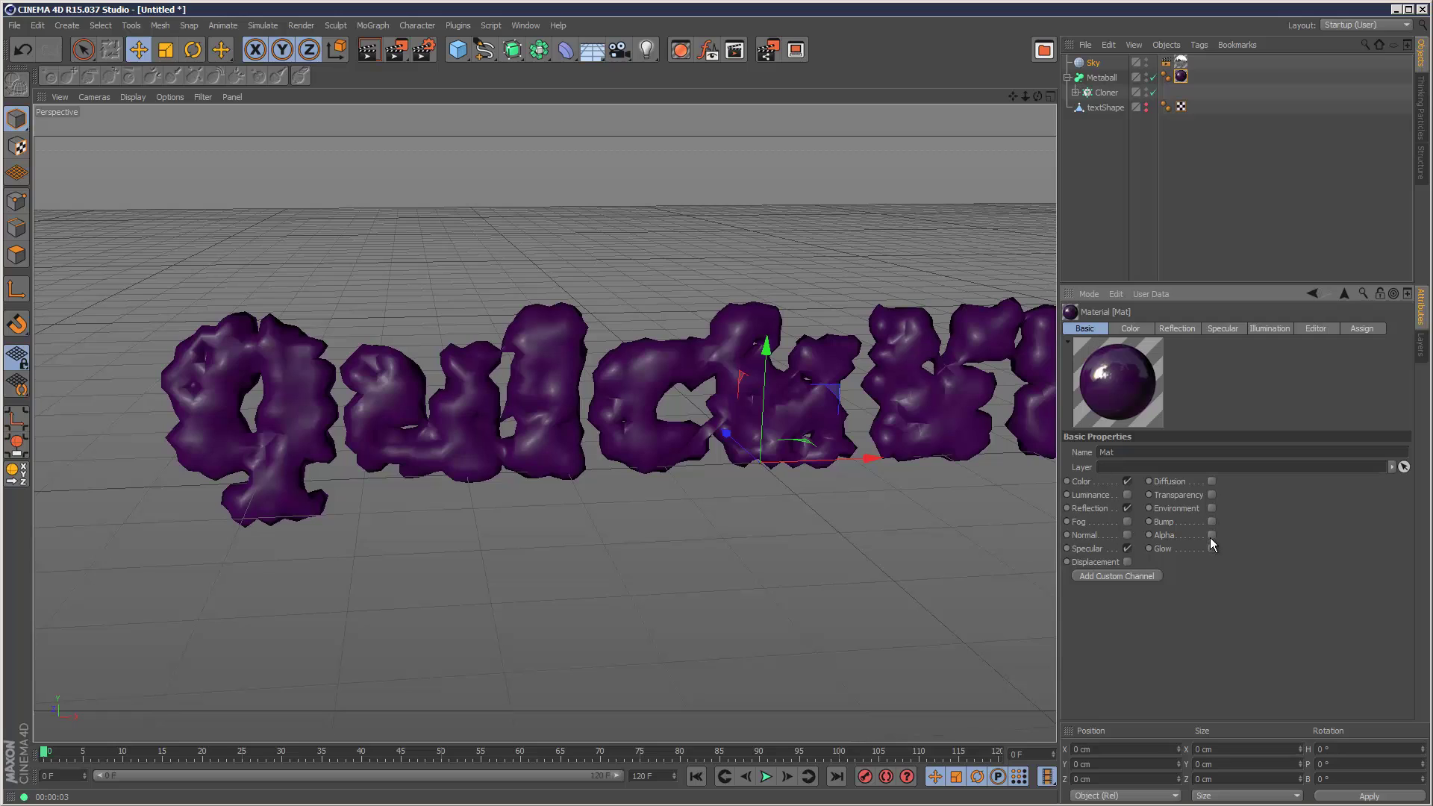
click(1127, 561)
drag(1415, 419, 1421, 512)
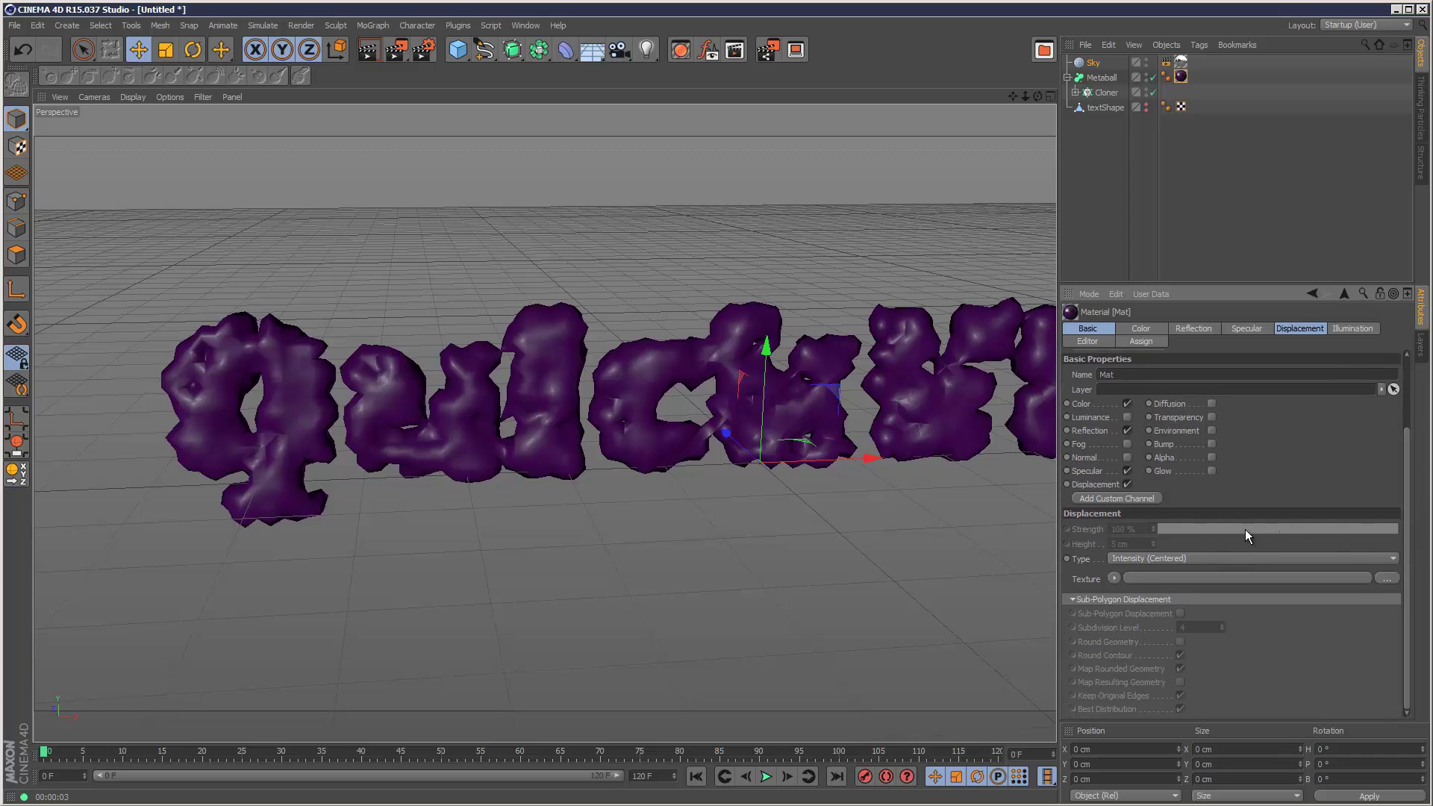
click(1113, 579)
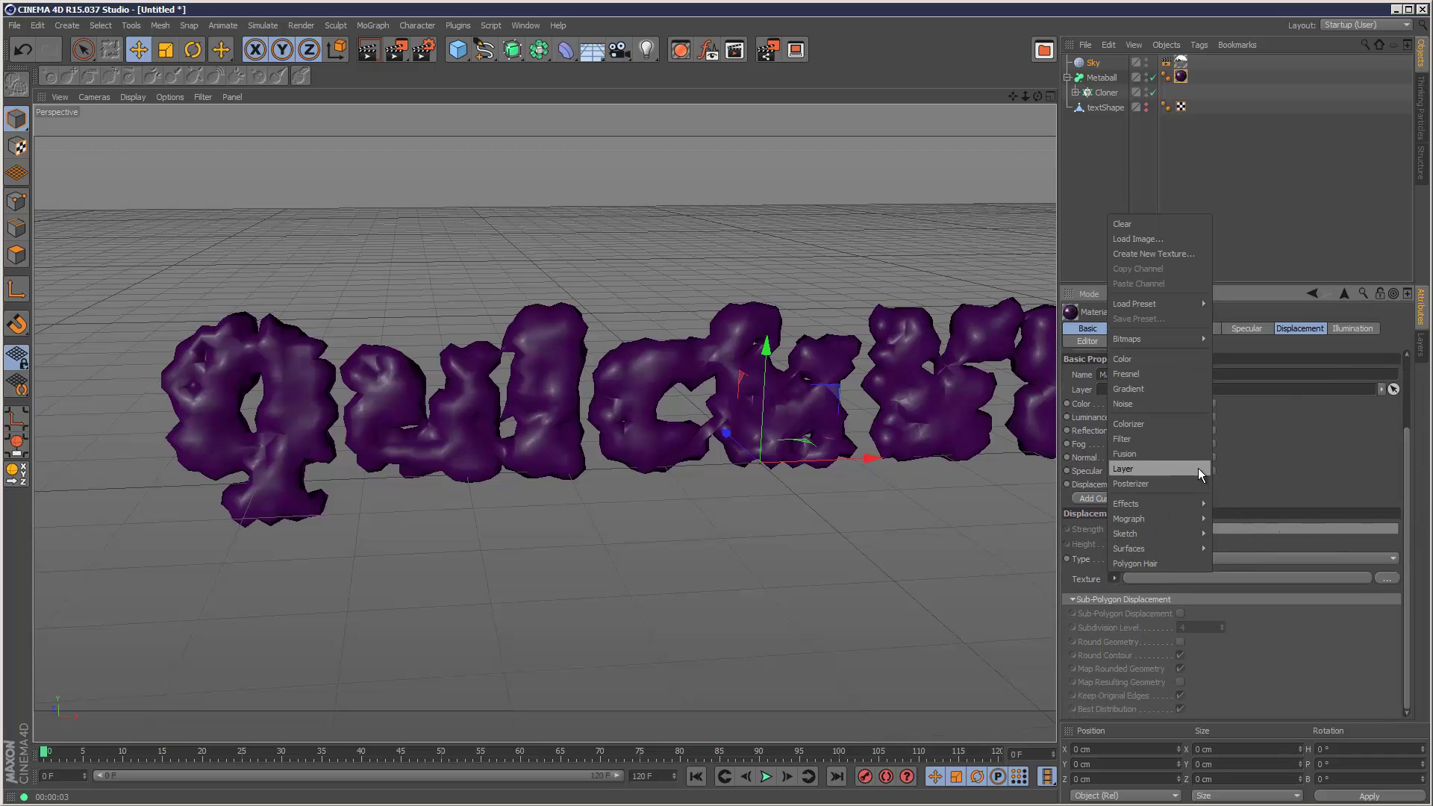
click(1175, 406)
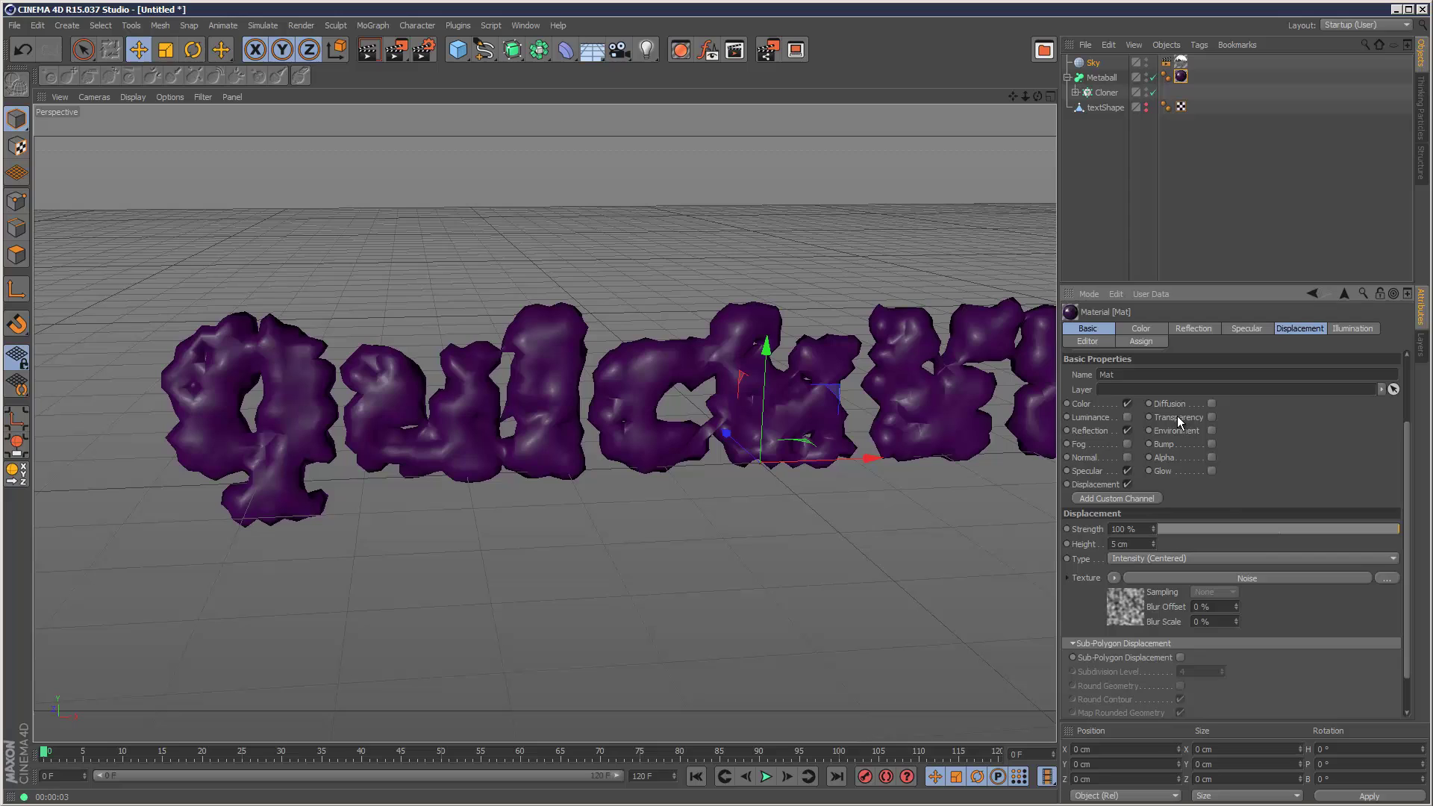
Step: Set the displacement noise to Naki with an animation speed of 0.08
click(1271, 579)
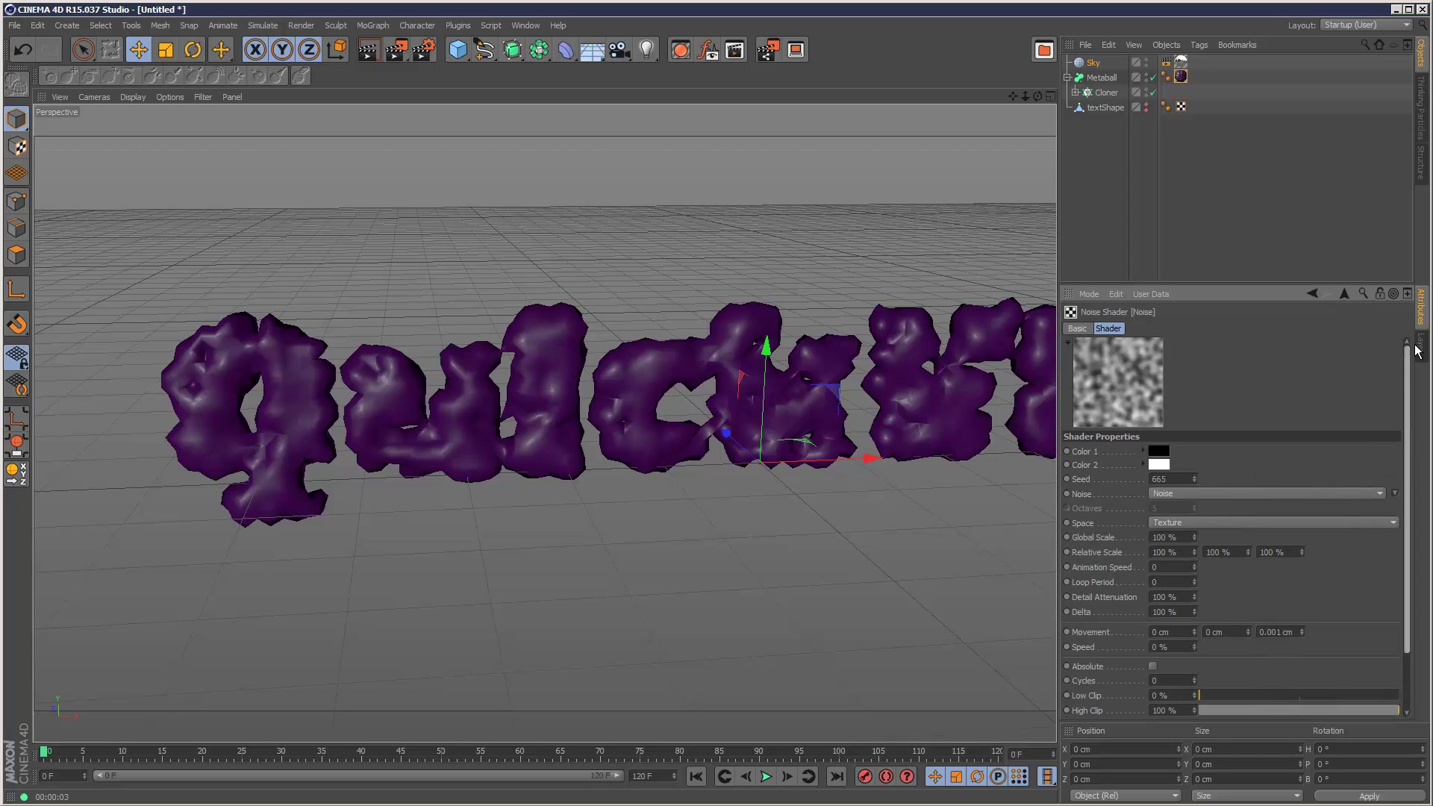
click(1206, 491)
click(1189, 223)
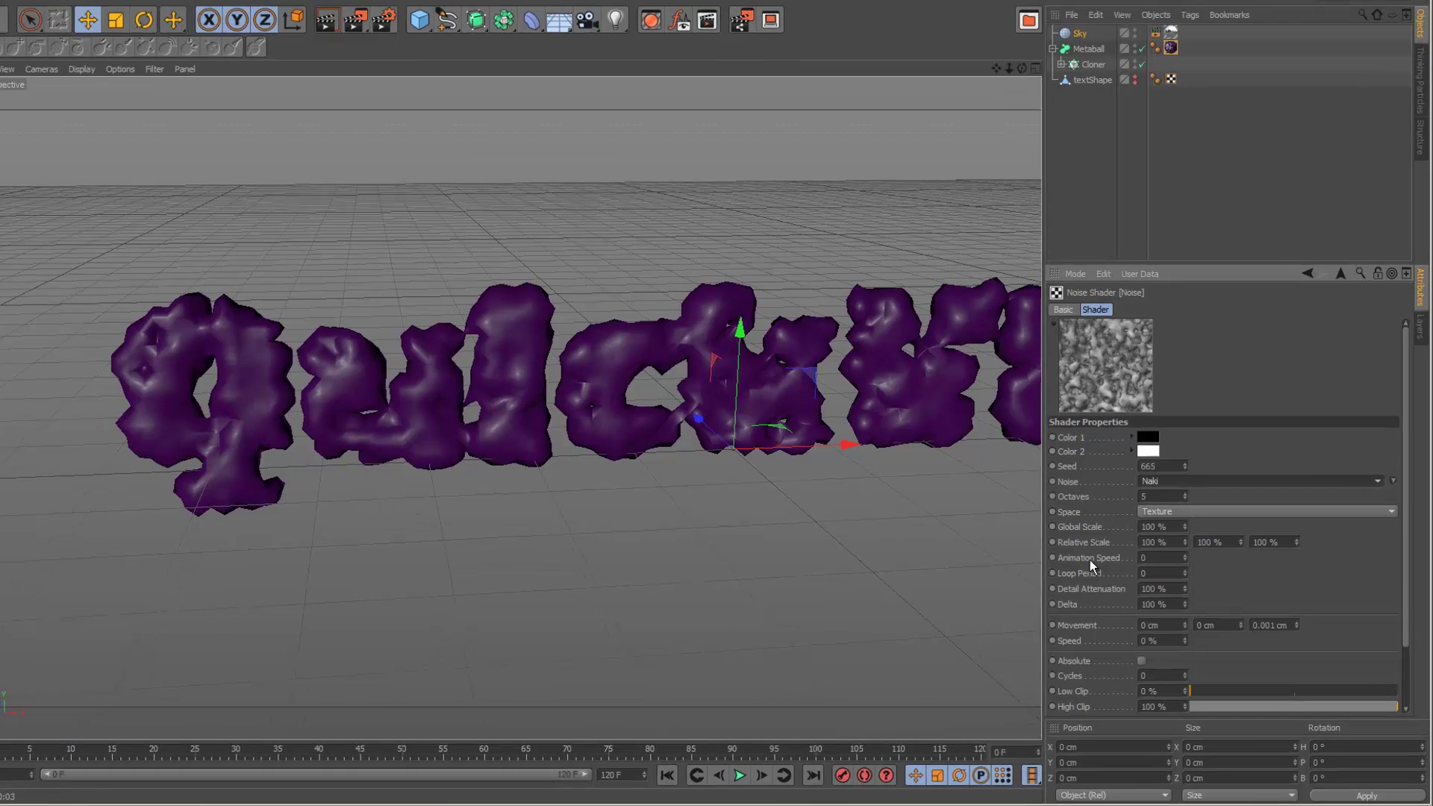
click(1168, 568)
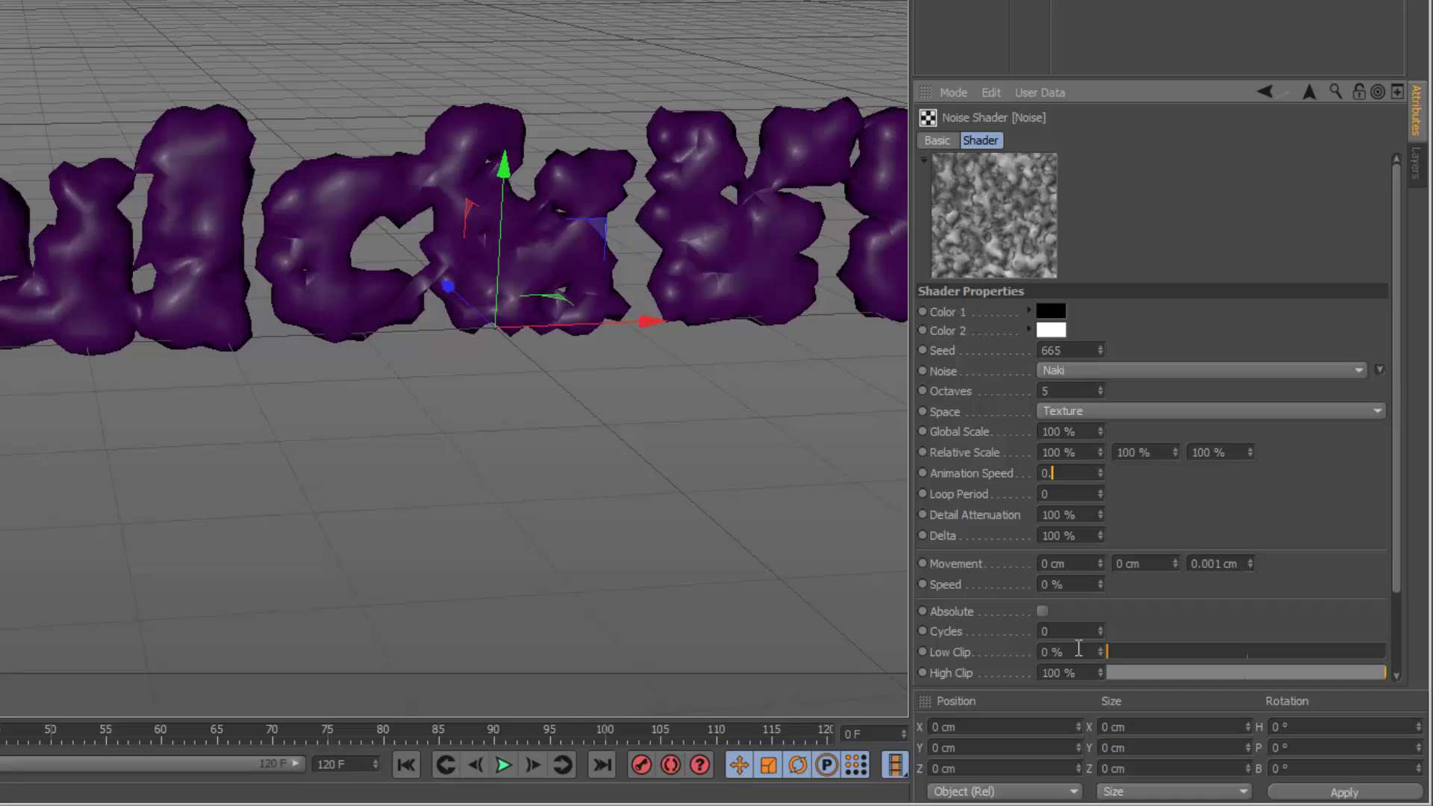
text(.08)
Step: Turn on animation in the noise preview
right_click(1010, 199)
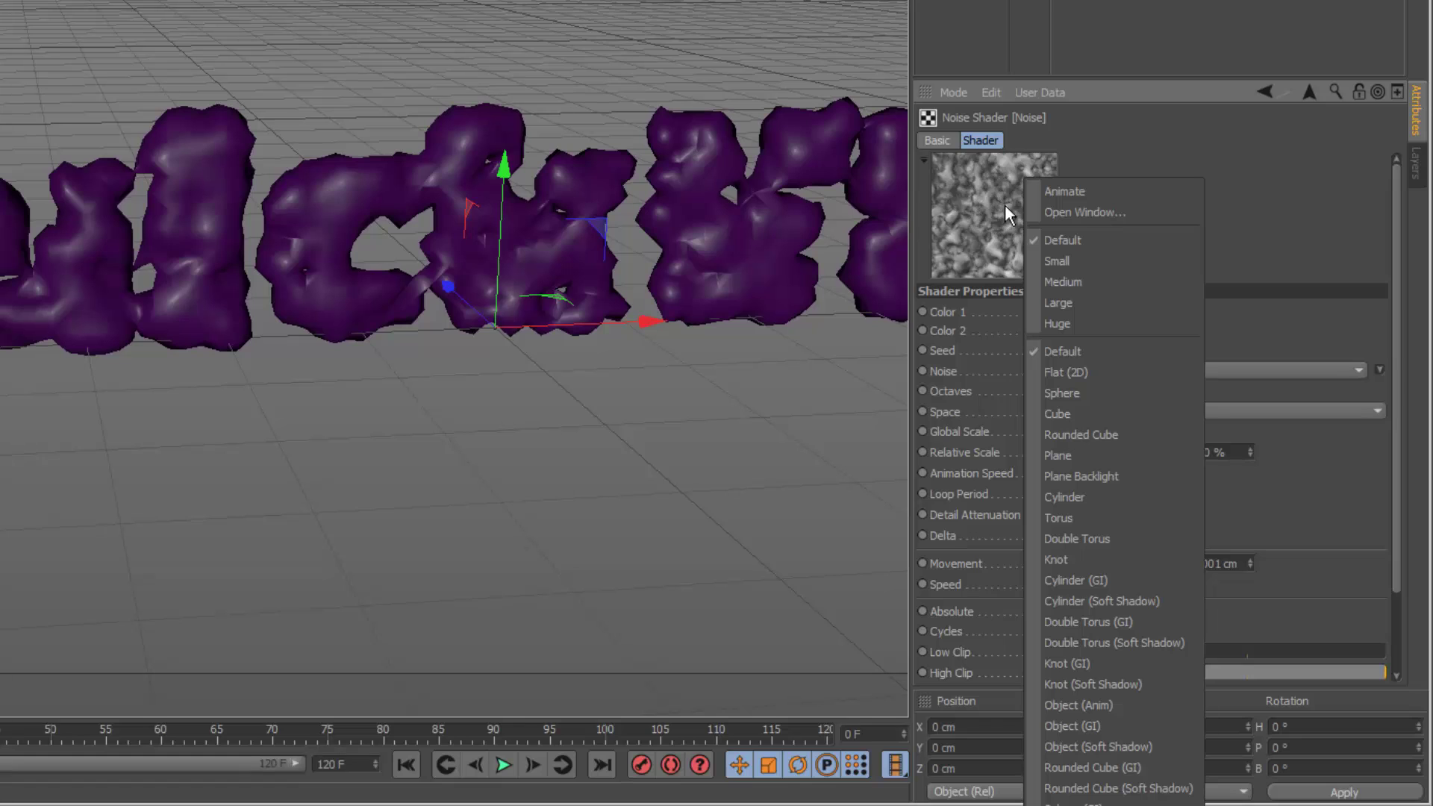
click(1063, 193)
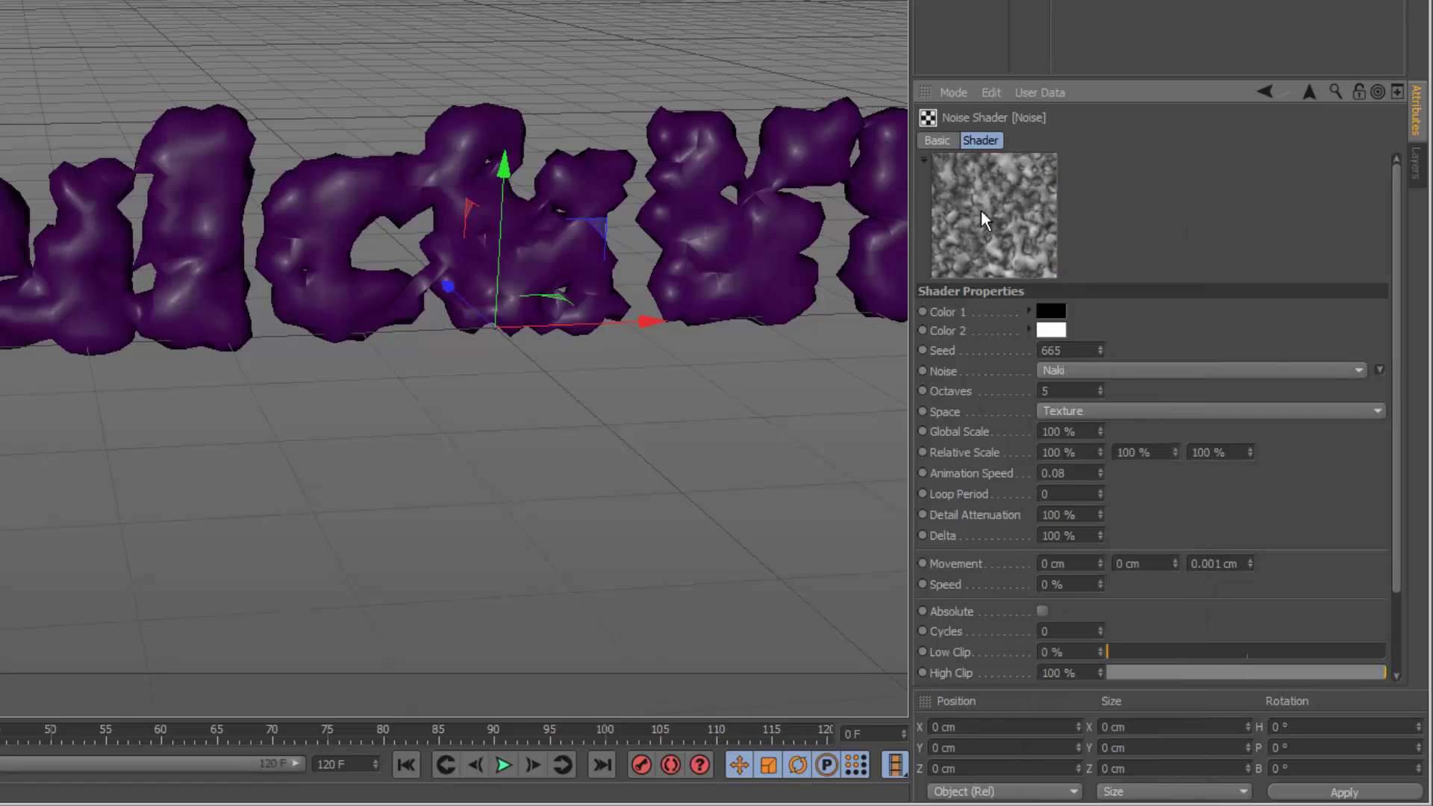
right_click(1018, 188)
click(1047, 194)
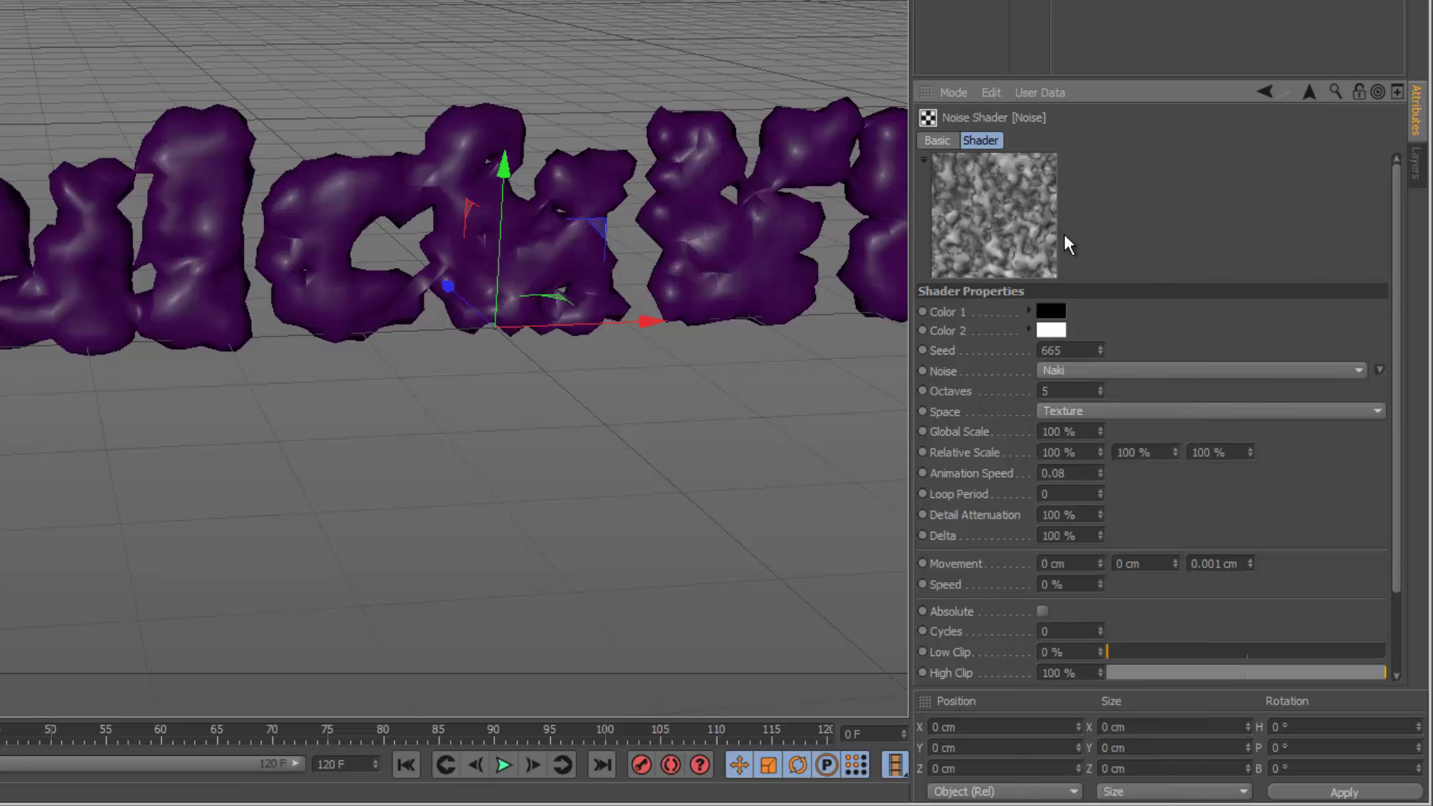
Step: Set Mat's displacement strength to 70% and enable Sub-Polygon Displacement at level 4 with Round Geometry
click(1309, 92)
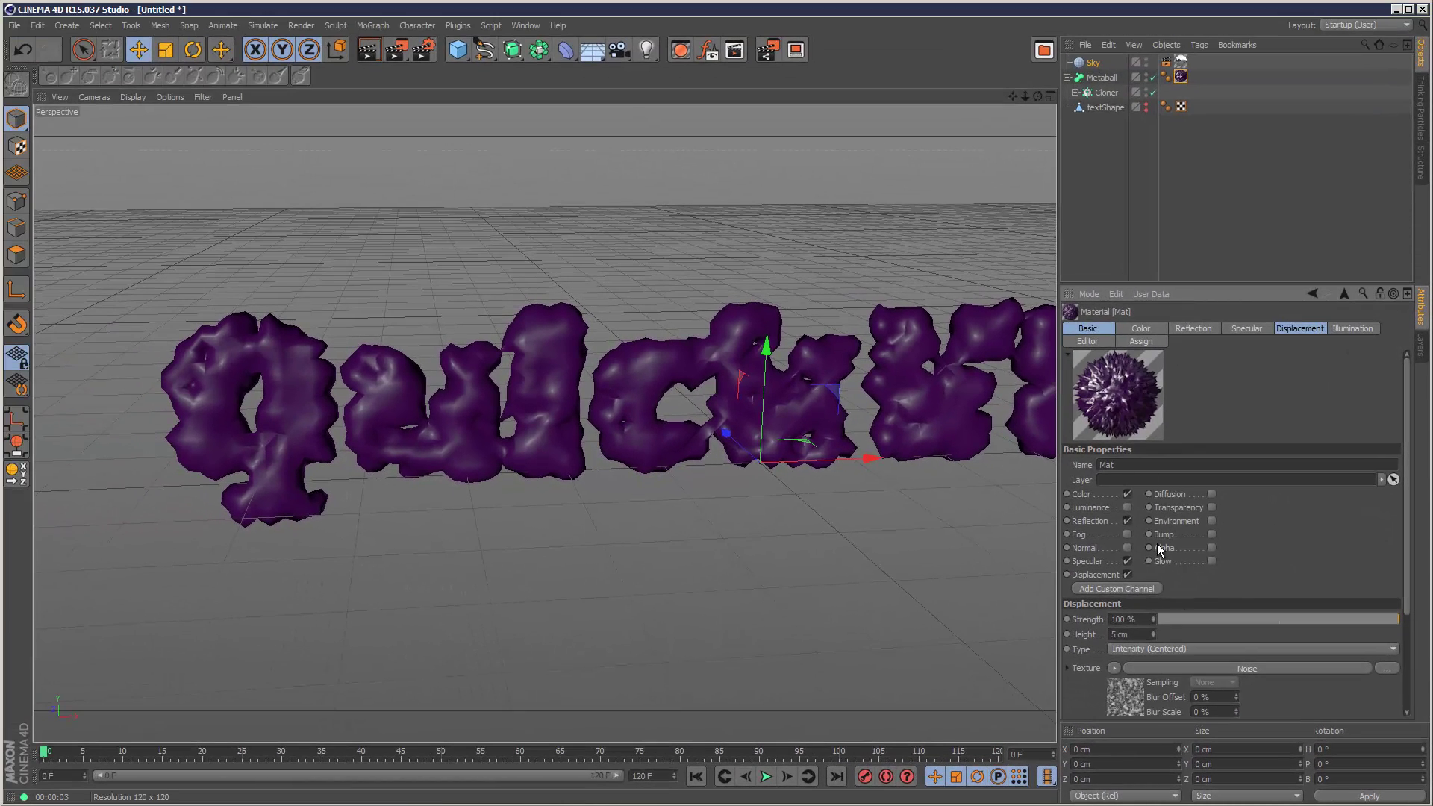
drag(1408, 521, 1421, 575)
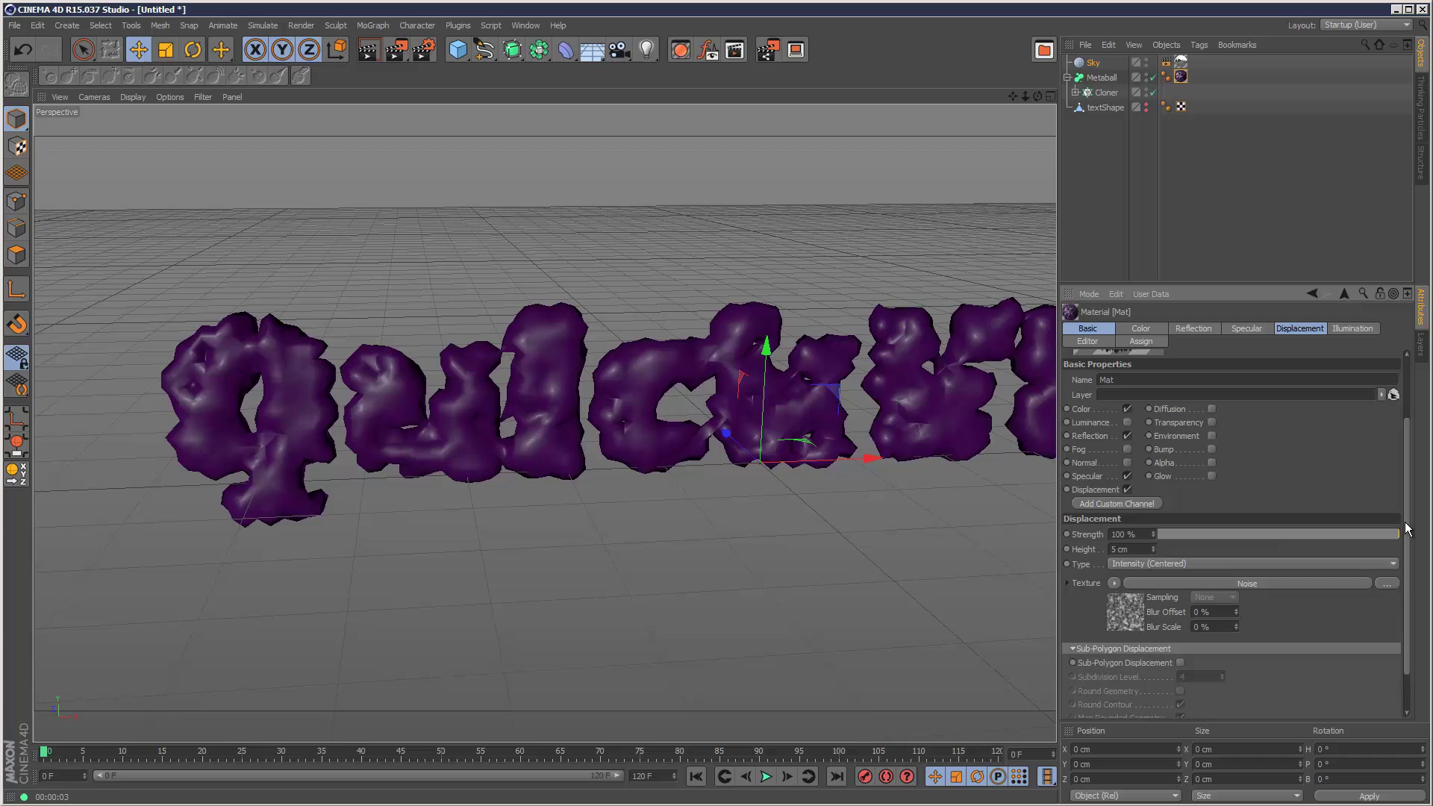
drag(1407, 530, 1408, 500)
drag(1339, 576, 1364, 578)
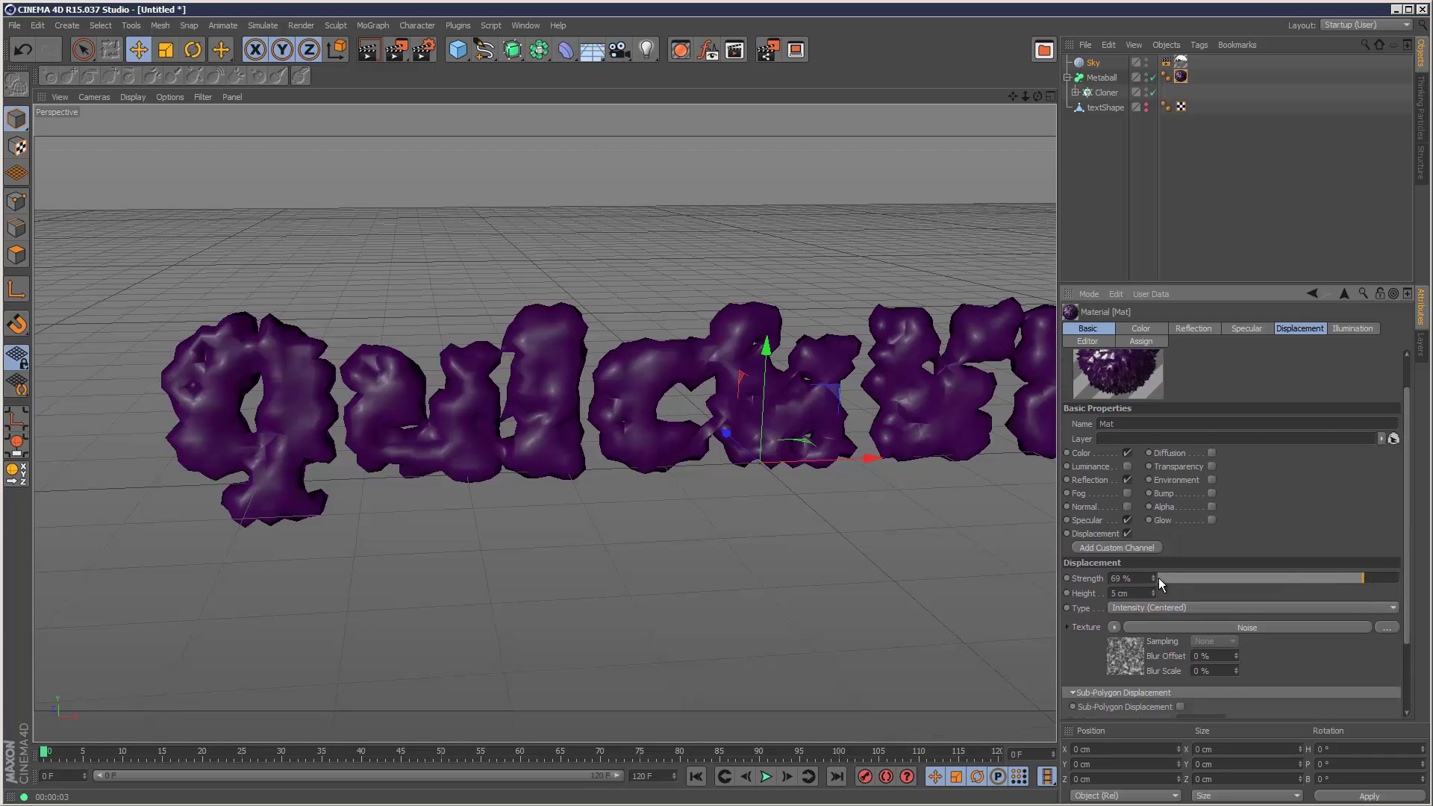
double_click(1134, 579)
text(70)
key(Return)
drag(1407, 534, 1421, 616)
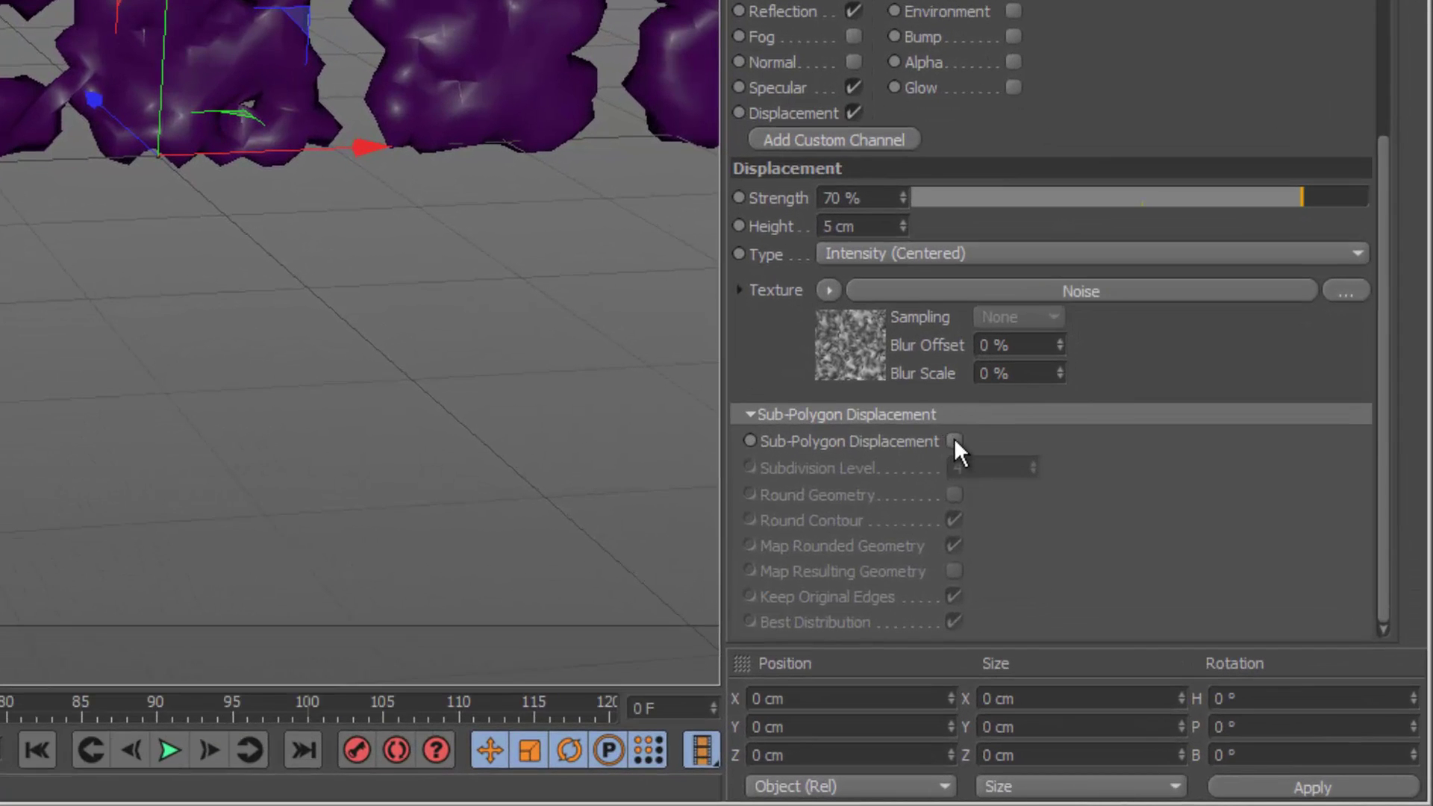
click(1180, 613)
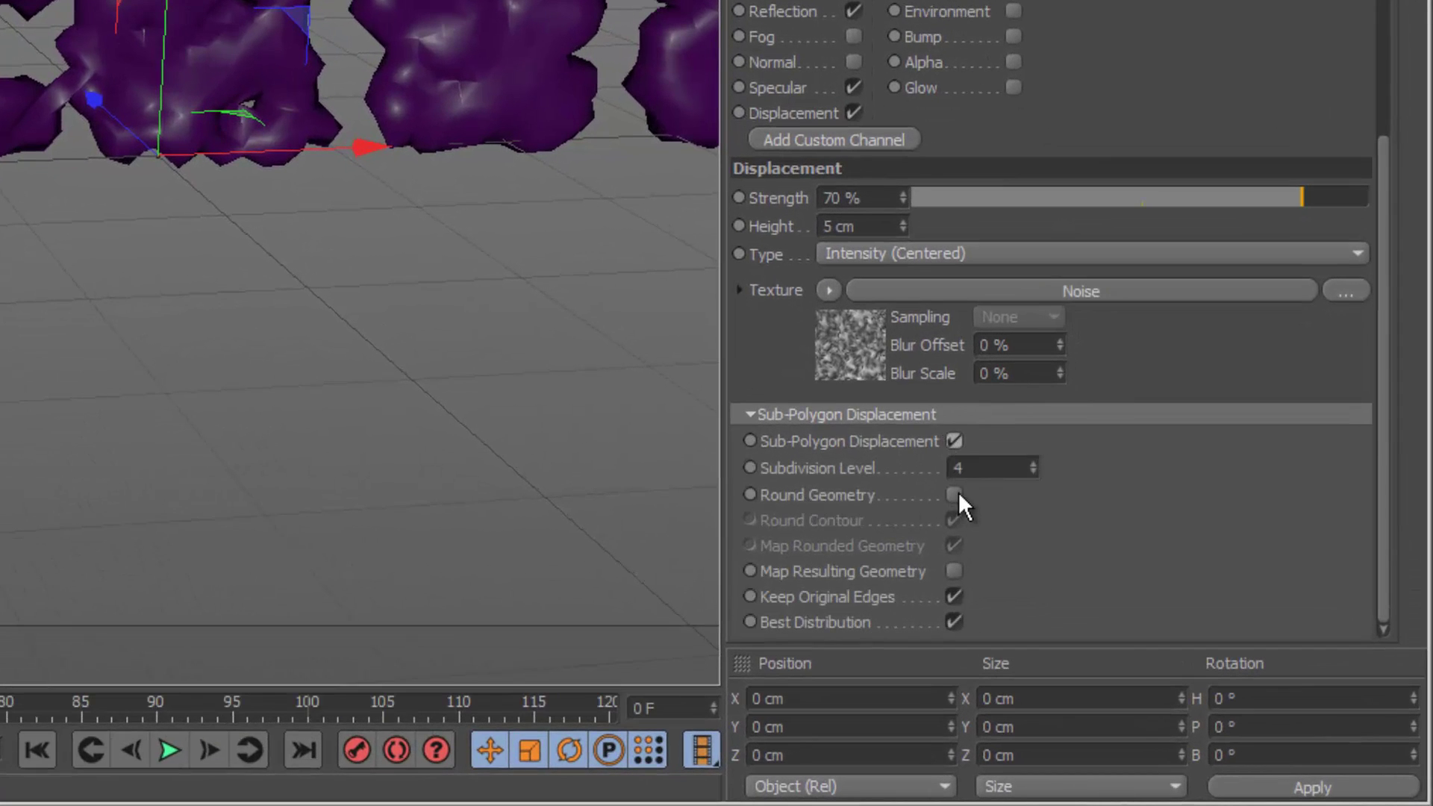
click(954, 495)
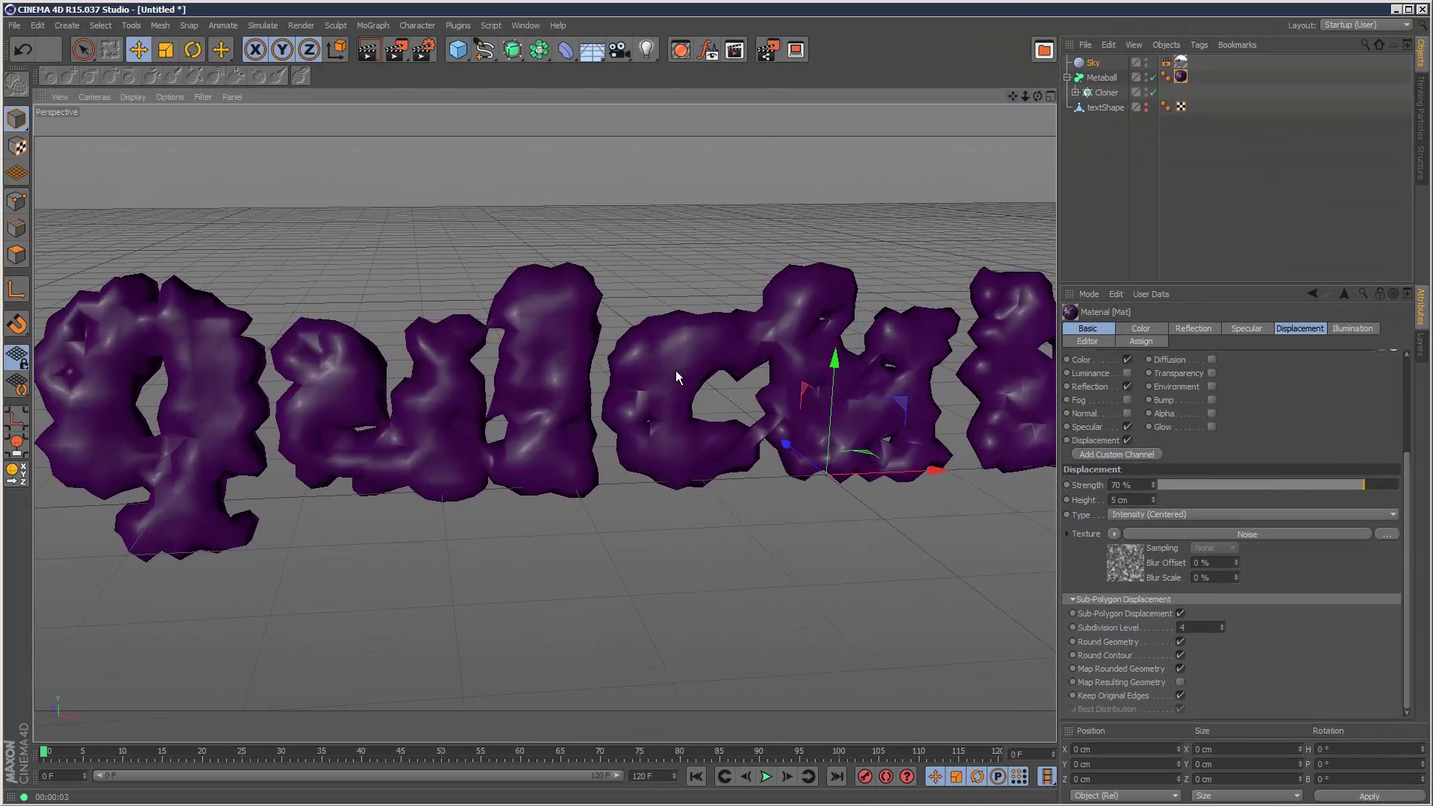
Step: Frame the letters and render the view to check the displacement
alt+middle_drag(675, 370, 674, 370)
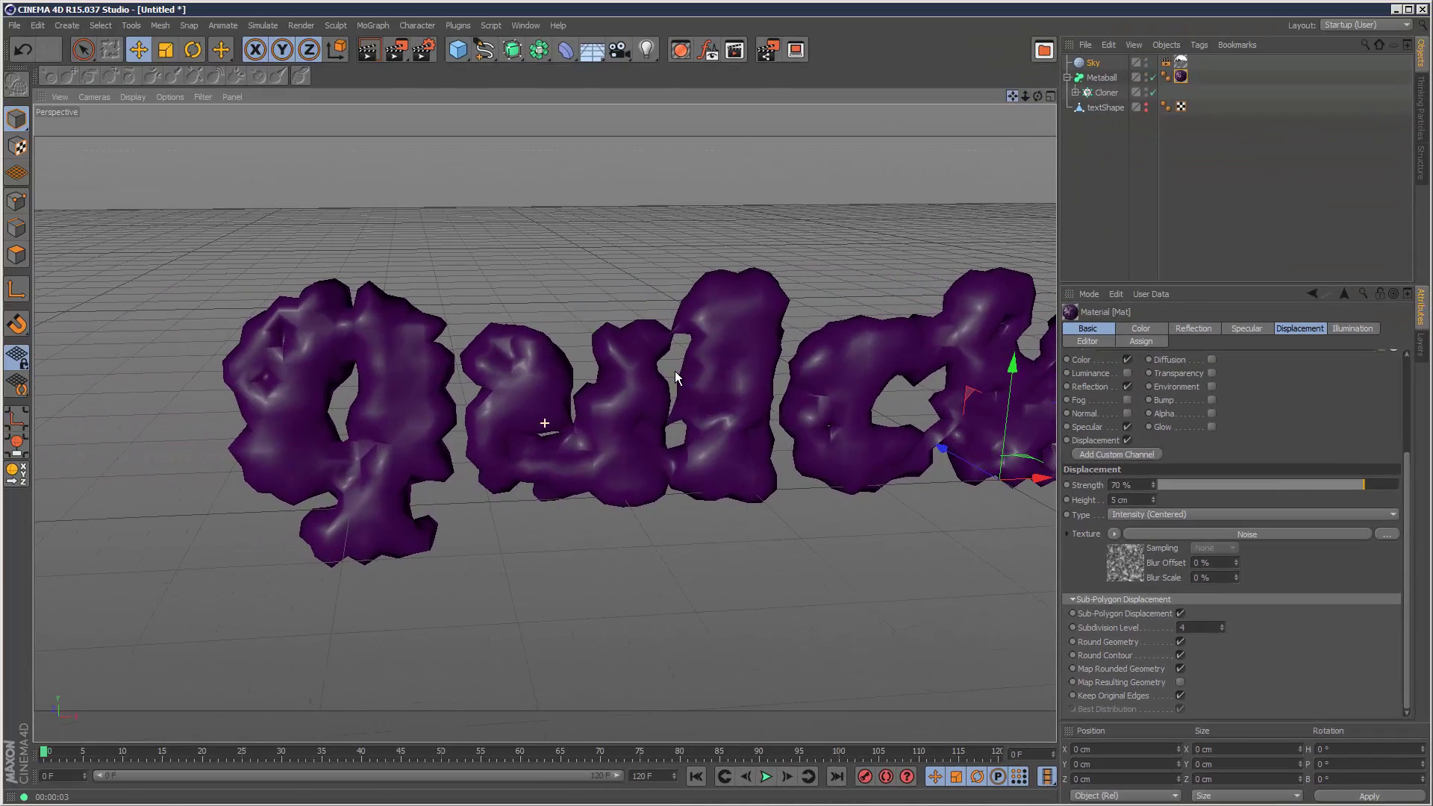
drag(1025, 96, 442, 78)
click(369, 50)
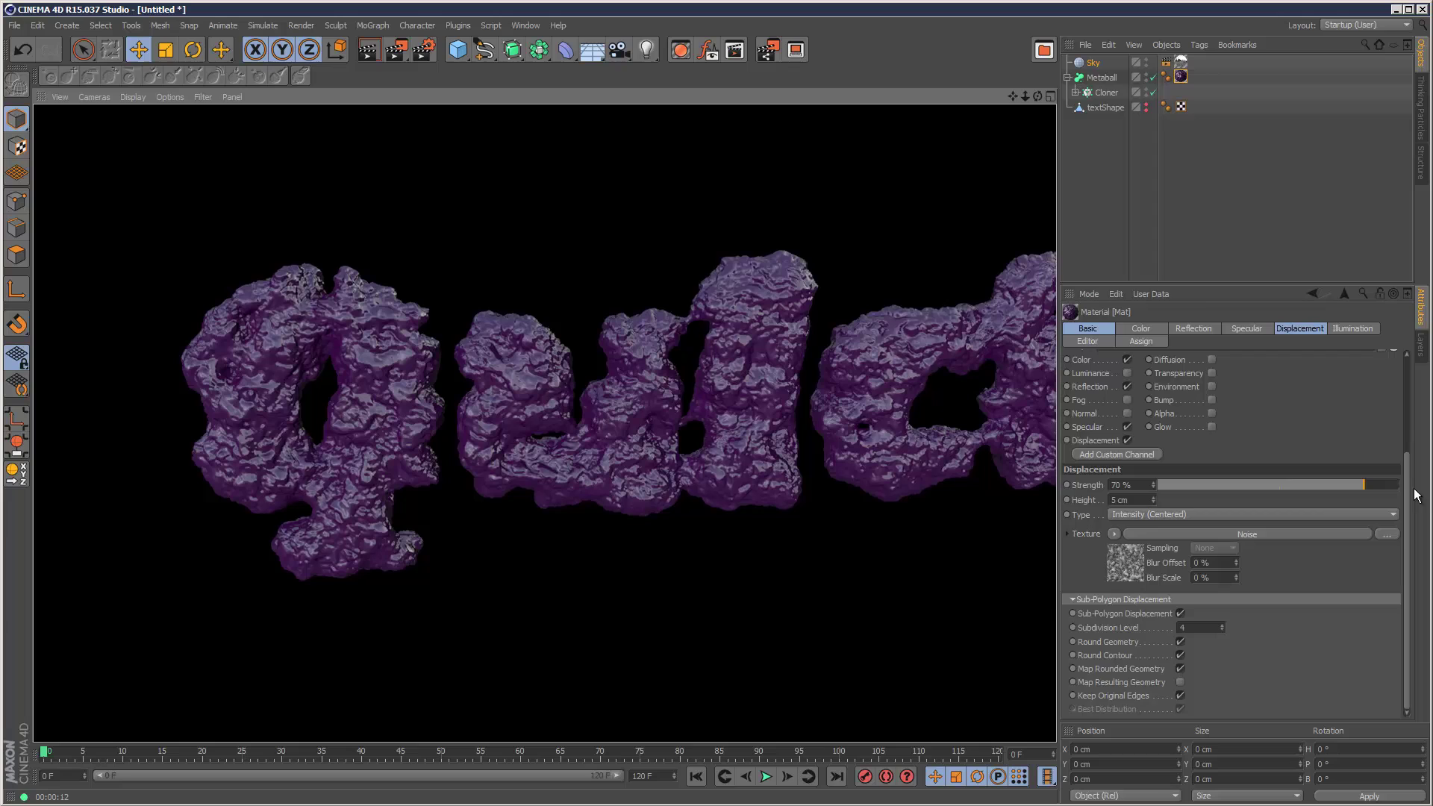
Step: Enable the material's Luminance channel and load a Subsurface Scattering shader as its texture
drag(1407, 494, 1399, 403)
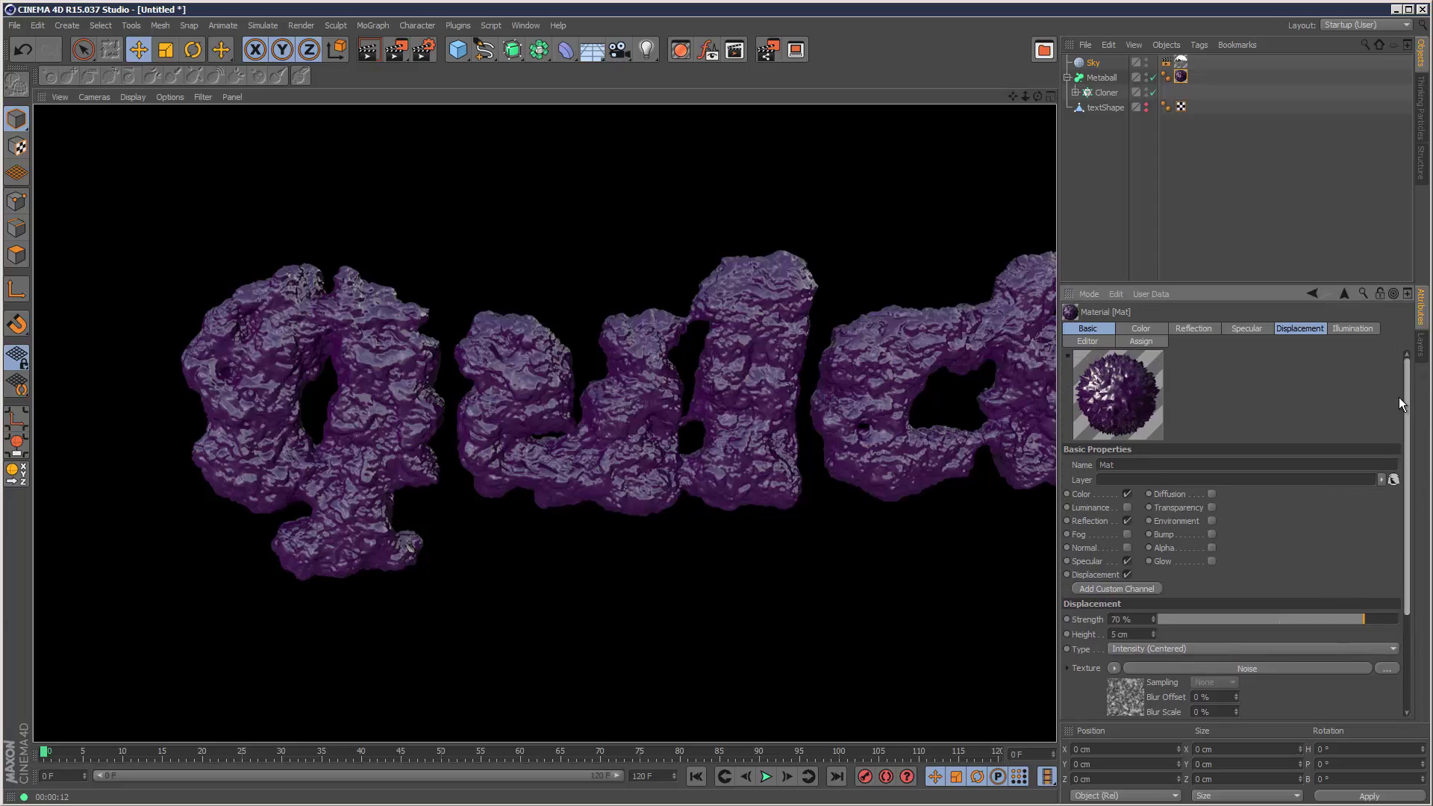
click(1127, 508)
click(1194, 329)
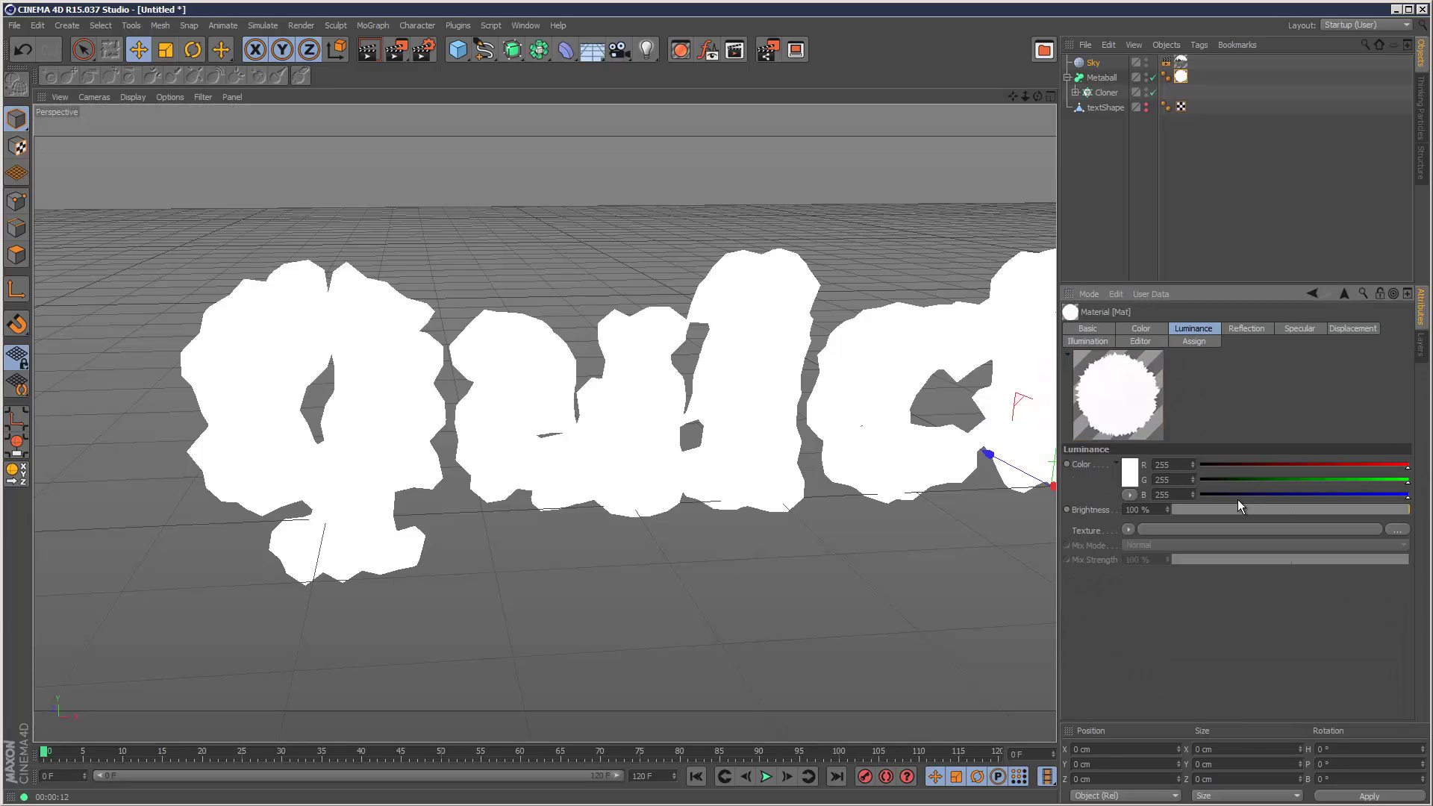
click(1130, 529)
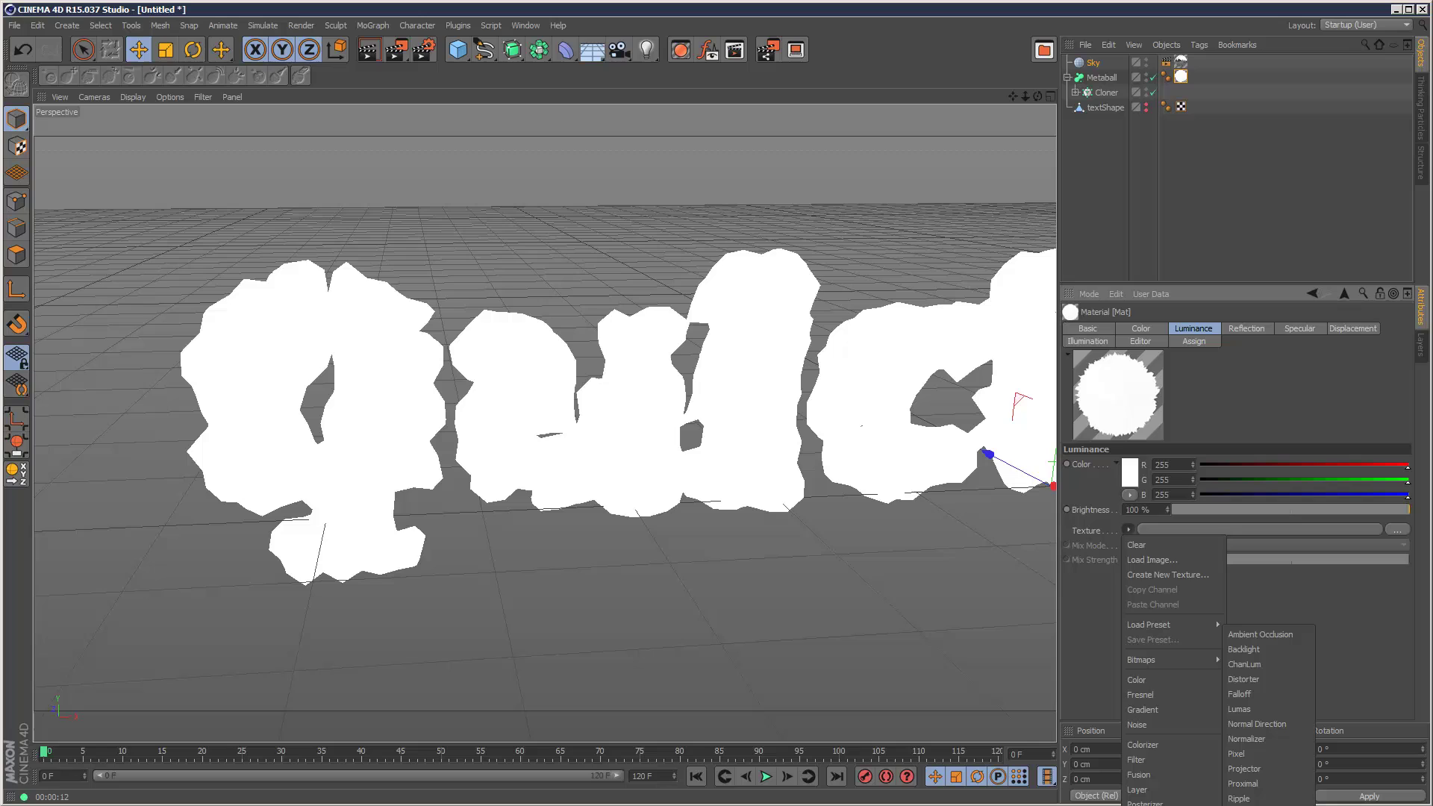
click(1262, 798)
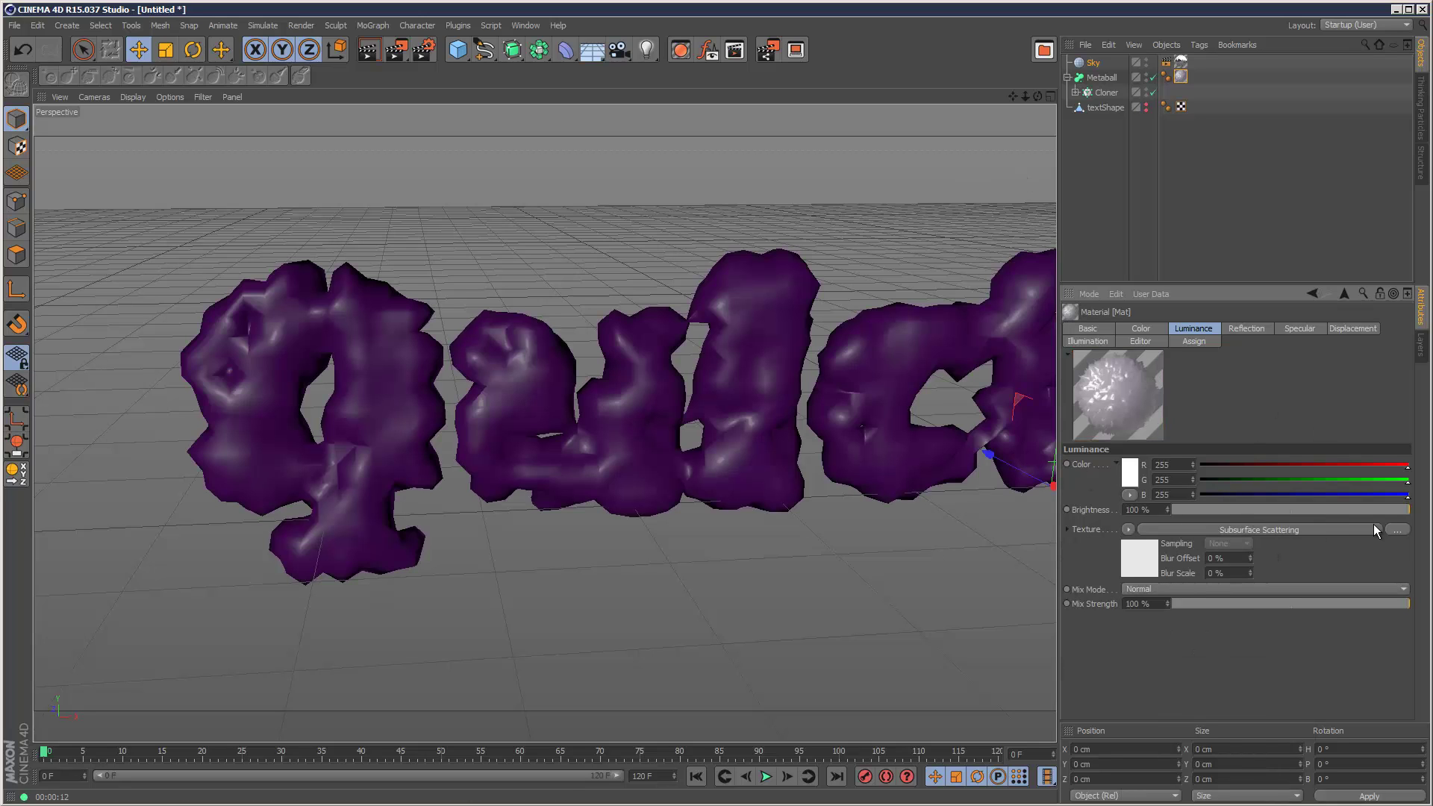
Step: In the four-view layout, add a point light and raise it above the text
click(1050, 95)
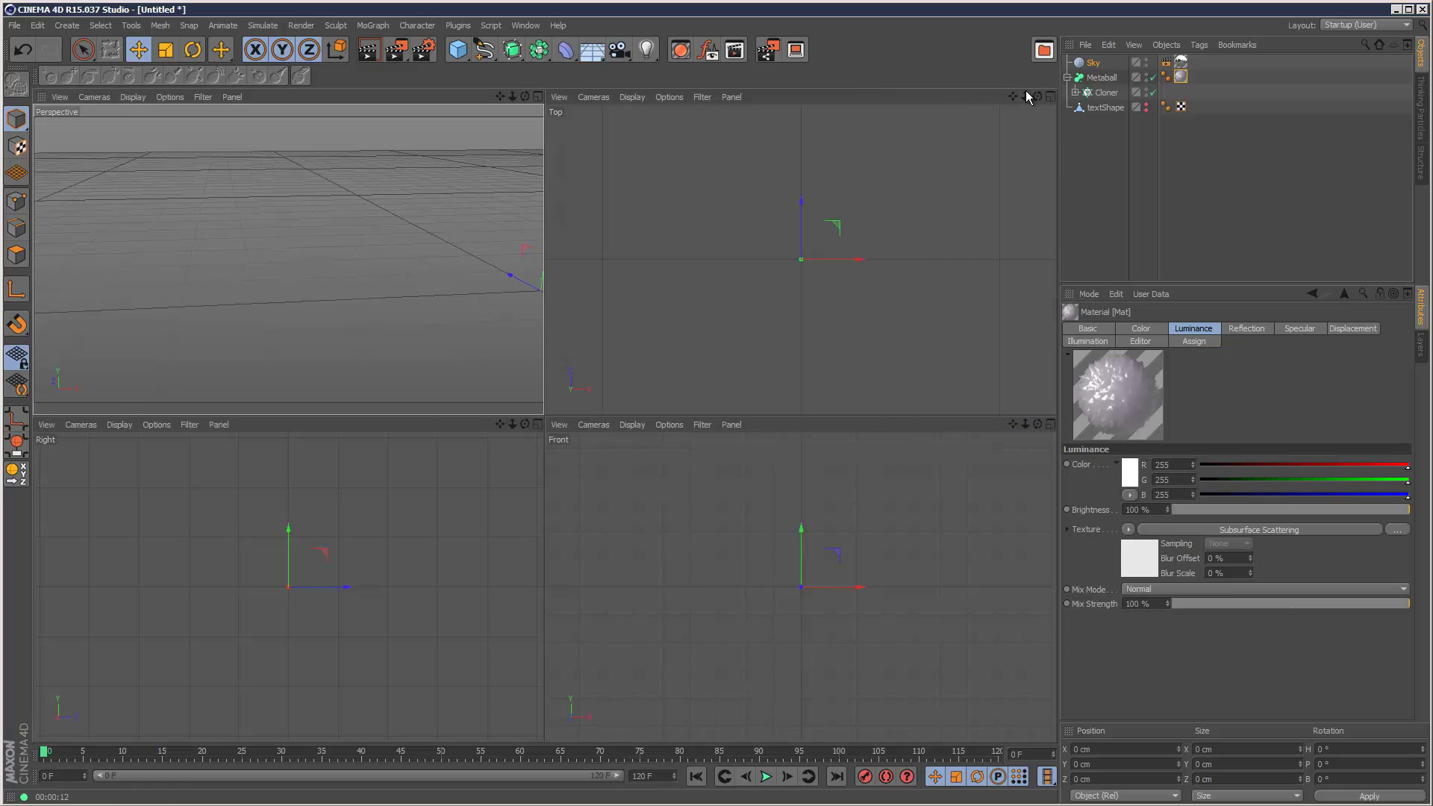
drag(651, 57, 683, 69)
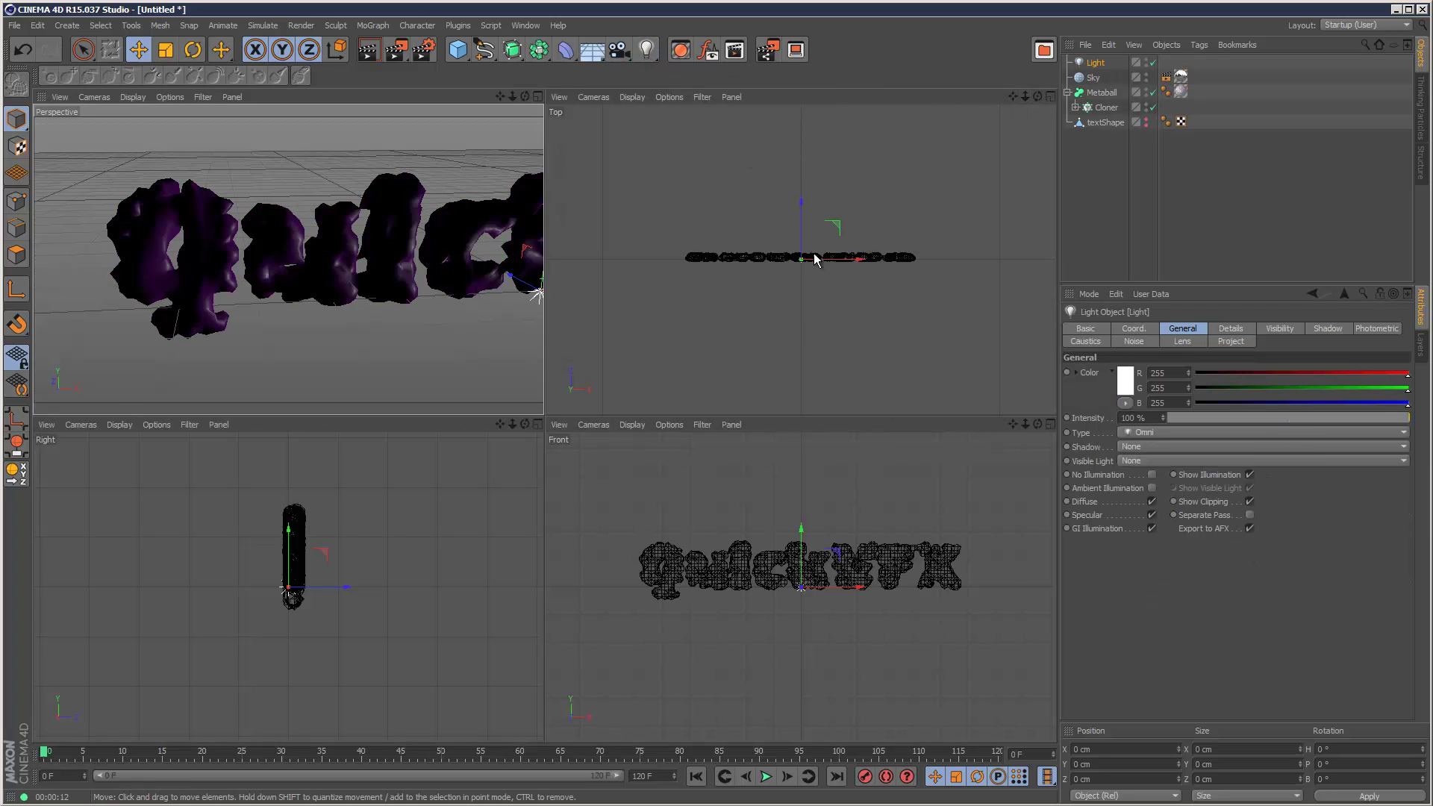
drag(812, 259, 616, 351)
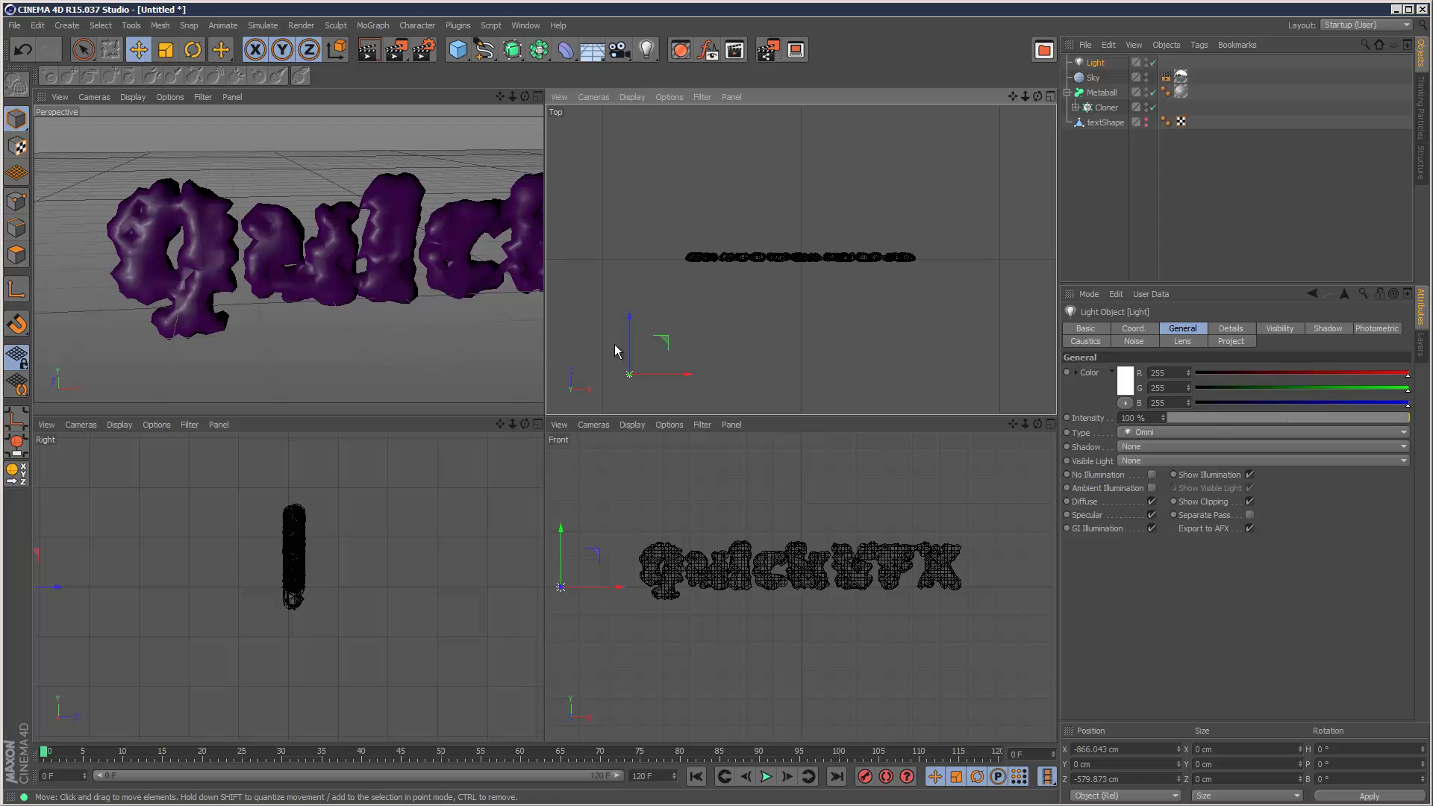
drag(562, 544, 561, 485)
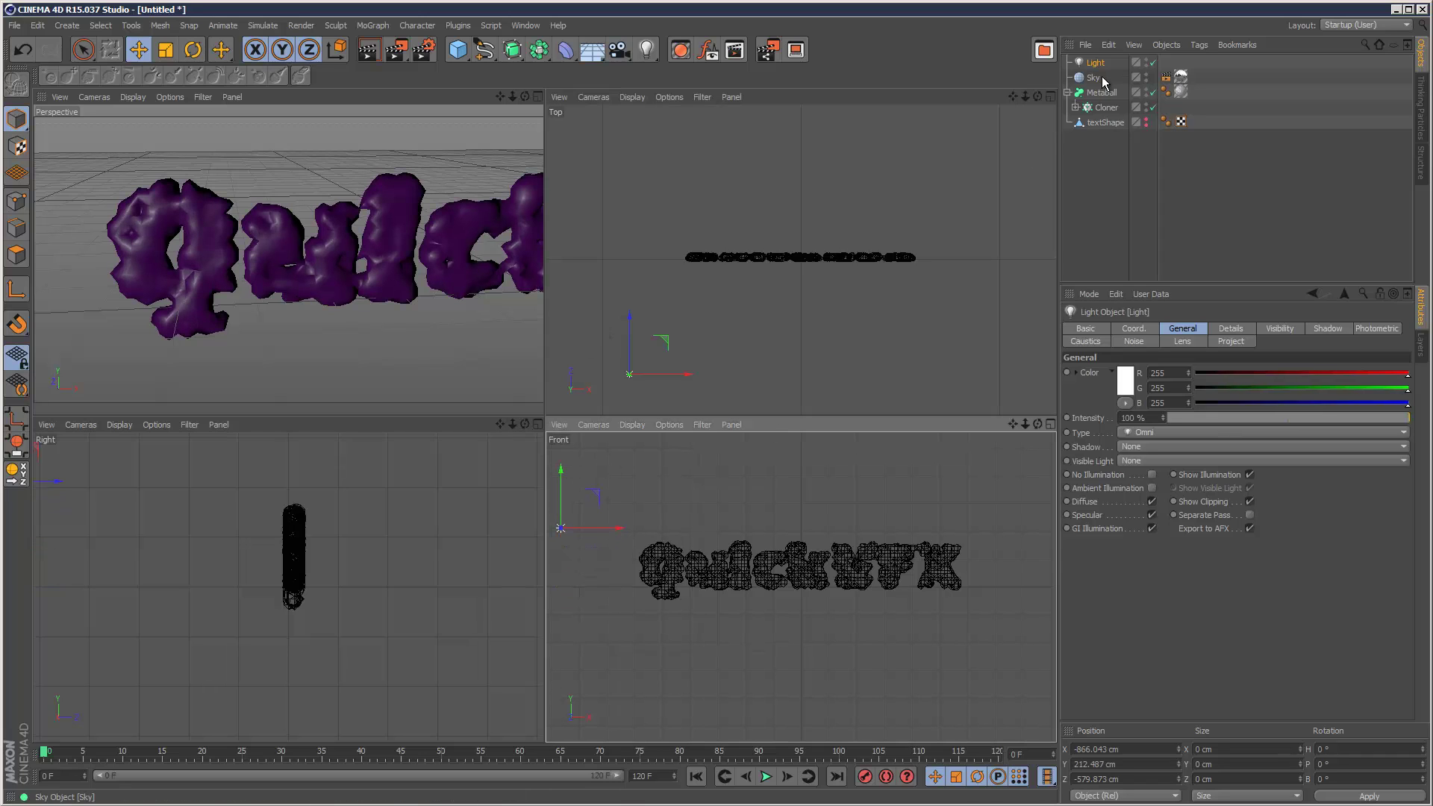
Step: Duplicate the light and move the copy to the right of the text
ctrl+drag(1098, 64, 1098, 79)
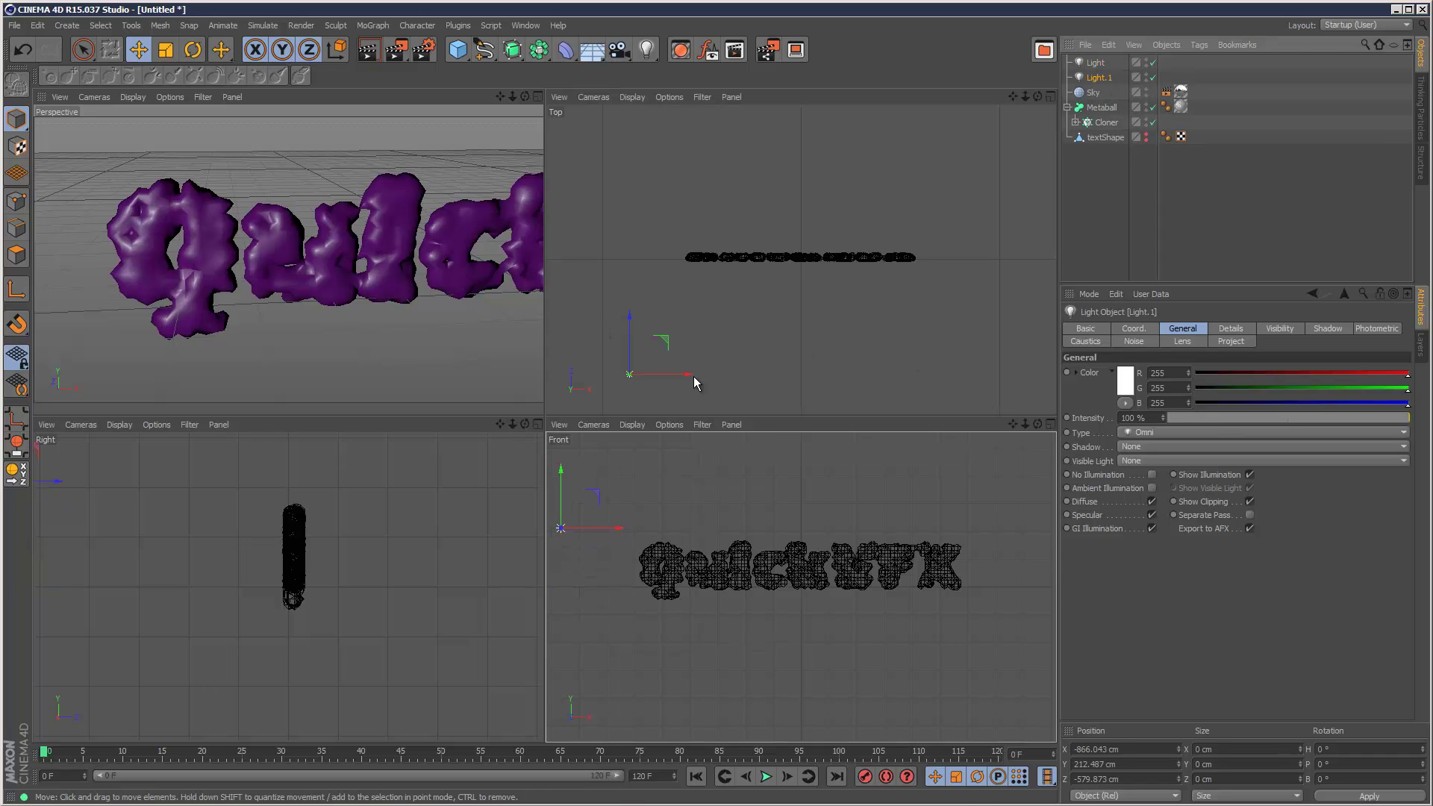
drag(693, 376, 1041, 366)
click(1229, 418)
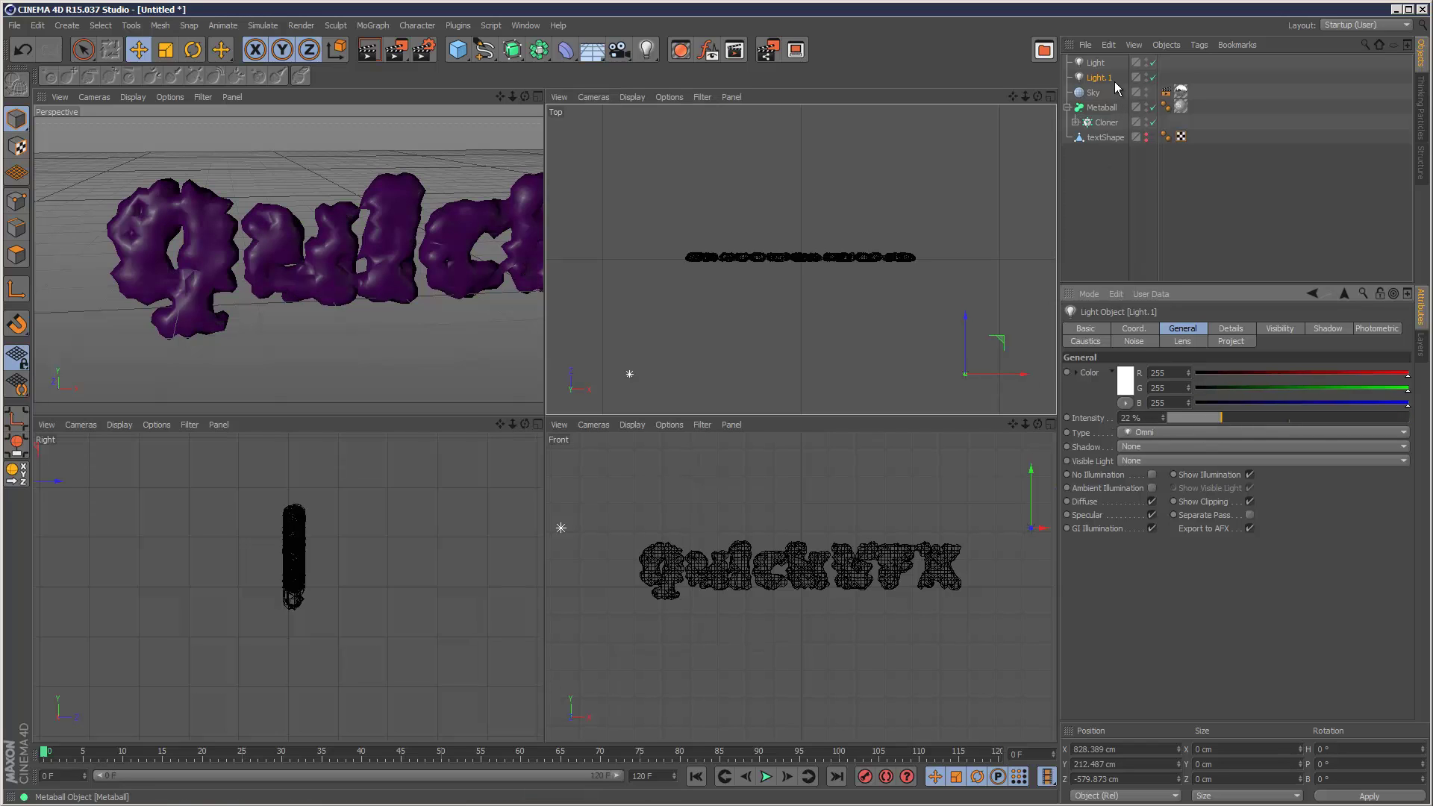
Step: Duplicate the original light again, place it behind the text, and set it to 200% intensity
click(1096, 63)
ctrl+drag(1096, 63, 1103, 80)
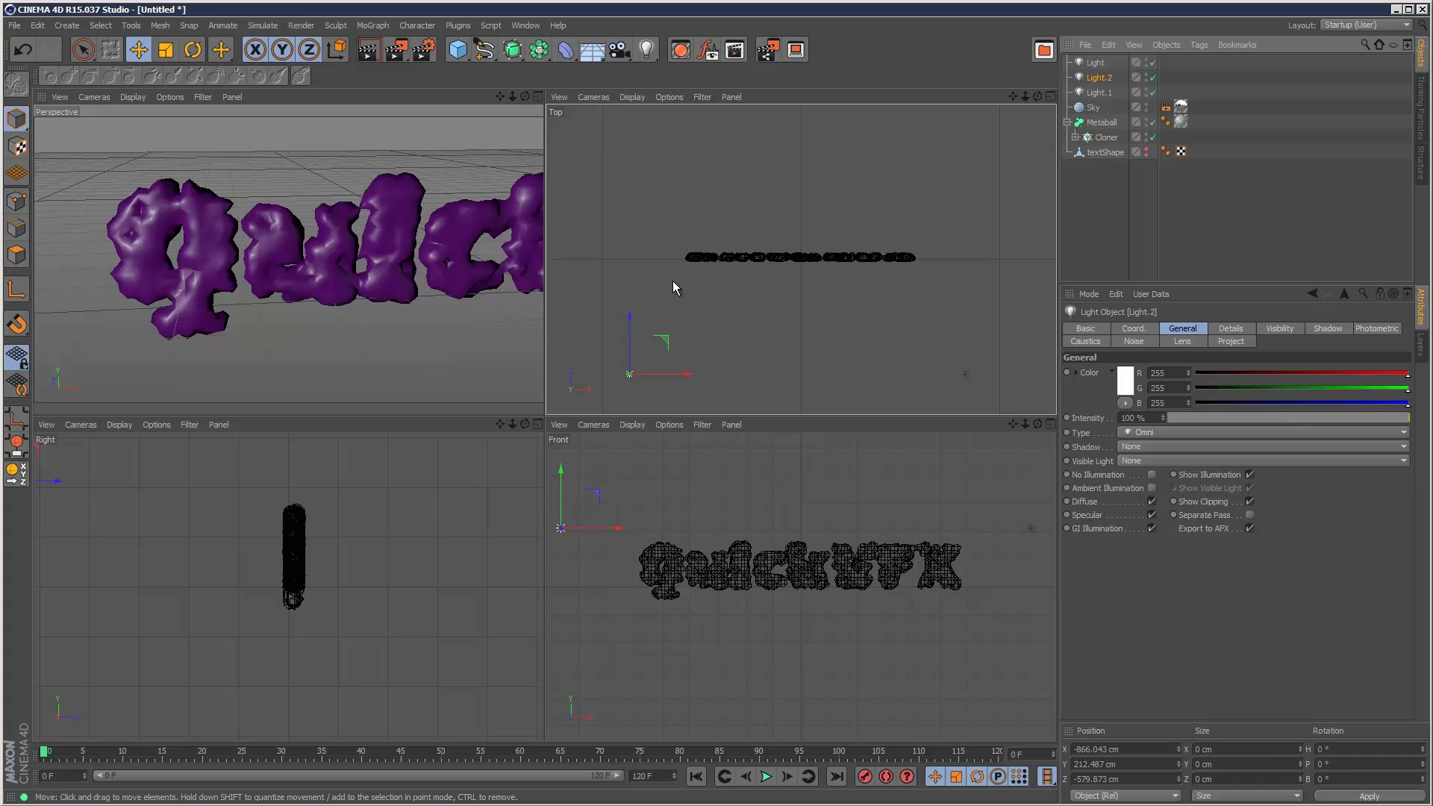
drag(630, 319, 675, 370)
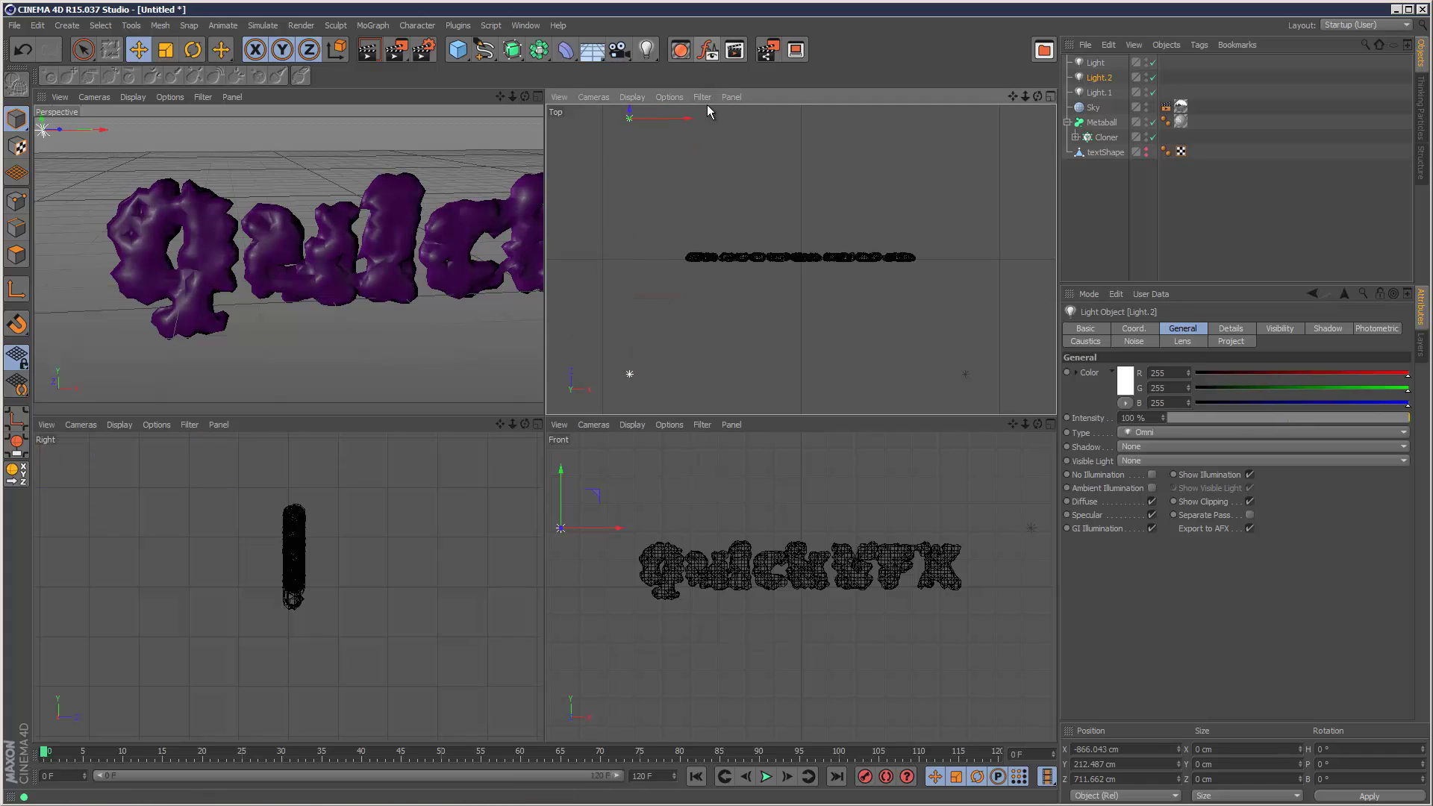
drag(626, 524, 761, 504)
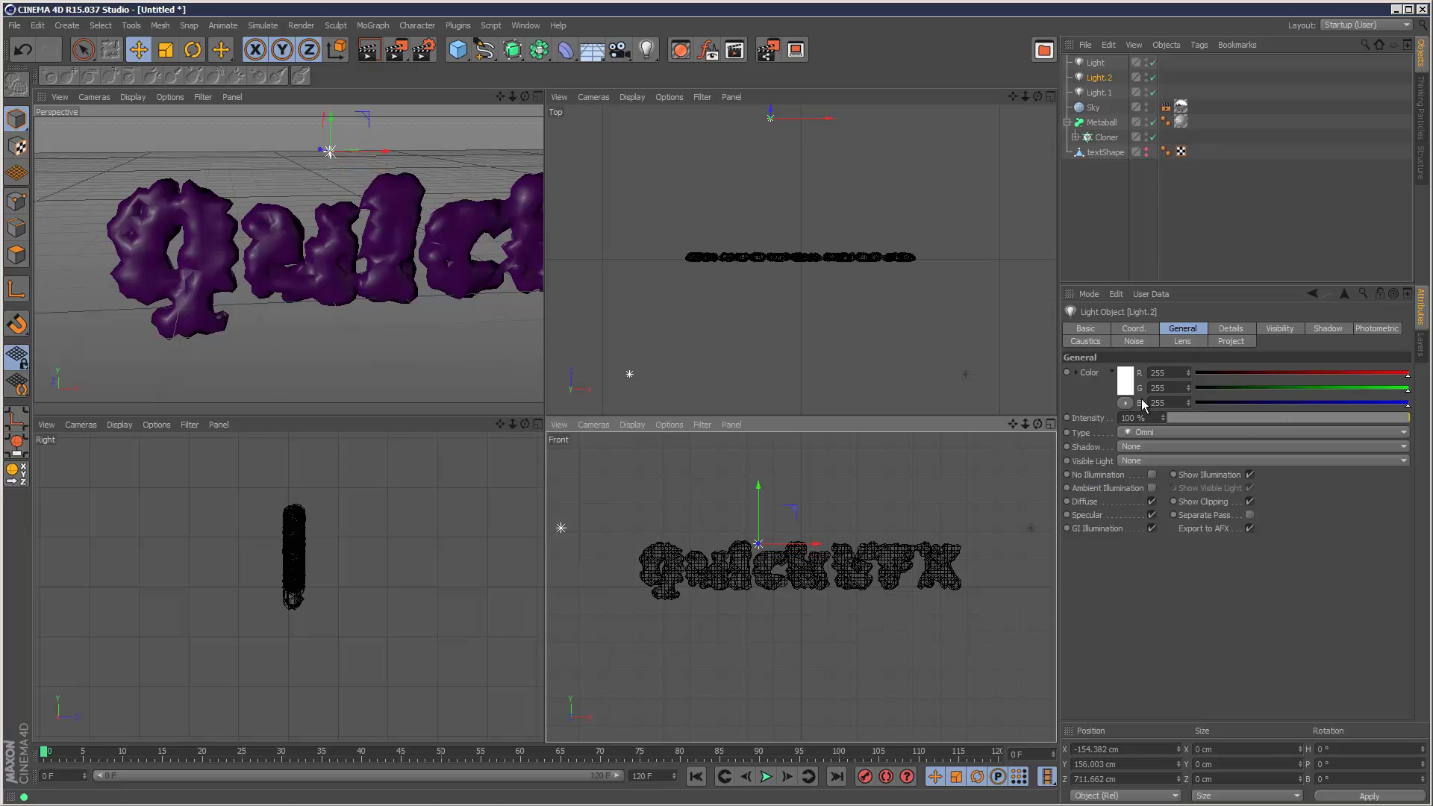
click(1141, 418)
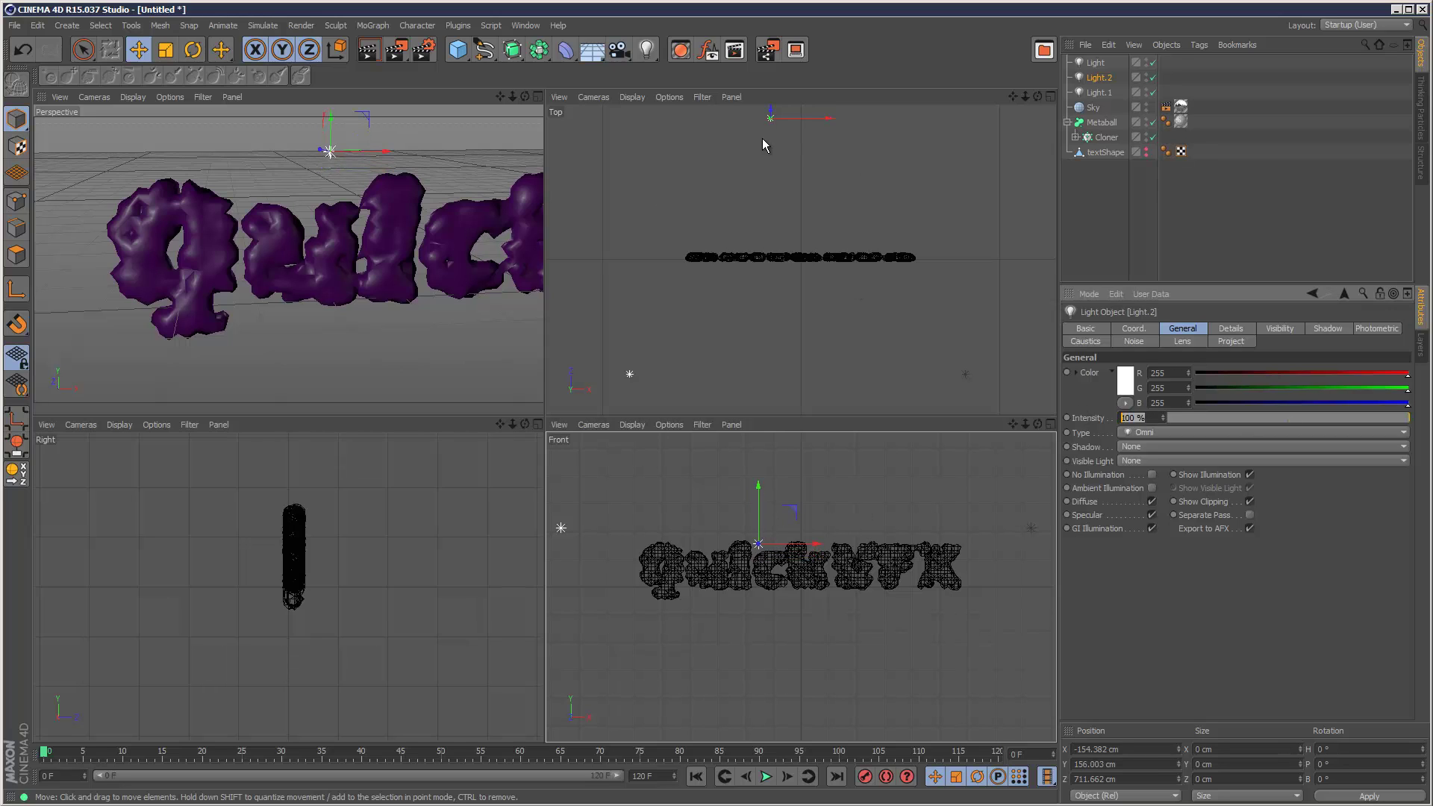
text(200)
key(Return)
middle_click(540, 111)
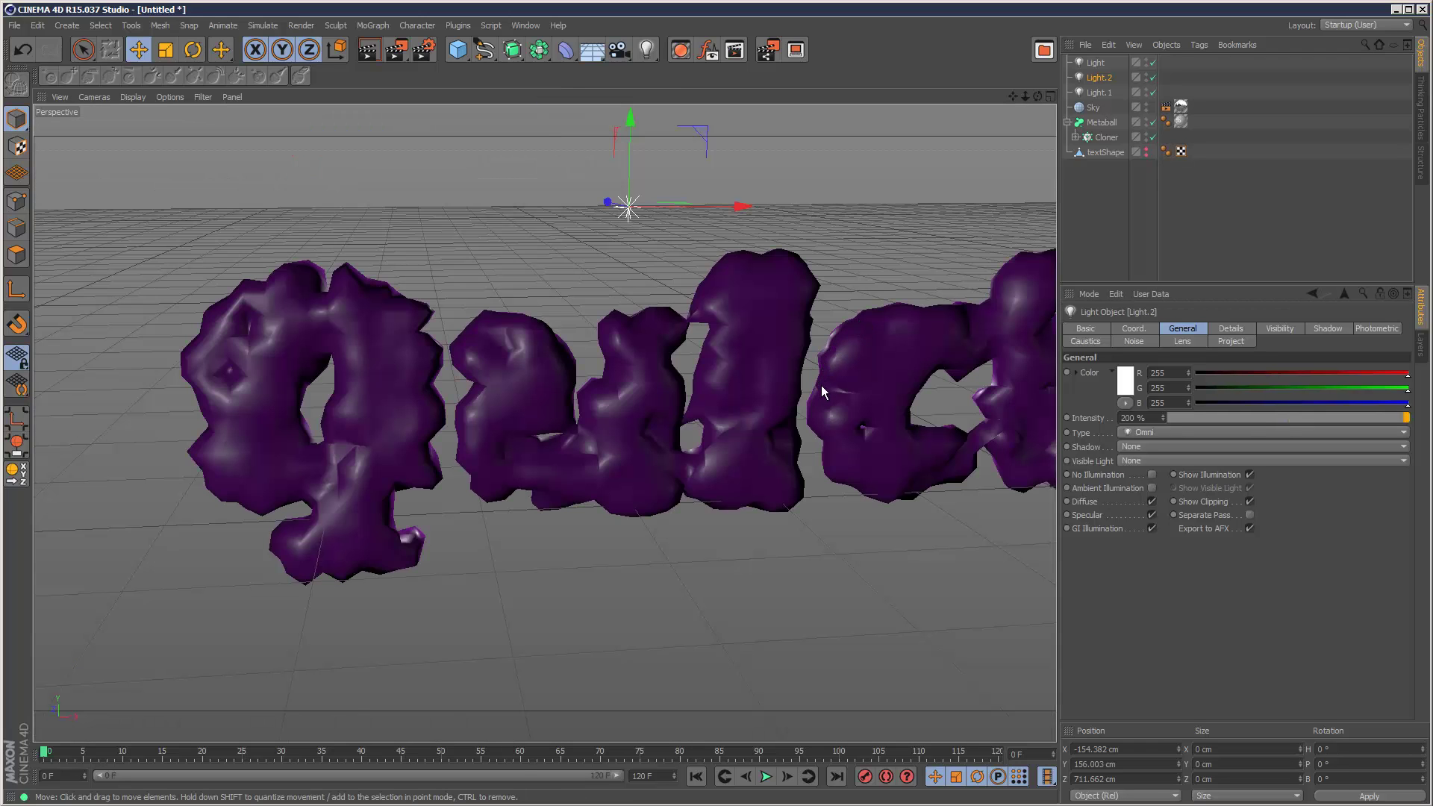
Step: Render a preview, then set the material's luminance brightness to 50%
click(368, 50)
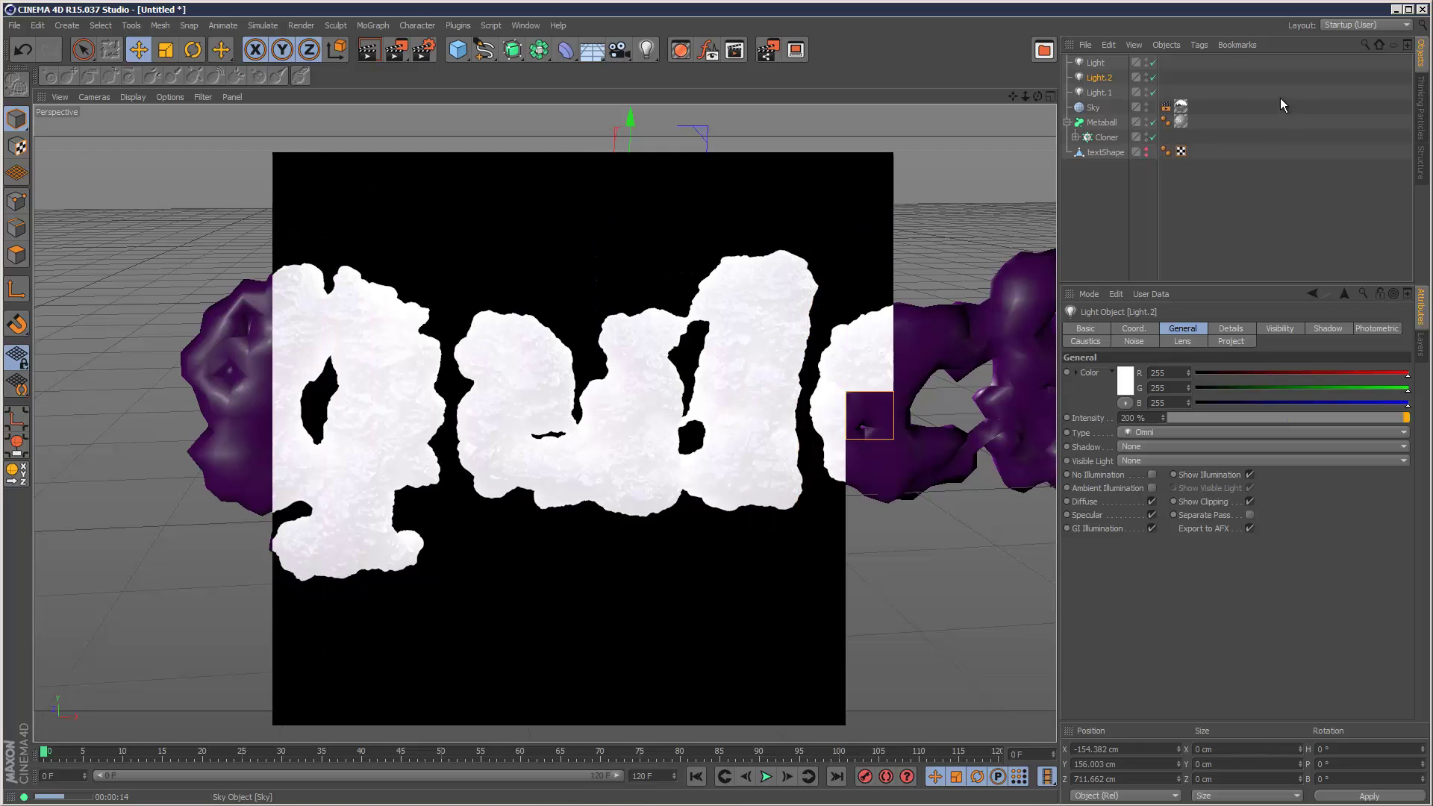
click(1181, 122)
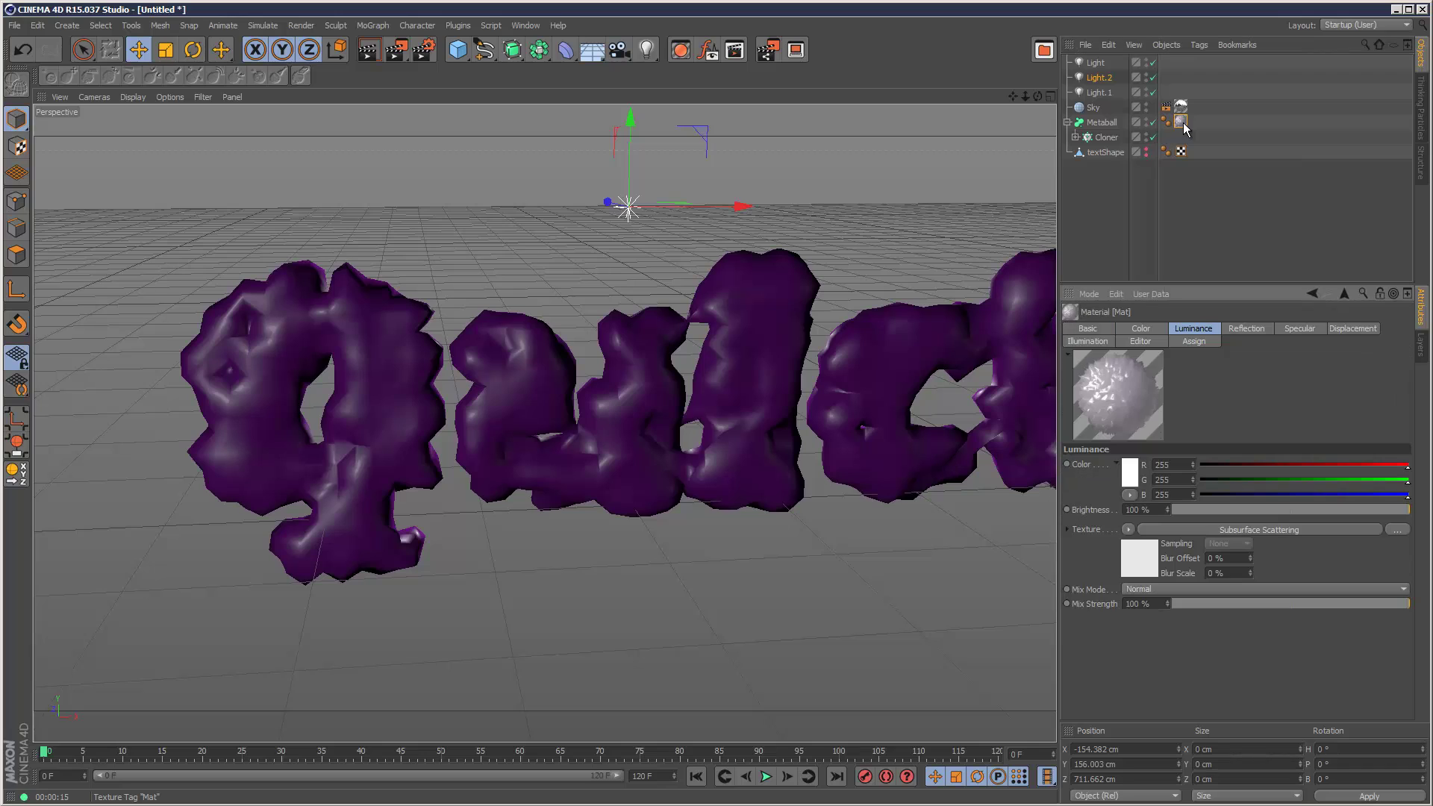
click(1074, 509)
text(50)
key(Return)
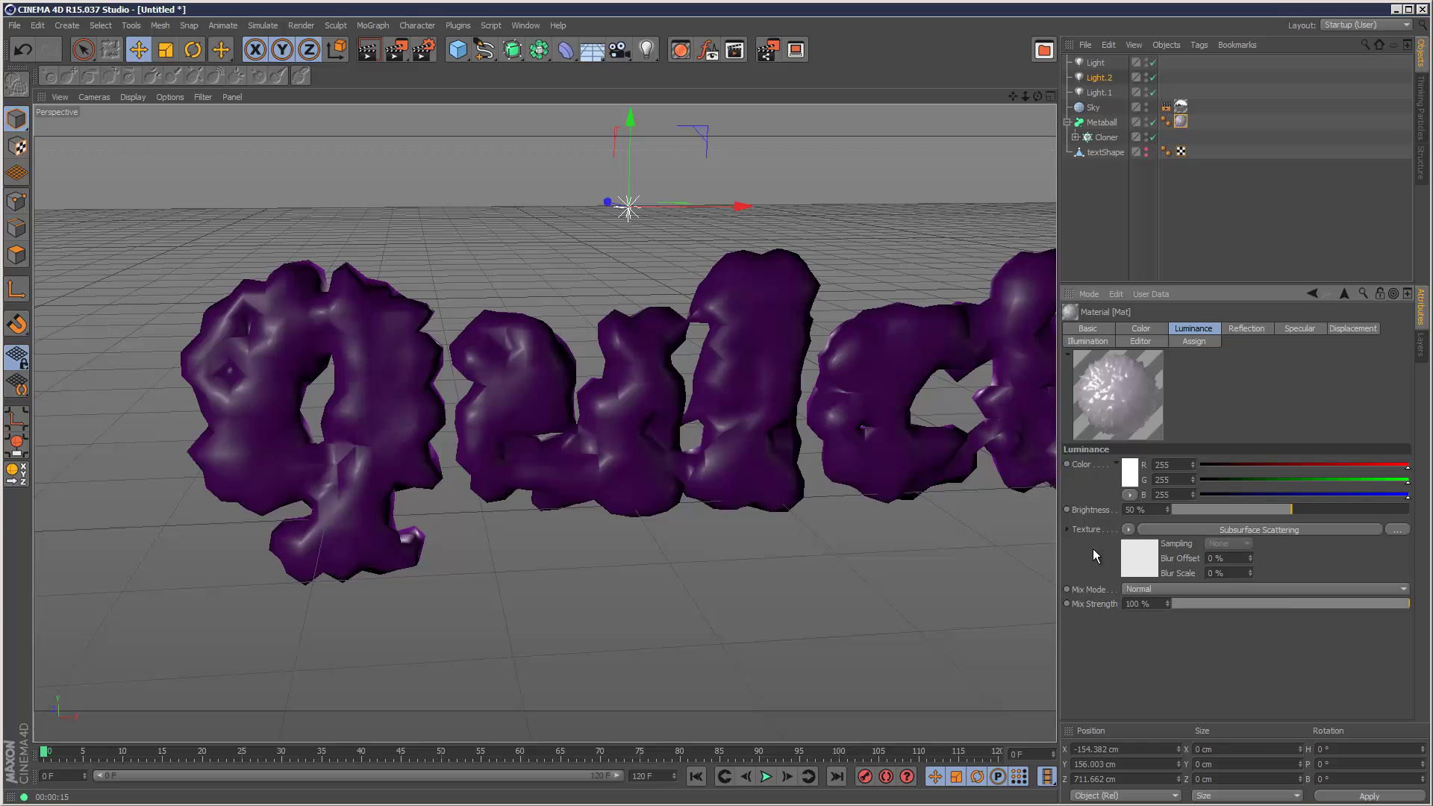
Step: Set the Subsurface Scattering shader's strength to 50%
click(1282, 529)
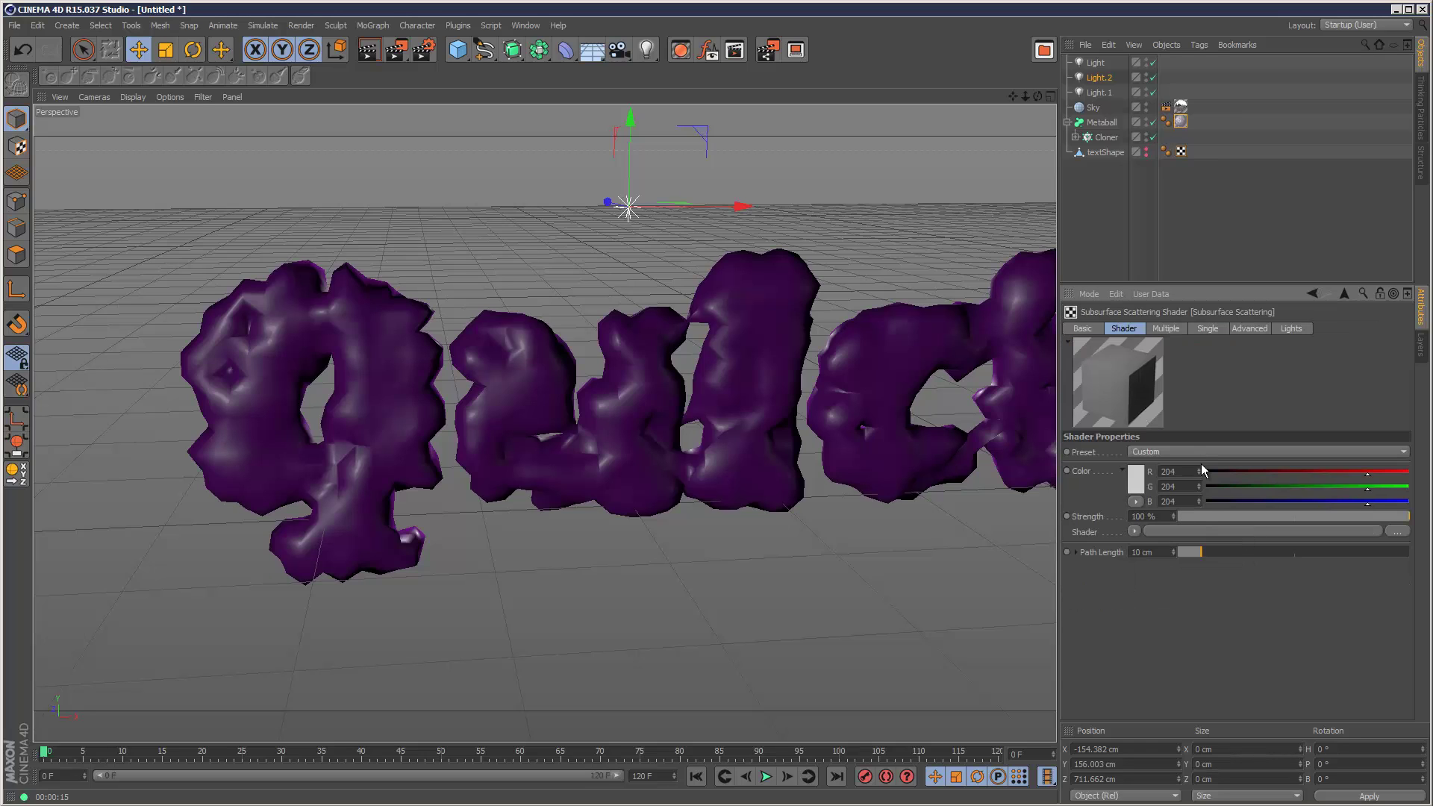
double_click(1166, 516)
text(50)
key(Return)
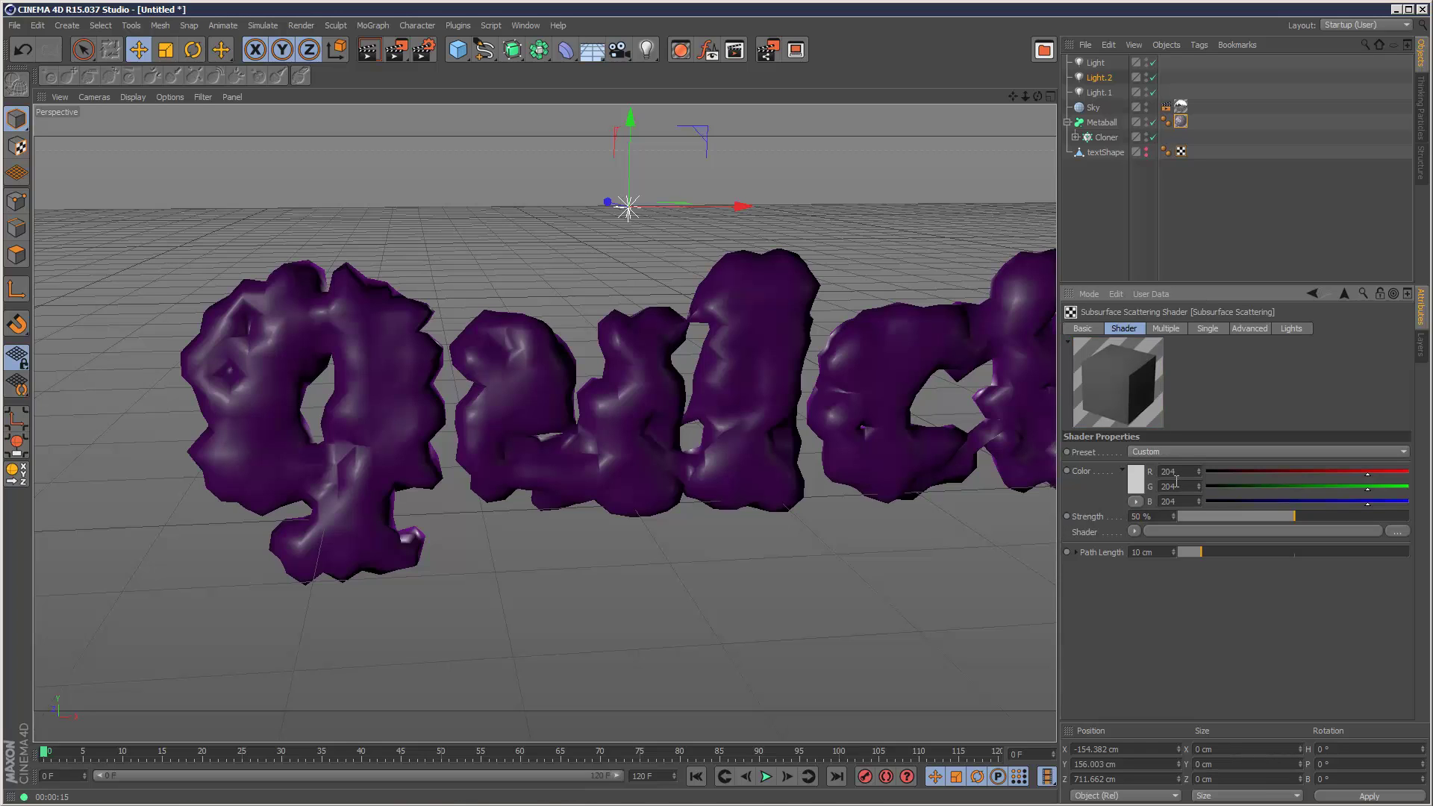
Step: Give the scattering a red-orange colour (RGB 179/41/10) and a 3 cm path length
click(1137, 482)
drag(1142, 451, 1140, 450)
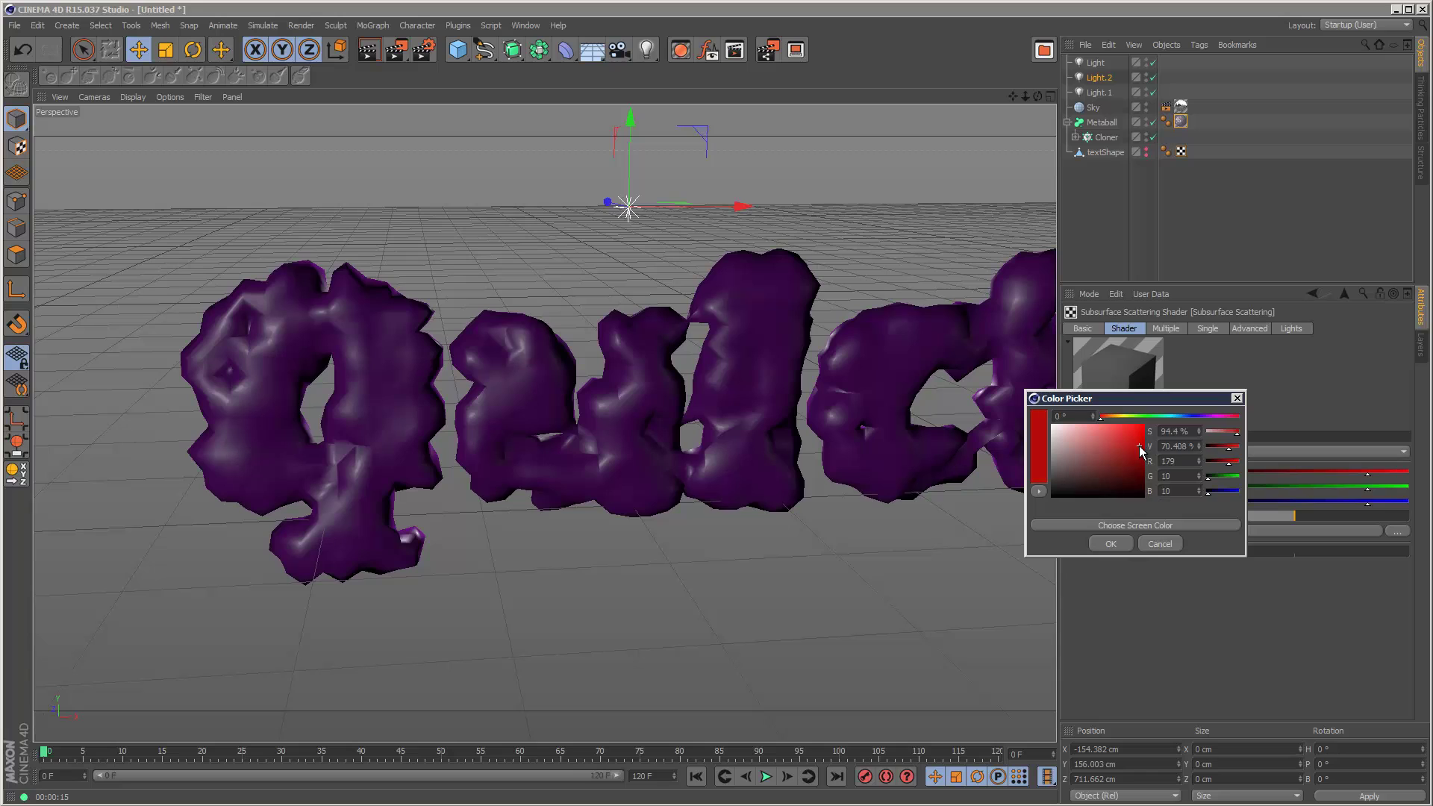
click(1106, 419)
click(1116, 544)
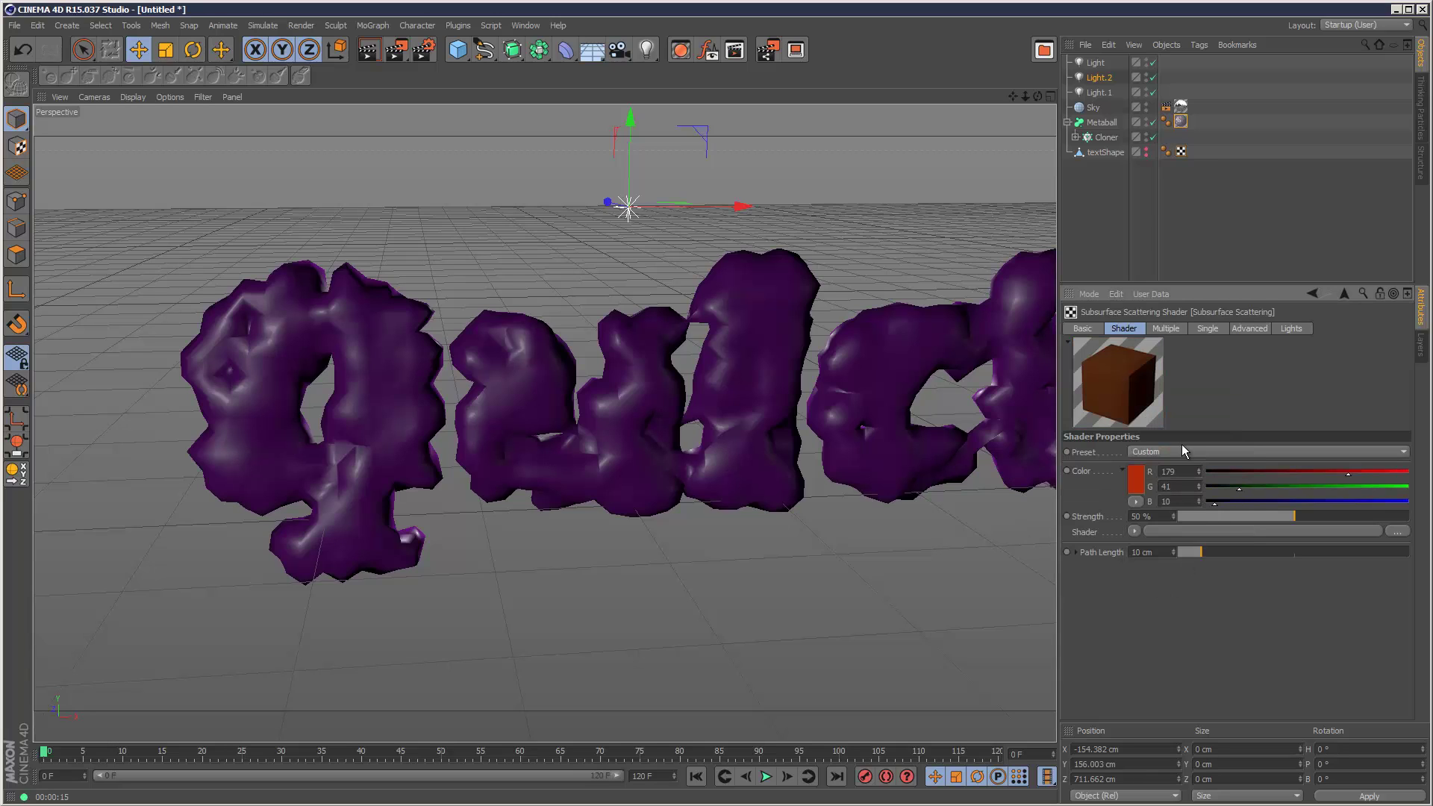
click(1142, 552)
text(3)
key(Return)
Step: Render a preview and raise the back light Light.2 to 400% intensity
click(370, 52)
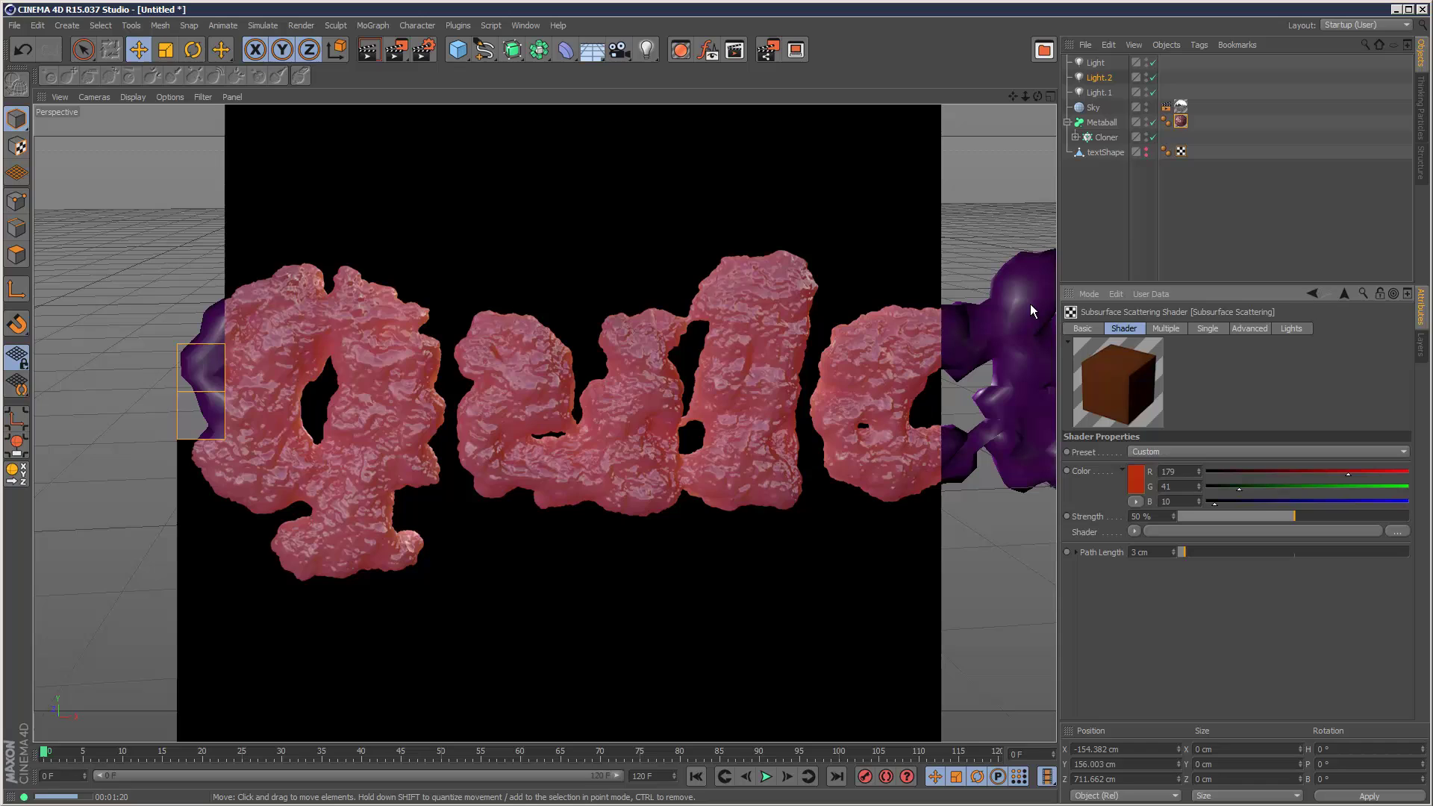
click(1202, 198)
click(1103, 78)
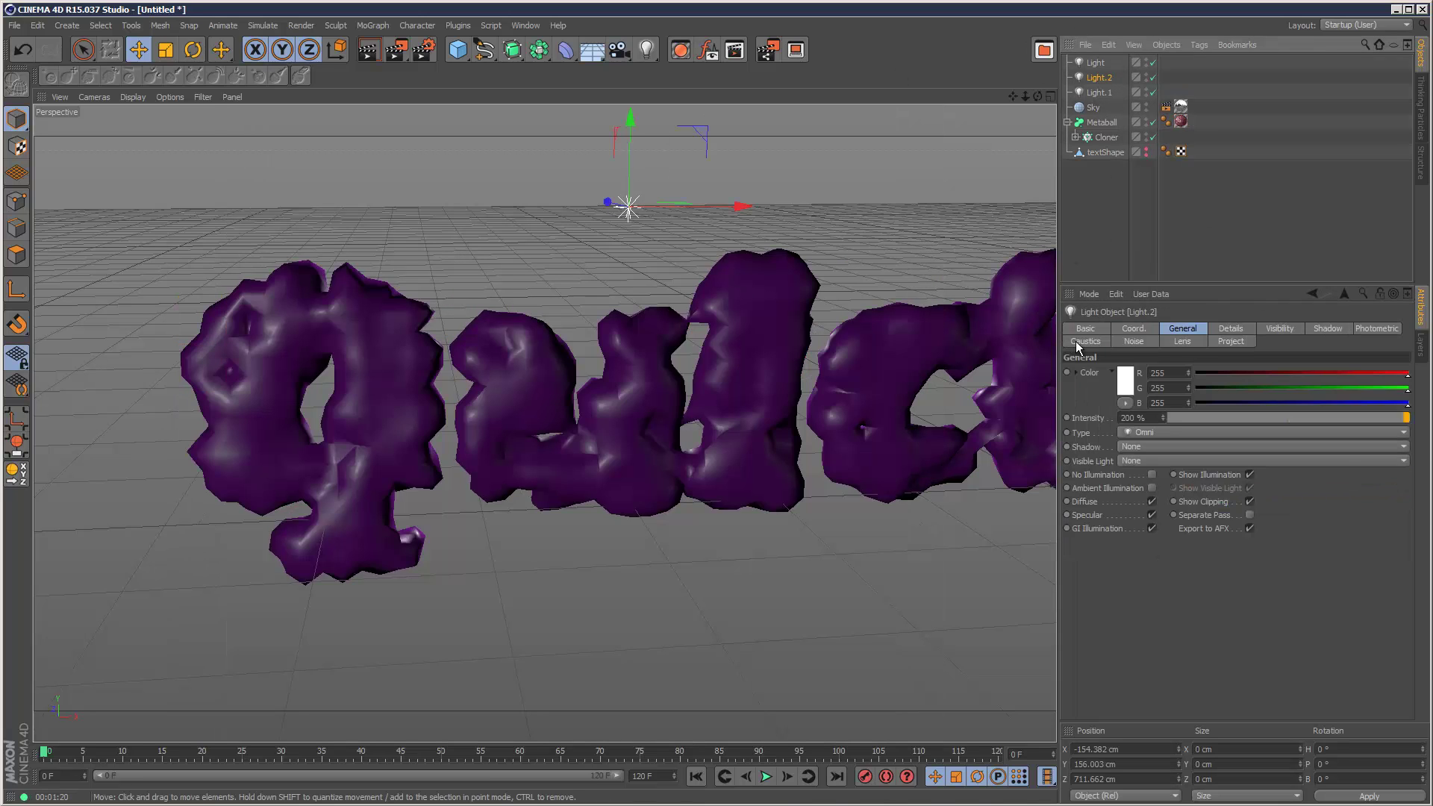
click(1152, 418)
text(400)
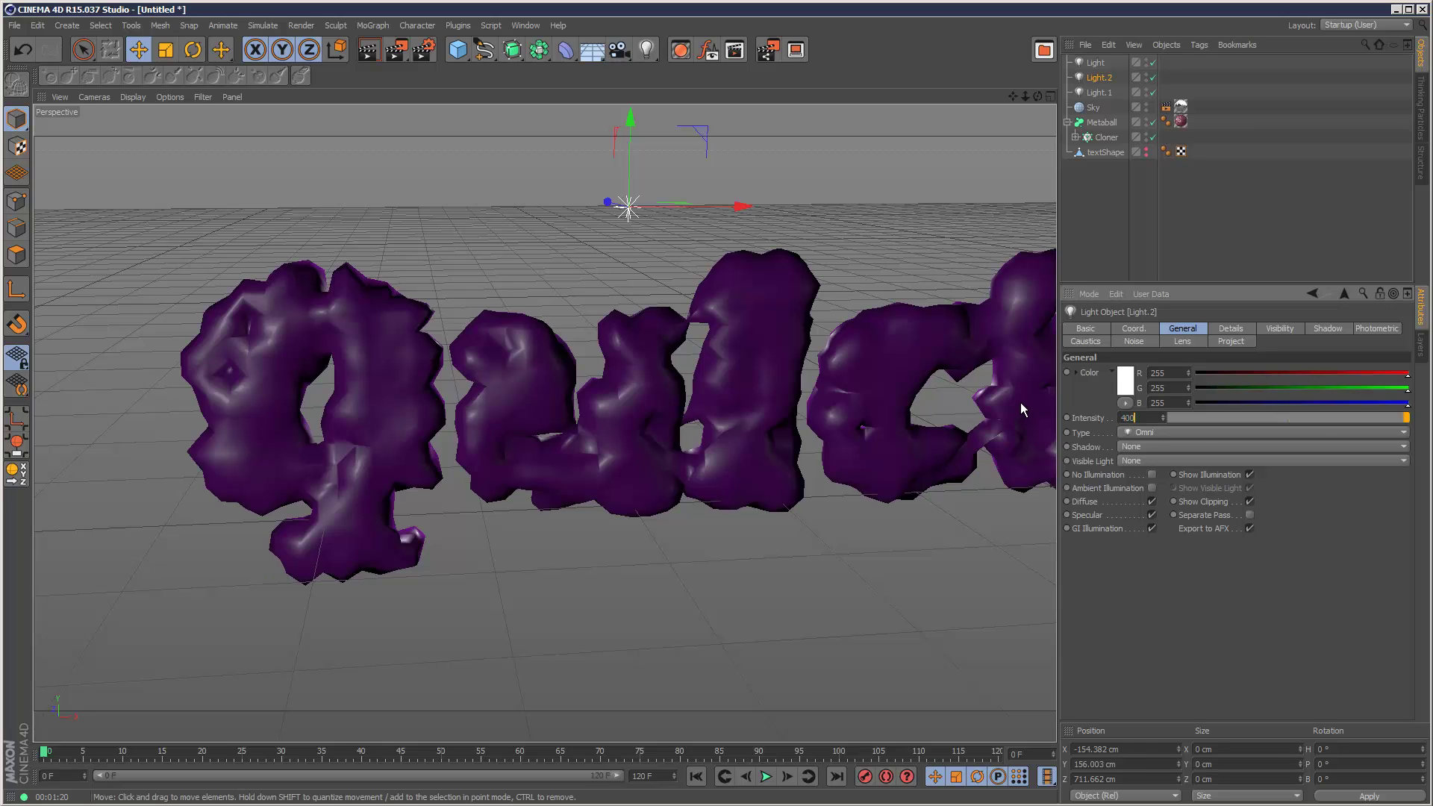
key(Return)
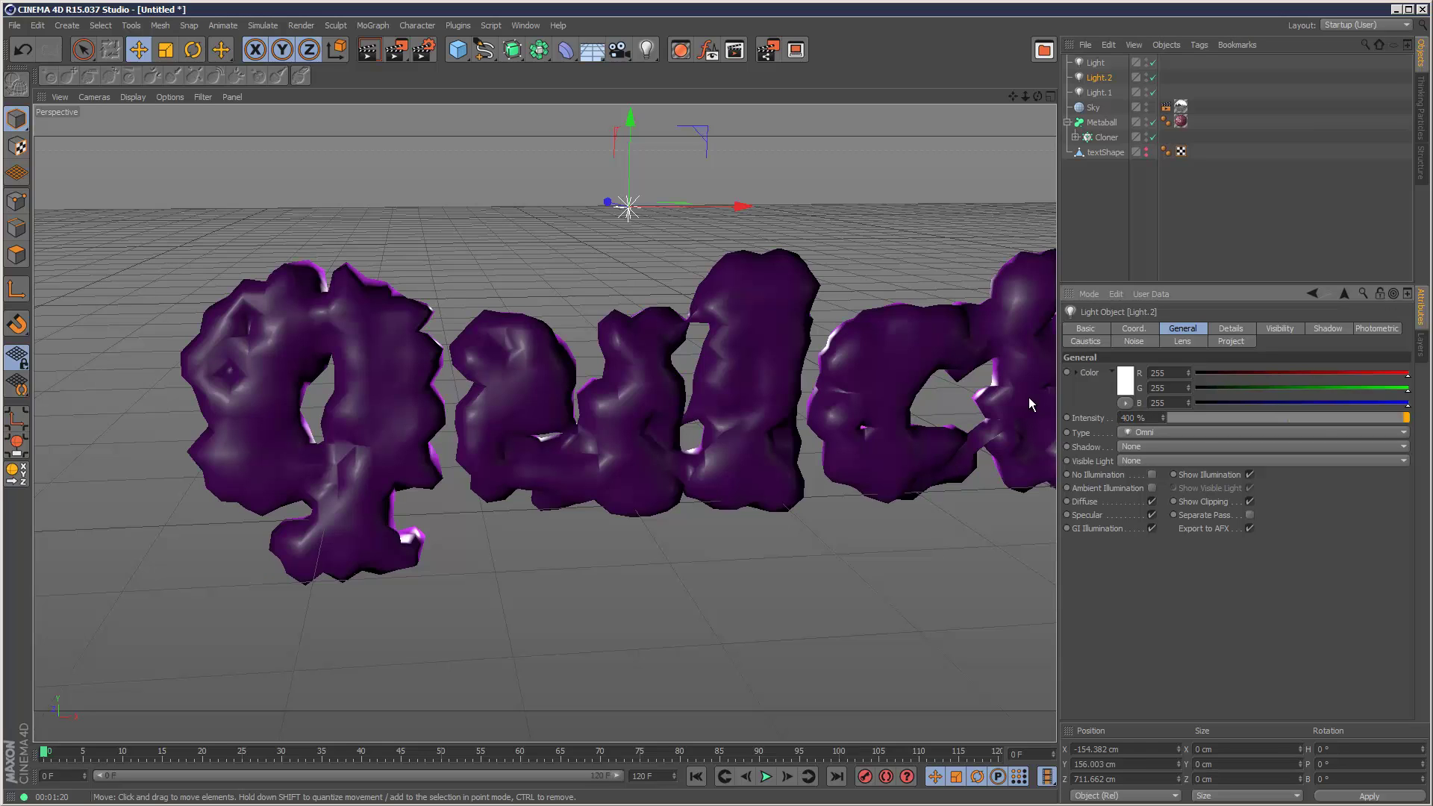
Step: Nudge the main light's intensity up, re-render, then lower it to 90%
click(1095, 63)
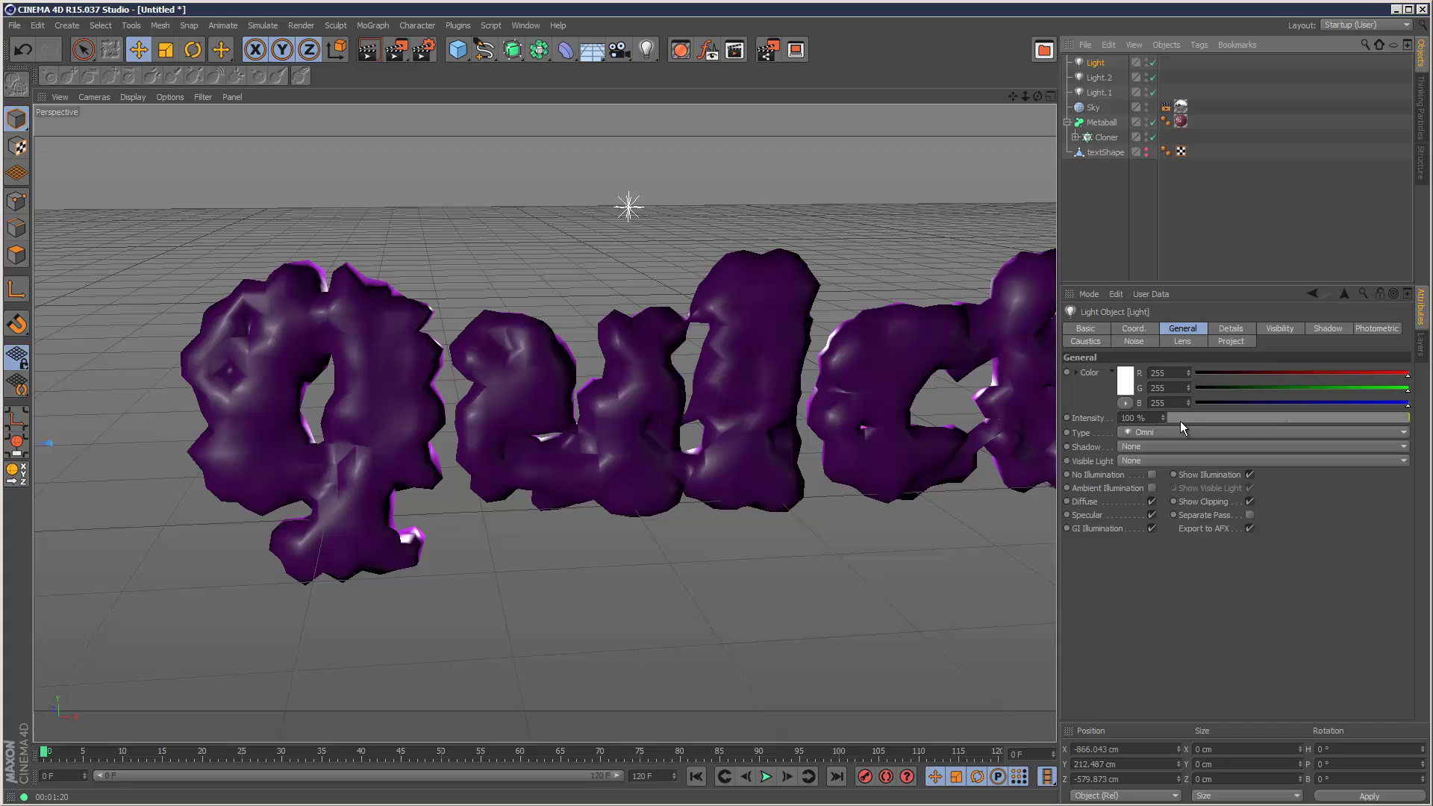
drag(1162, 423, 1162, 420)
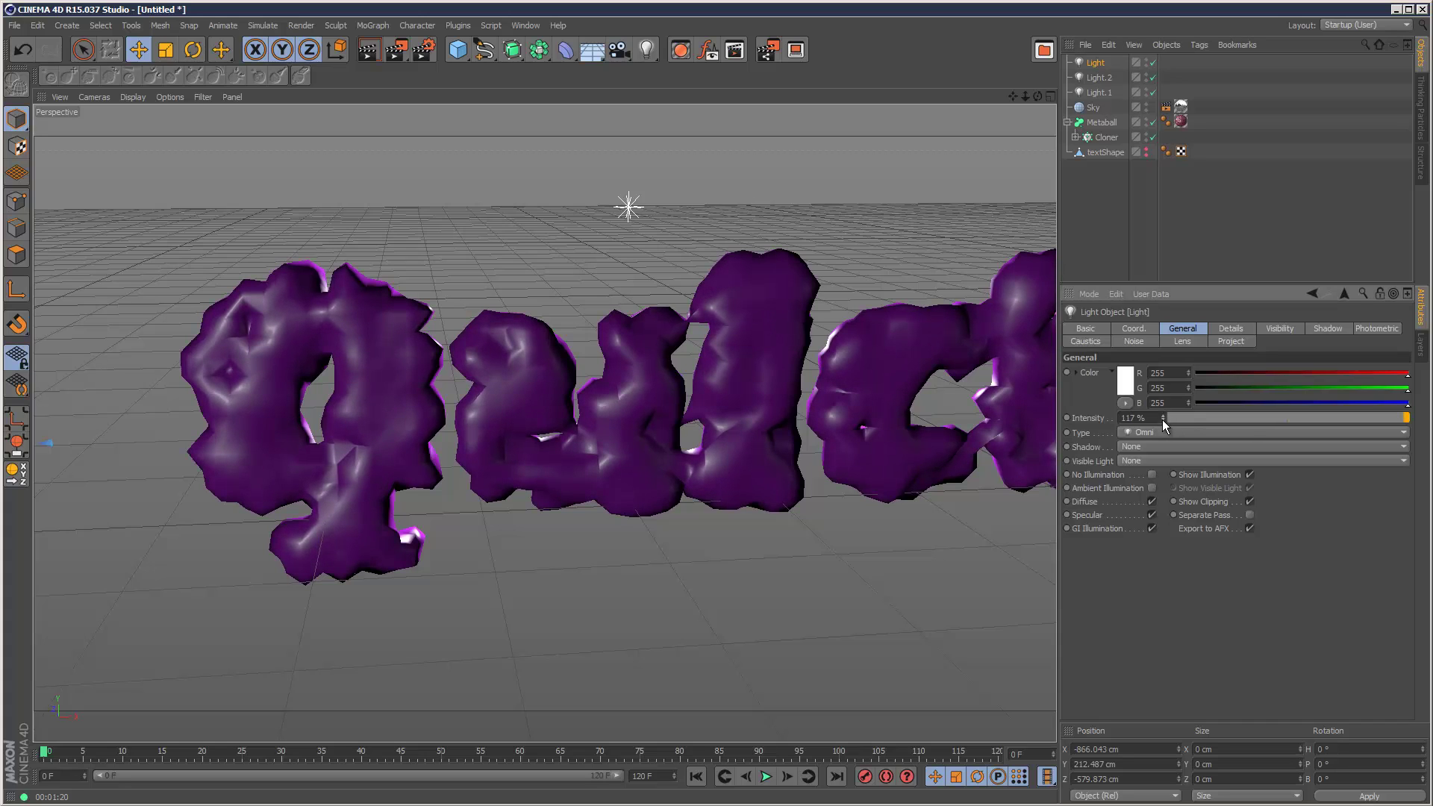
click(368, 50)
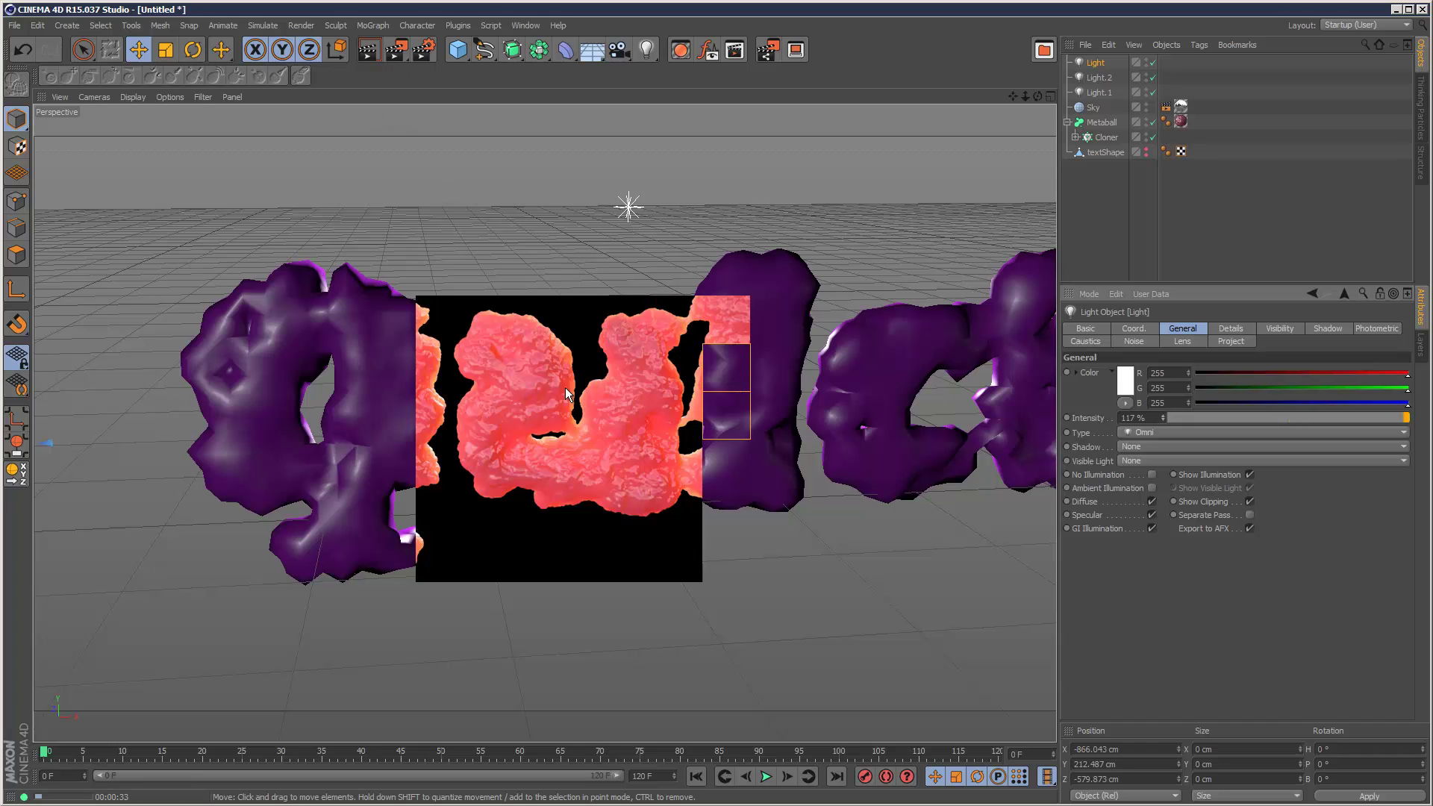
click(1096, 64)
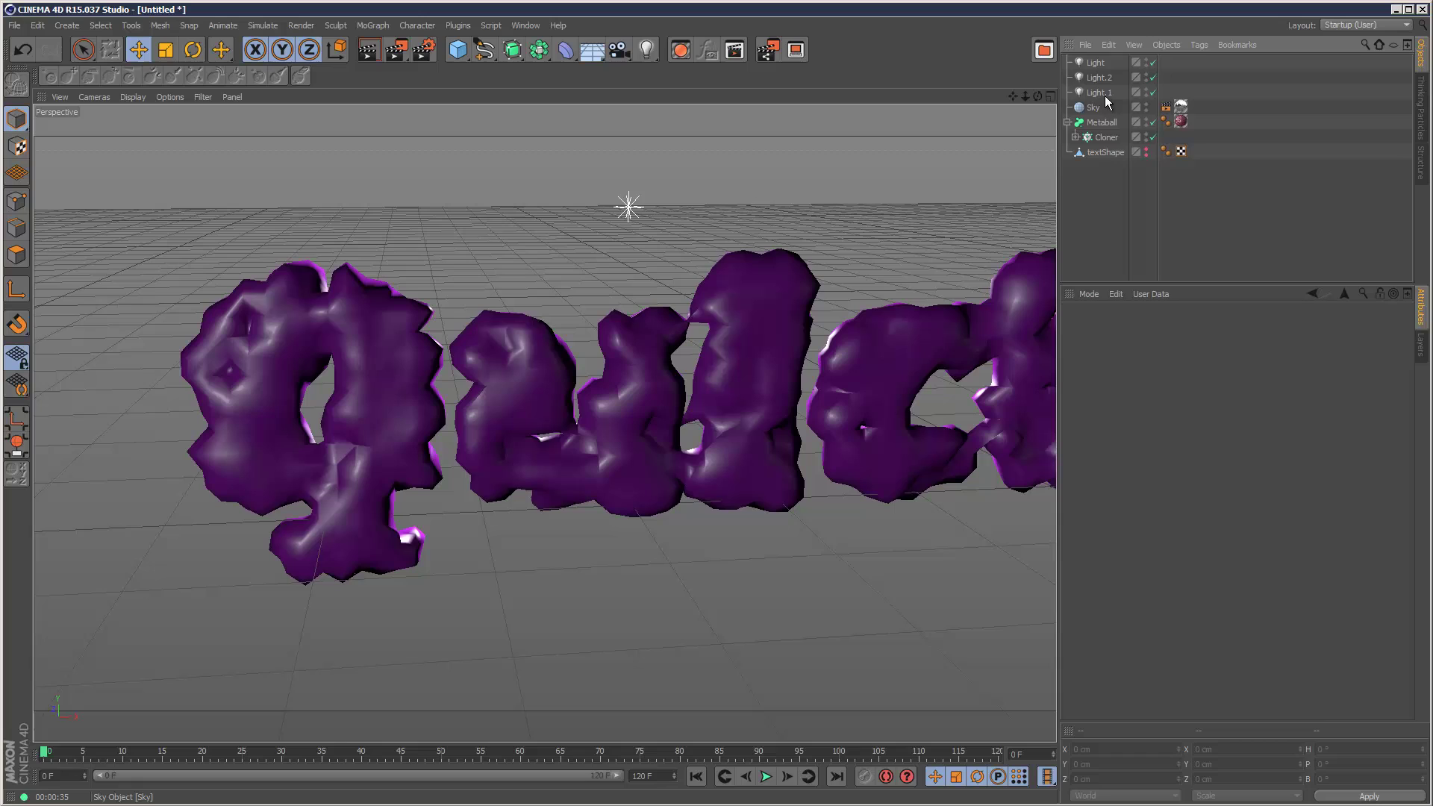
click(1156, 419)
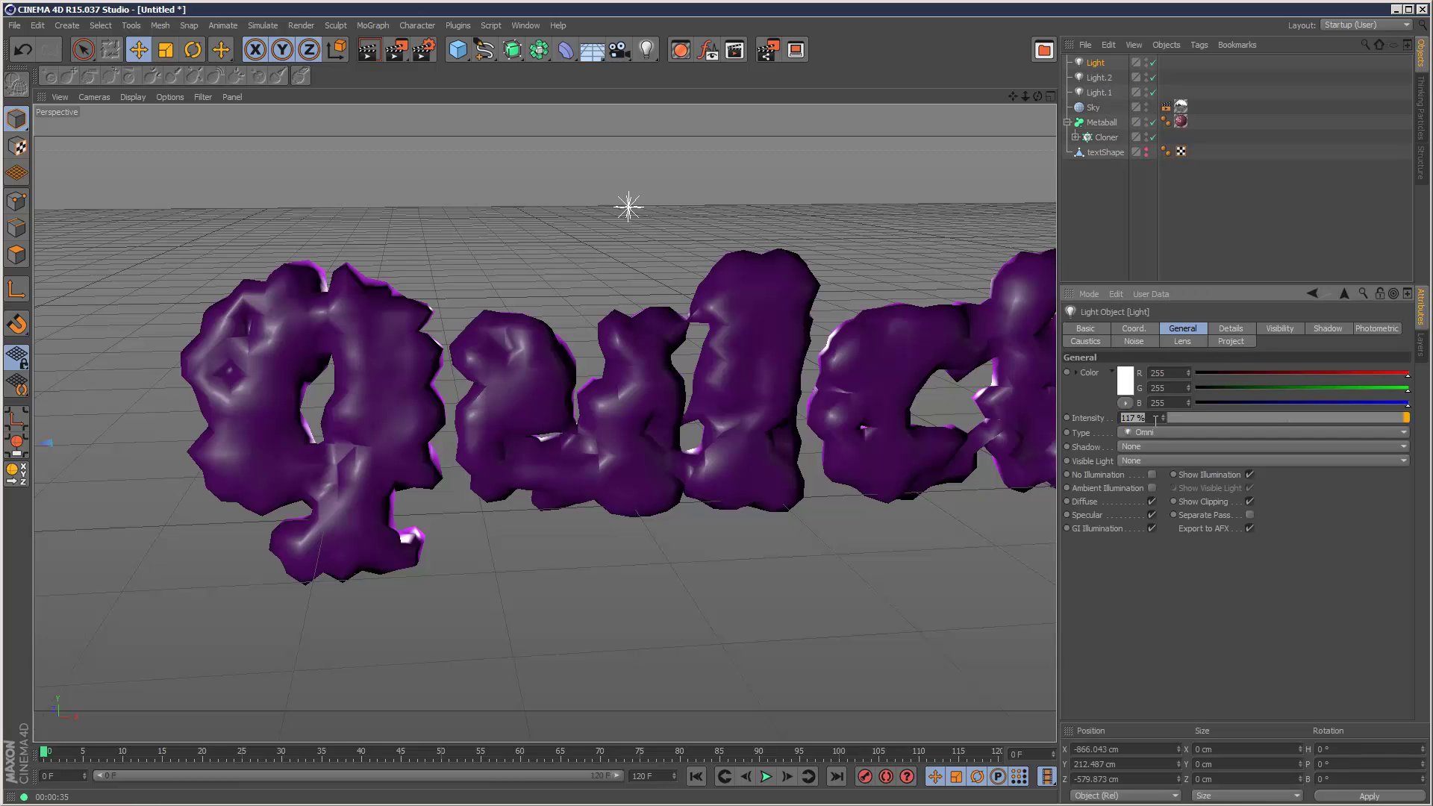
text(5)
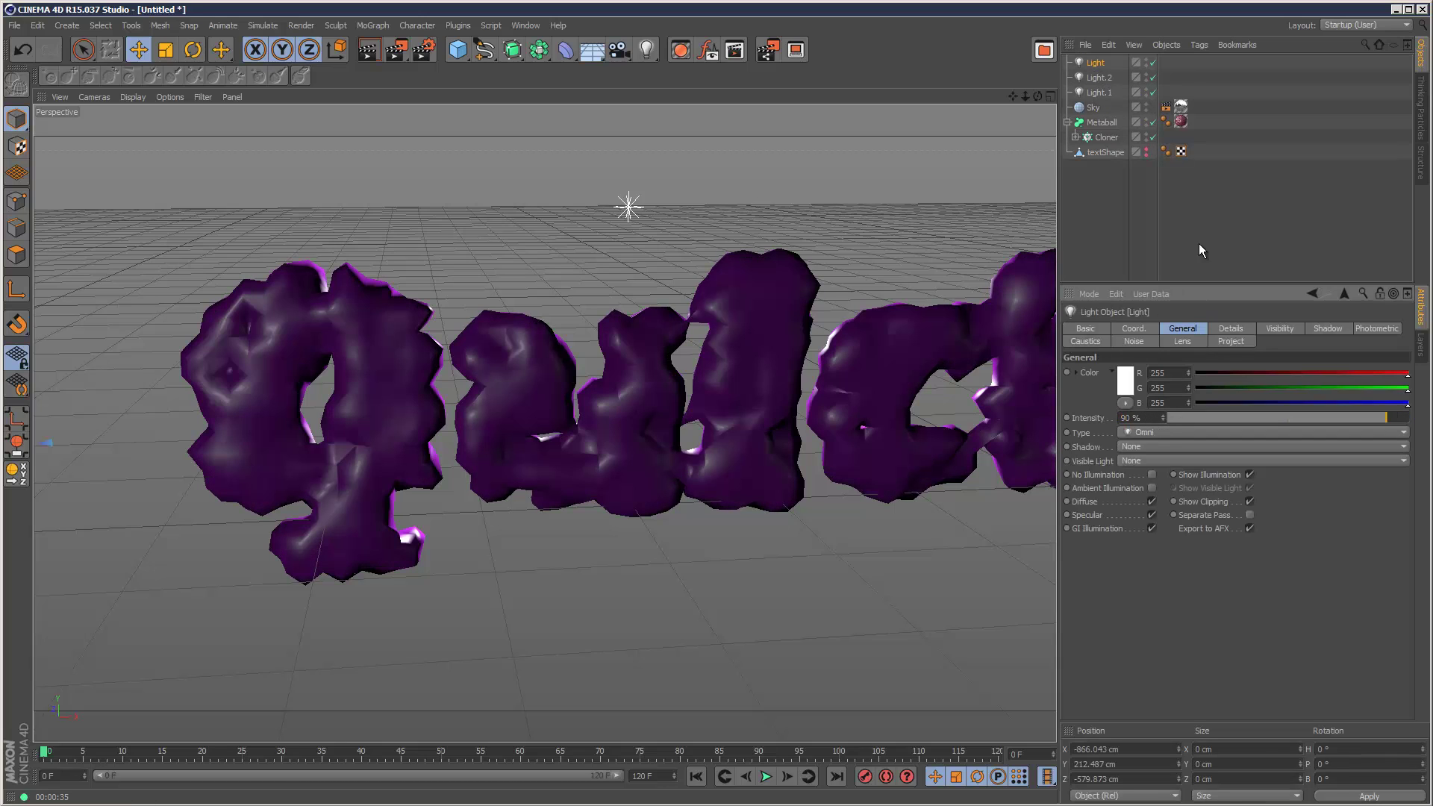
click(1193, 240)
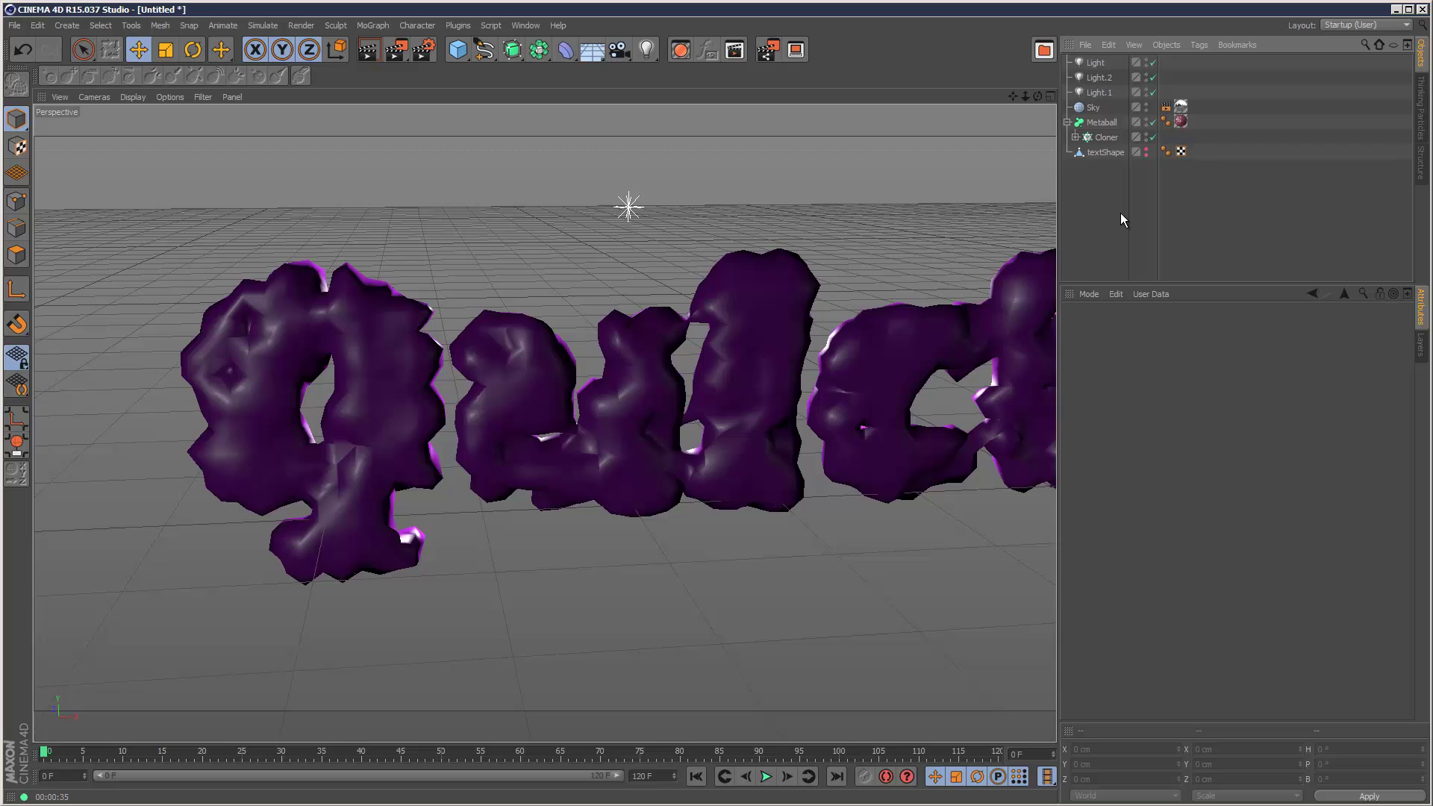
click(423, 49)
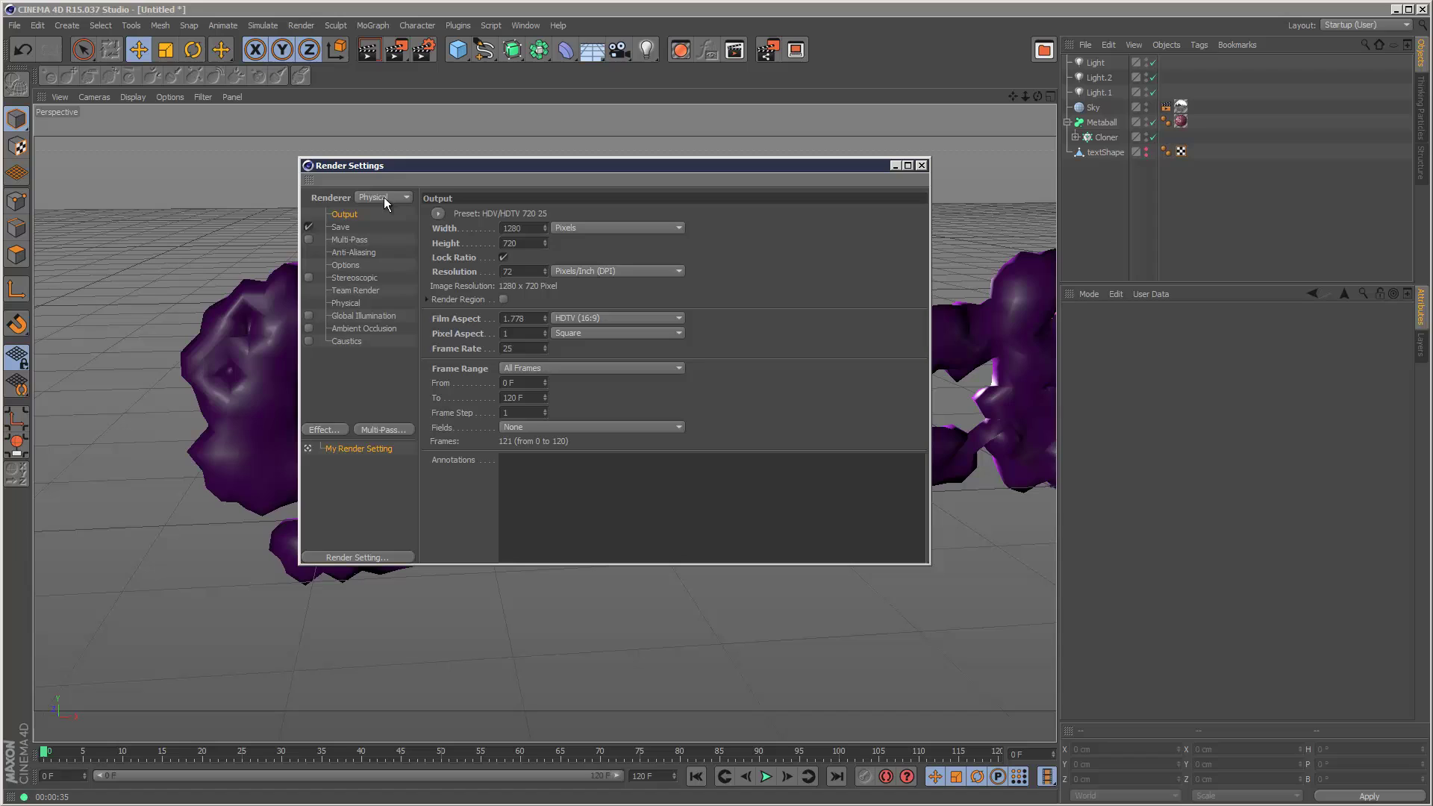
click(353, 304)
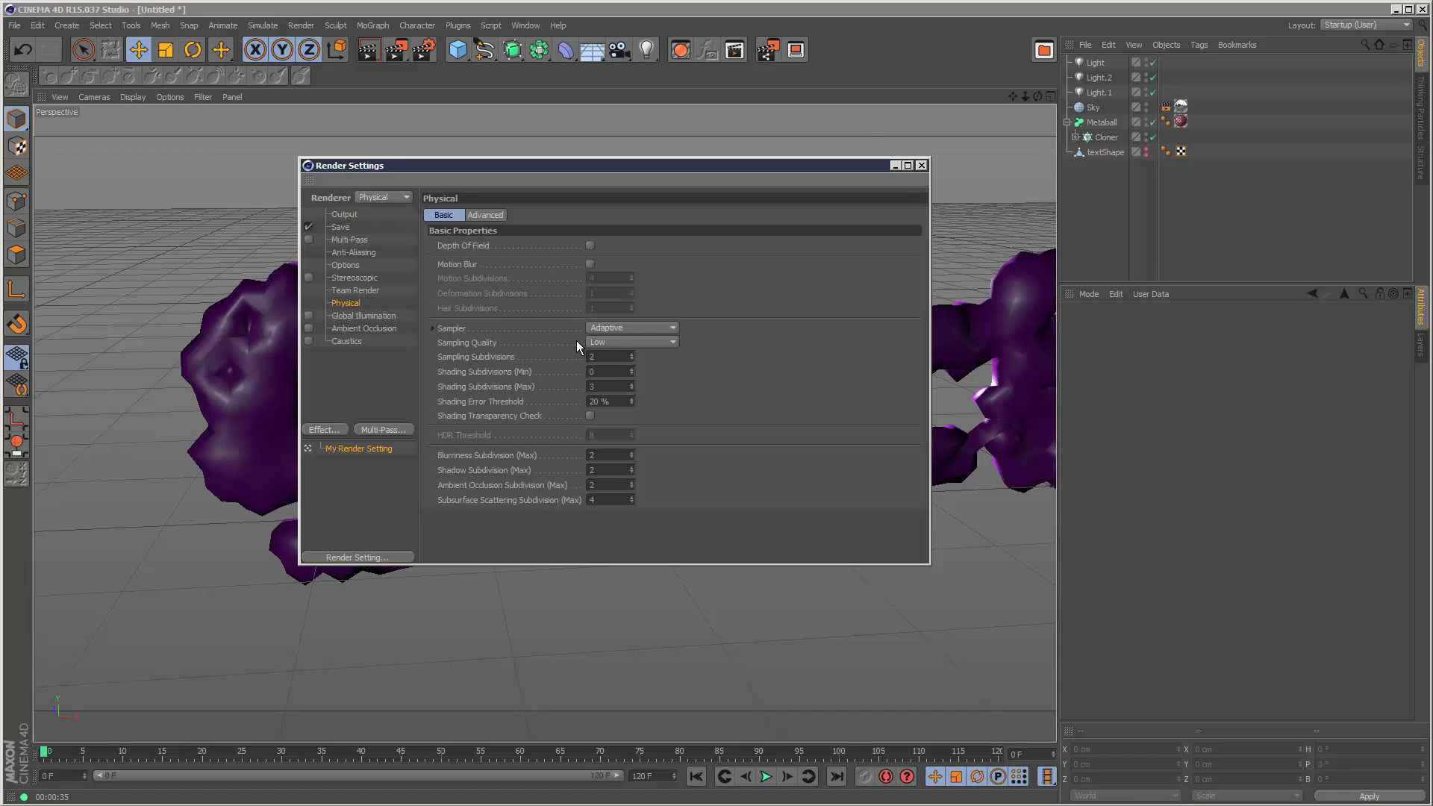
click(612, 343)
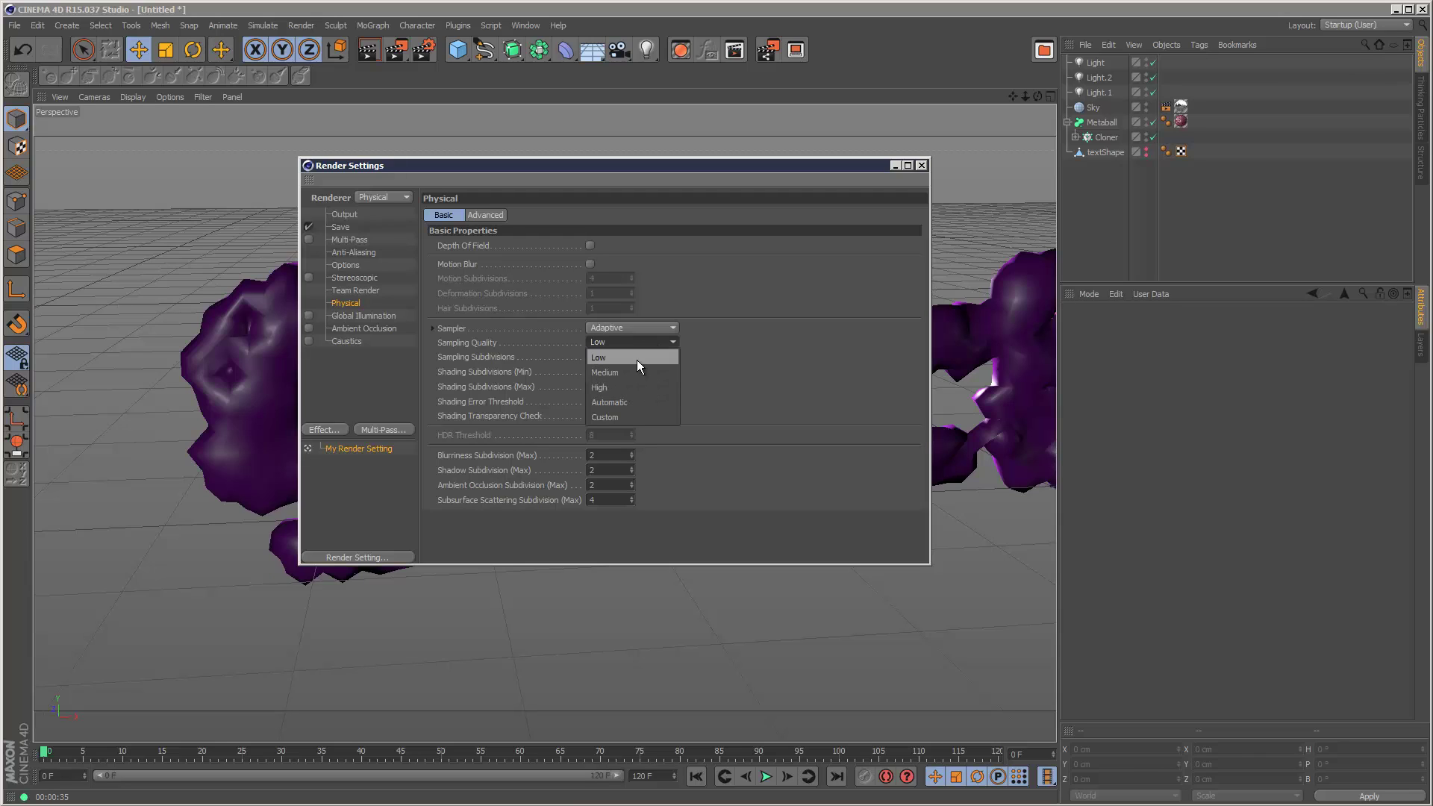
click(629, 360)
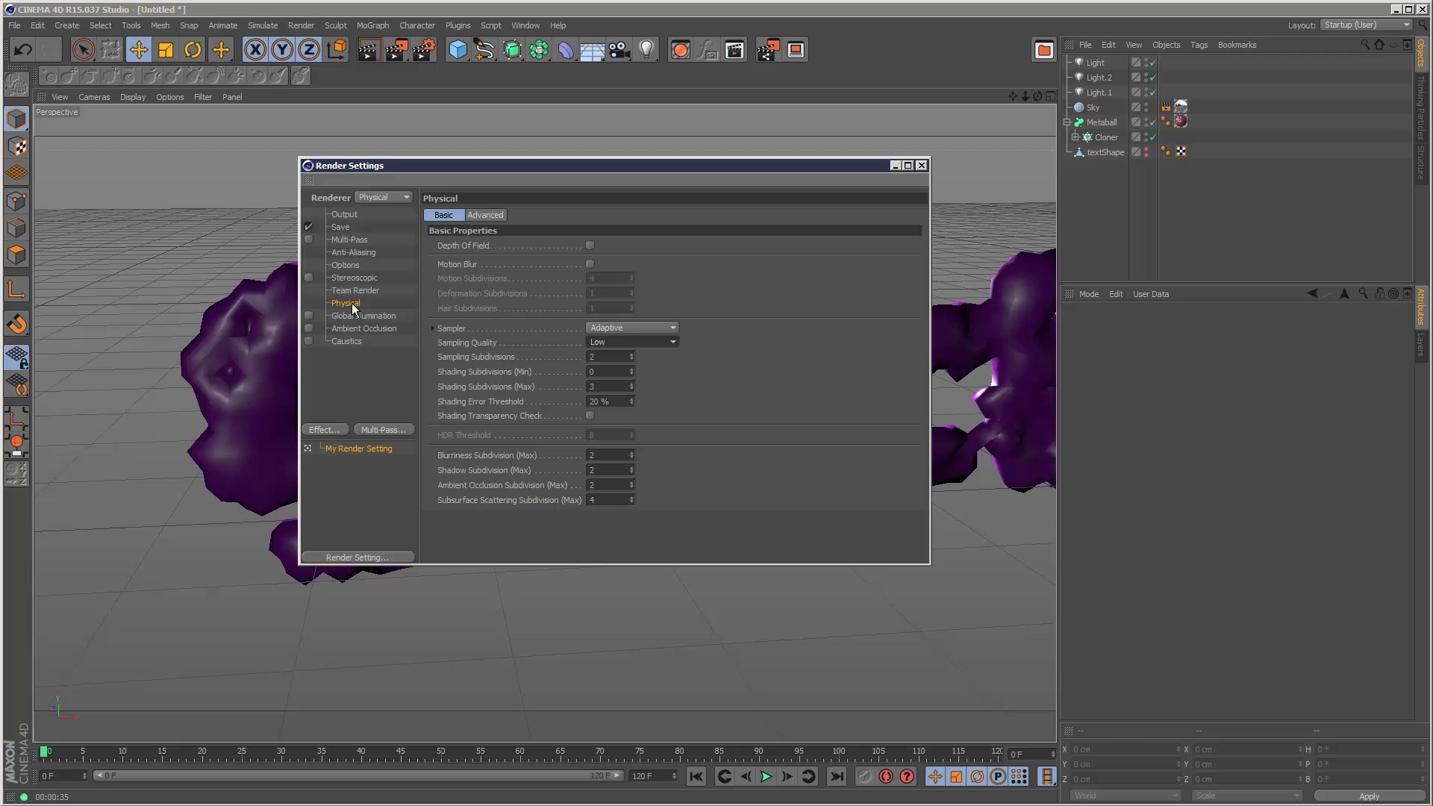
Step: Lower the back light Light.2 beneath the text in the four-view layout and render a preview
click(921, 165)
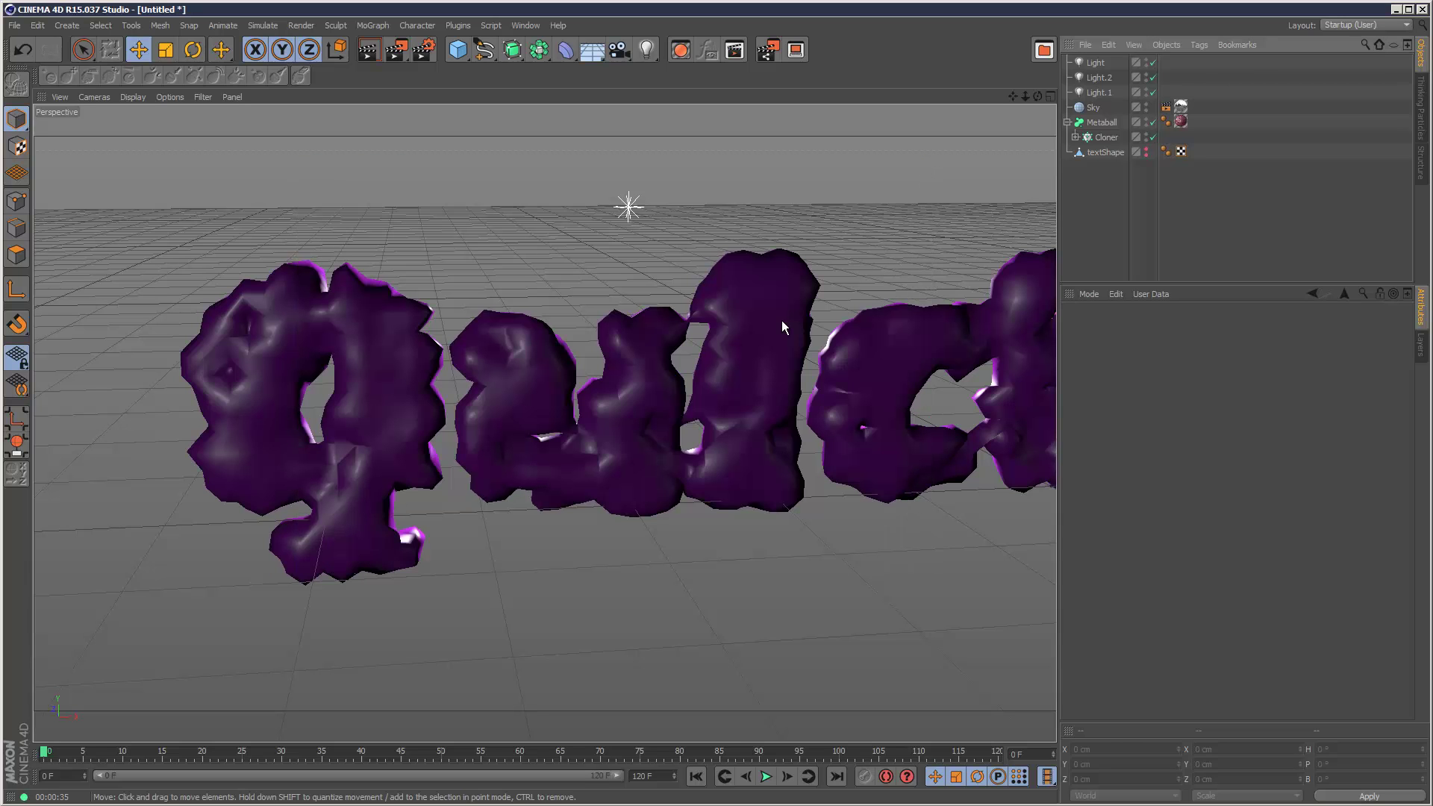
mouse_move(1026, 97)
mouse_down()
mouse_move(1127, 101)
mouse_move(1022, 103)
mouse_up()
click(1049, 96)
click(1099, 78)
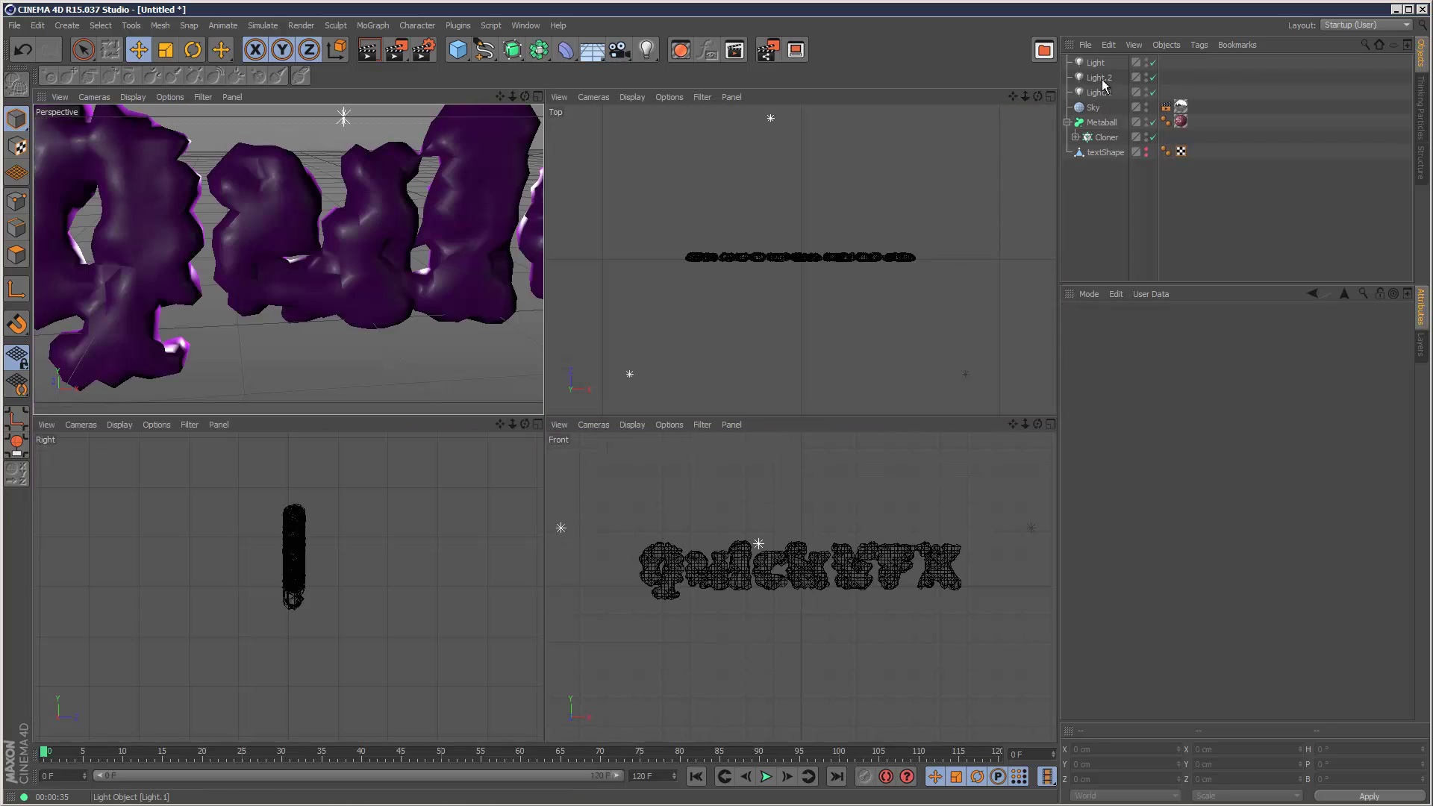
drag(759, 504, 800, 573)
click(538, 97)
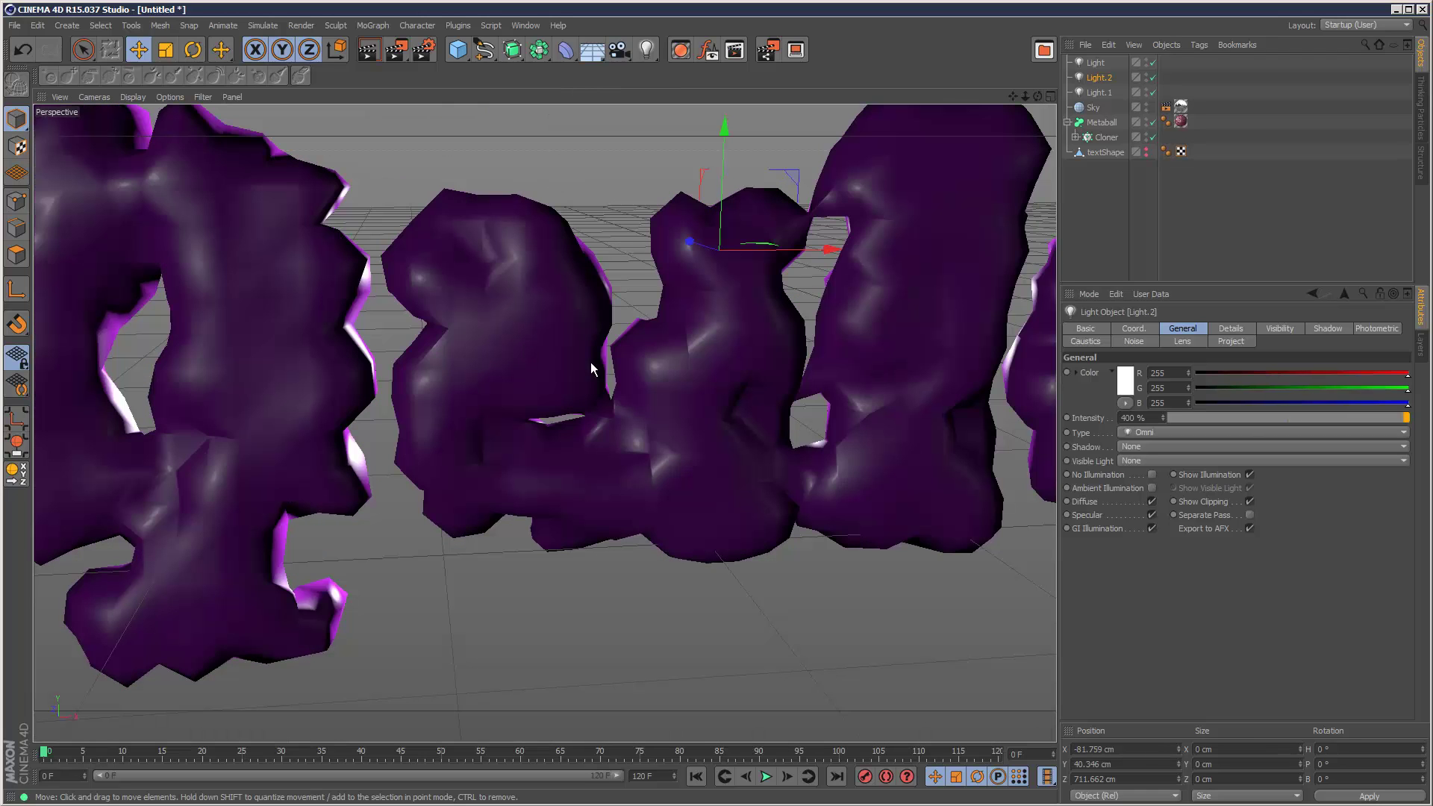
click(368, 50)
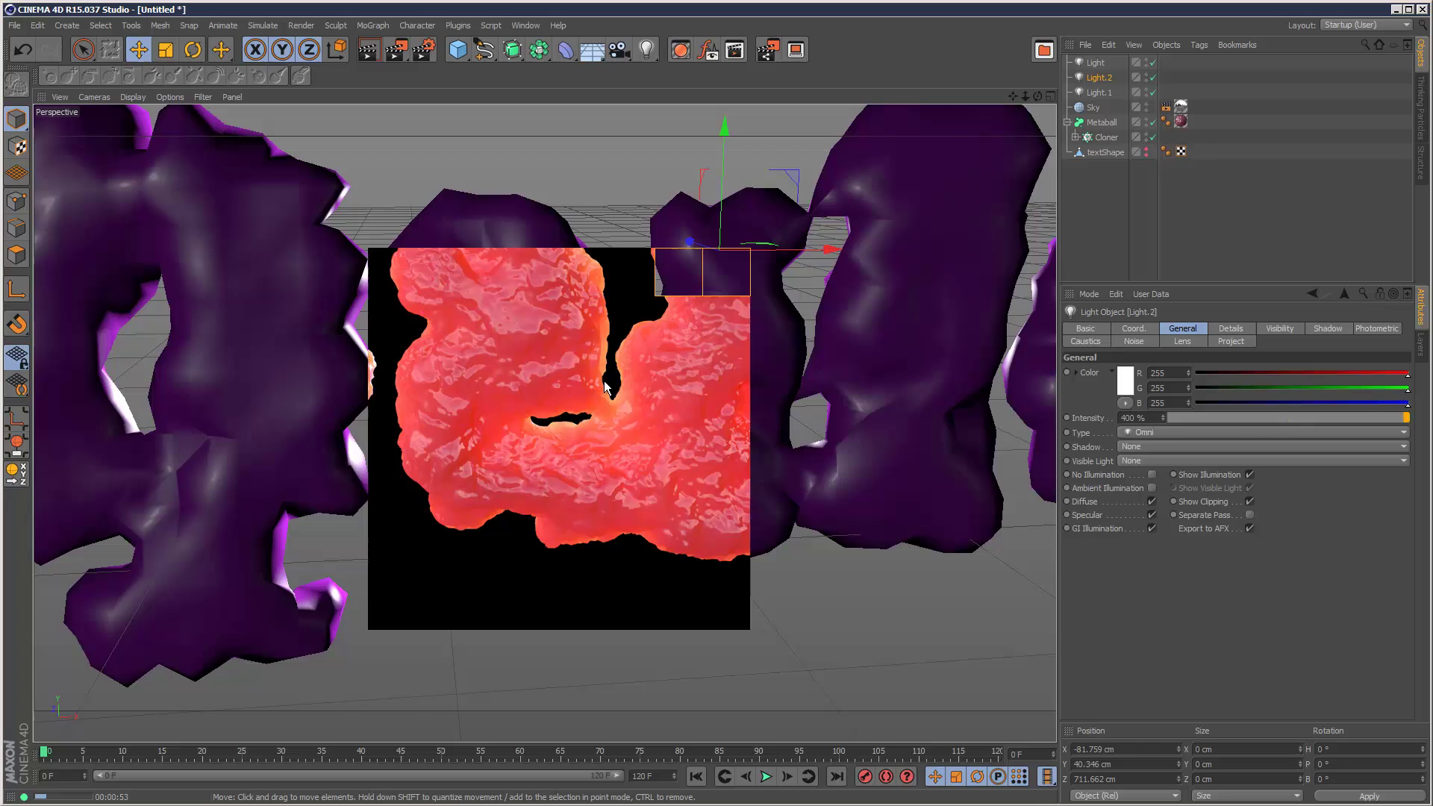
Step: Reopen the metaball material's Subsurface Scattering shader and select its 3 cm Path Length
click(1181, 121)
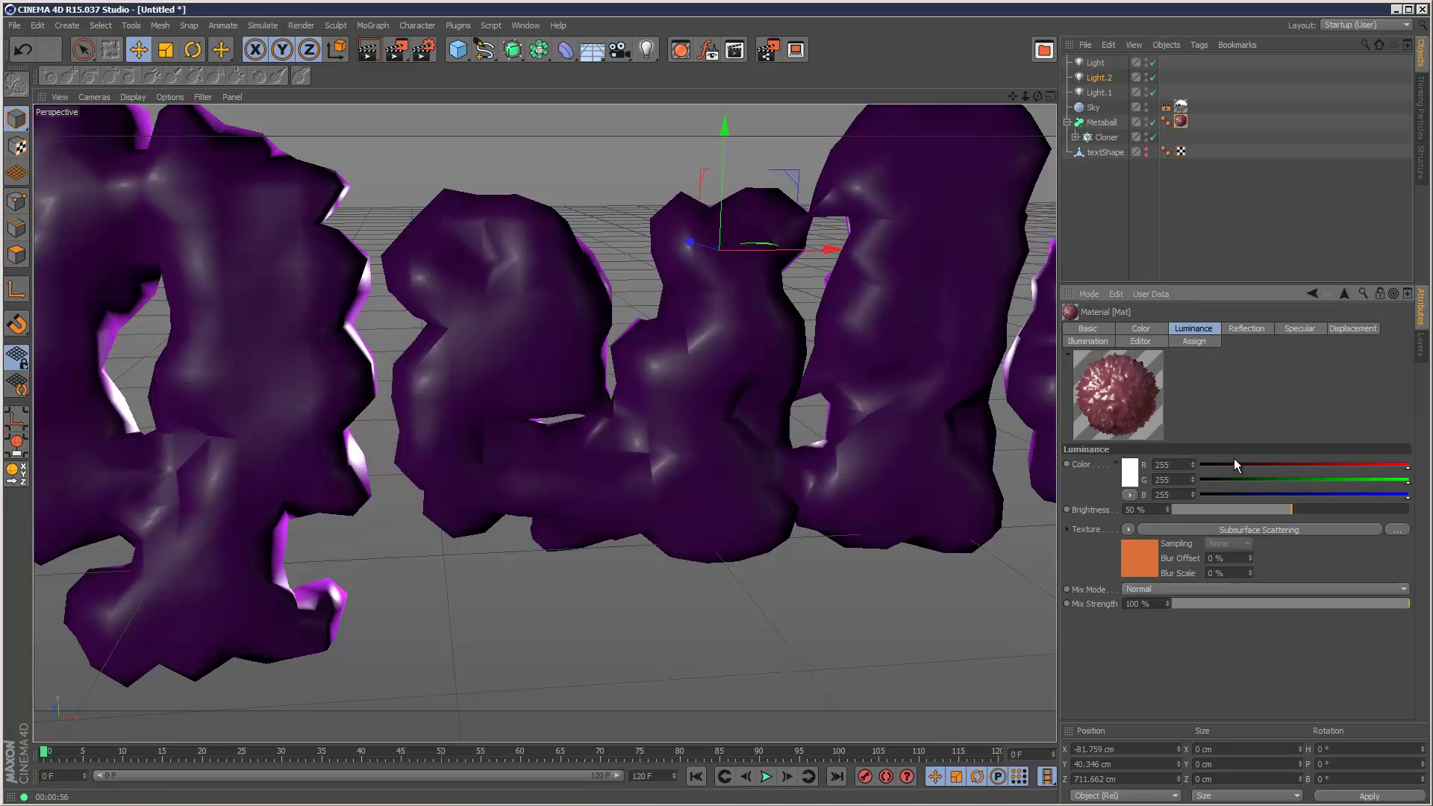
click(1288, 530)
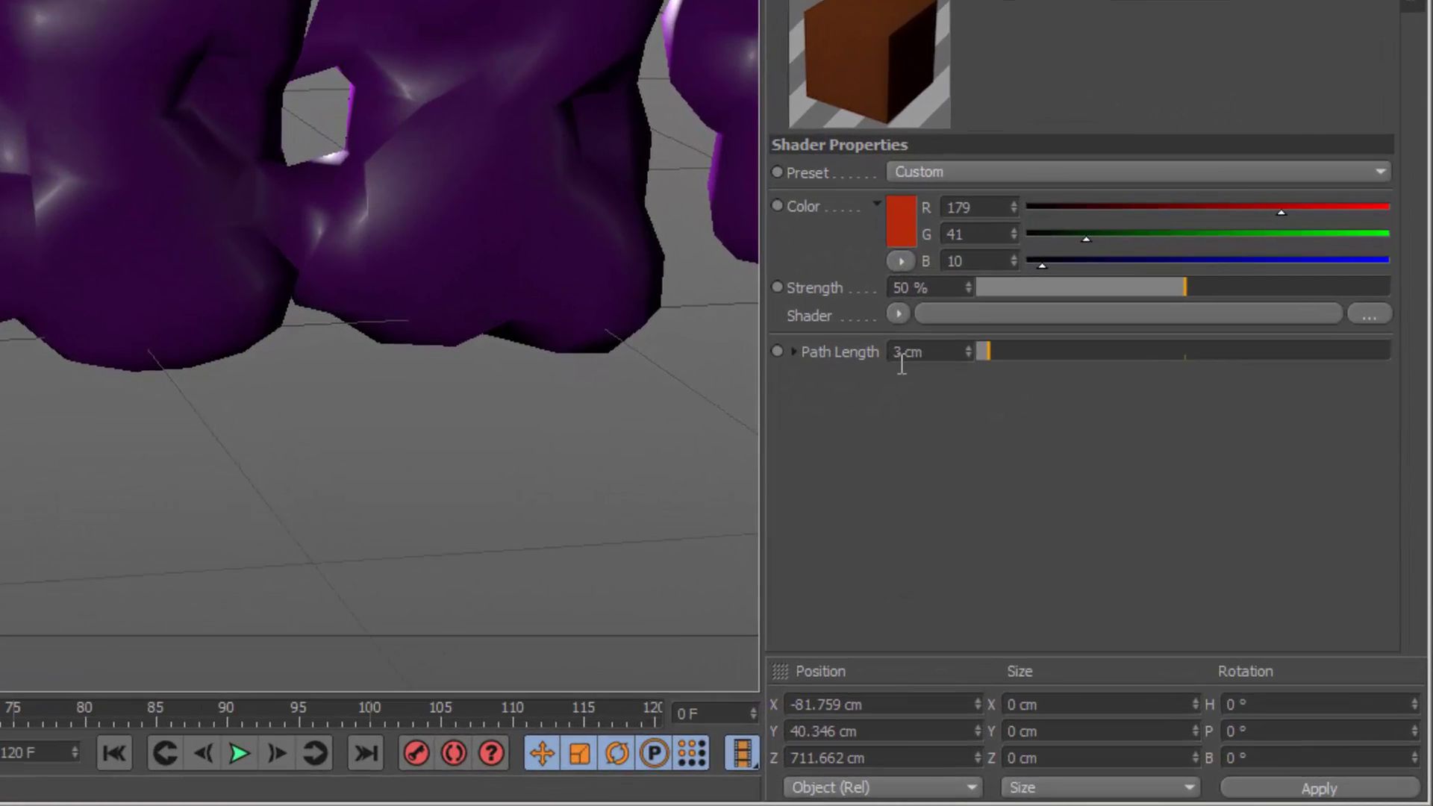
click(1012, 448)
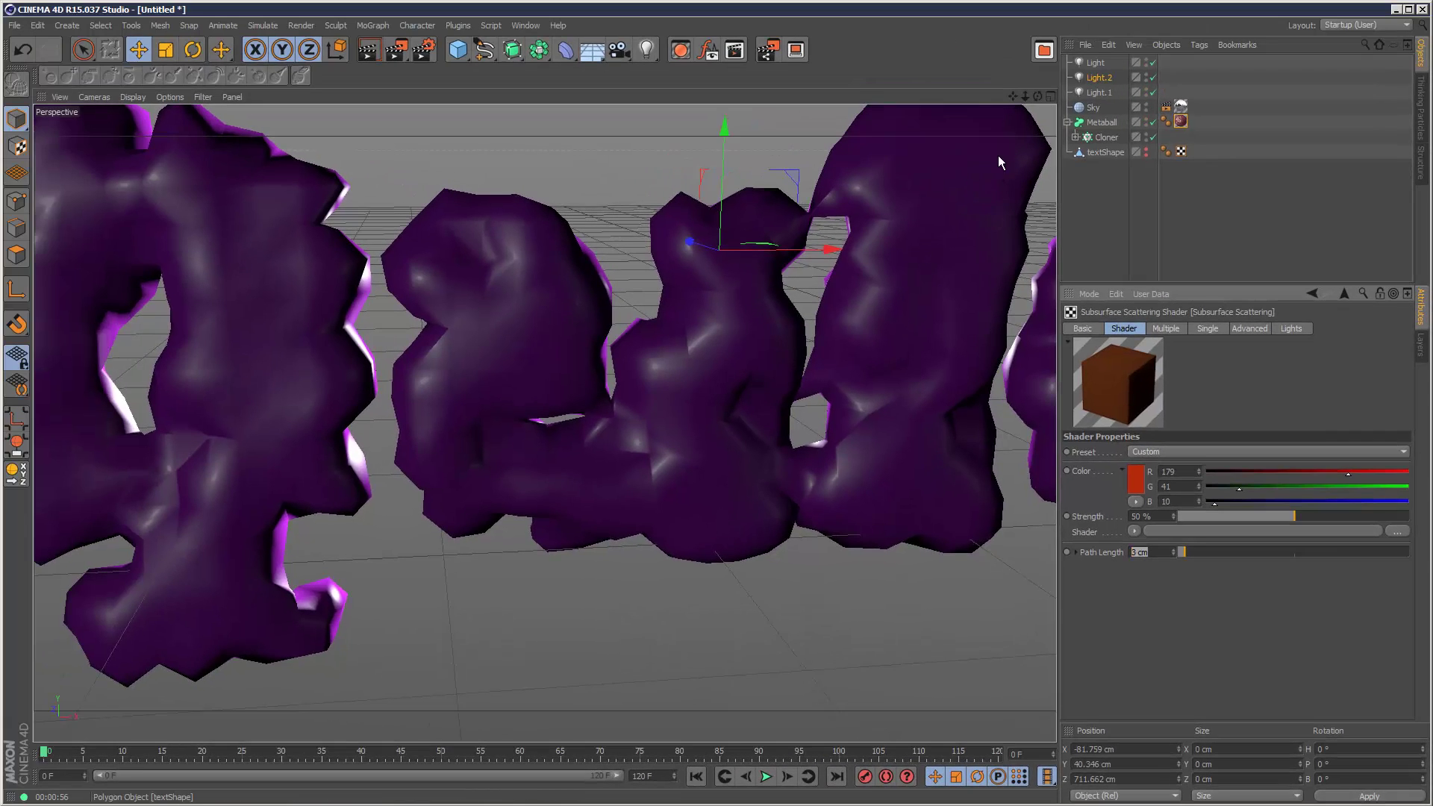
Step: Select the Cloner and add a Random effector to the sphere clones
click(1076, 138)
click(1106, 137)
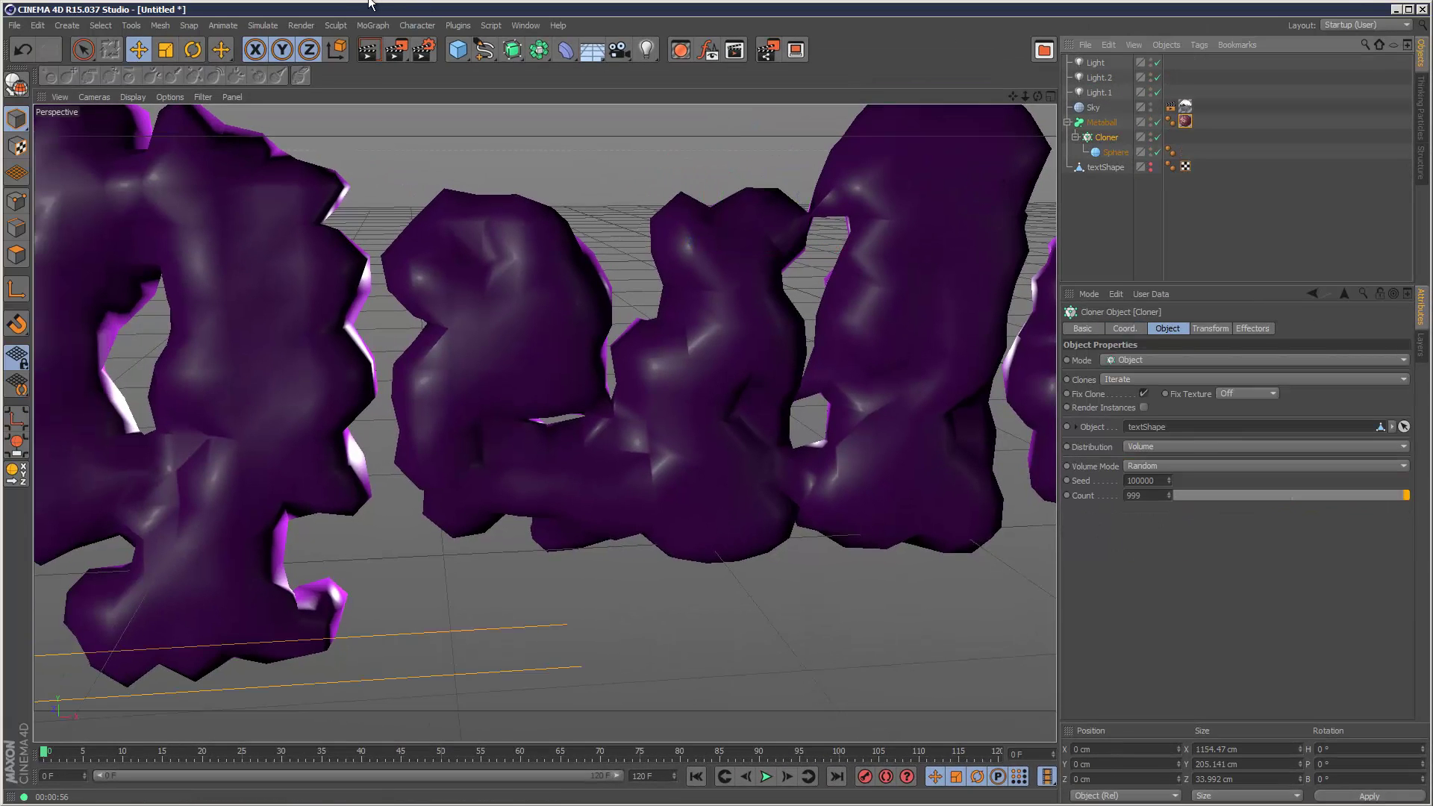
click(372, 26)
mouse_move(418, 47)
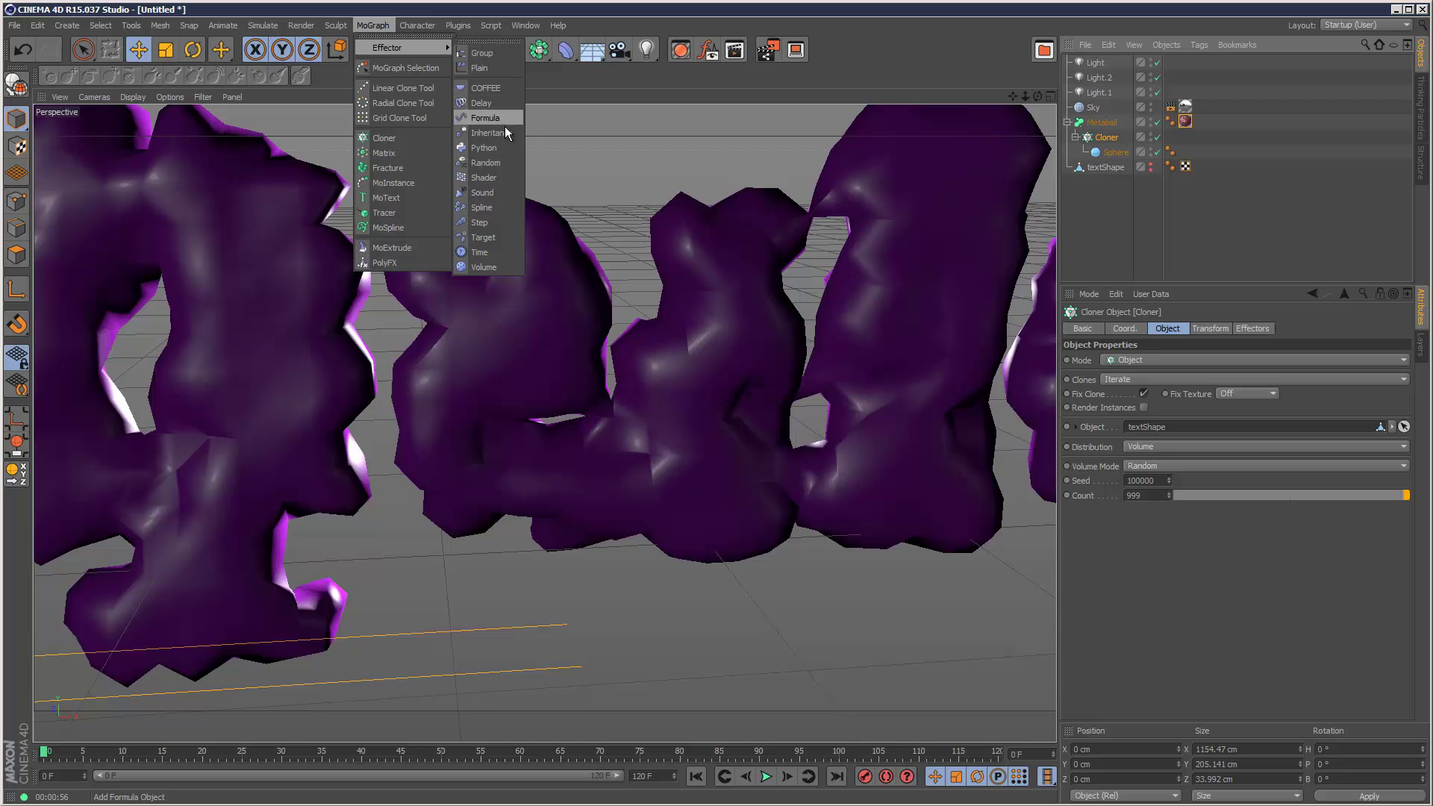
click(487, 163)
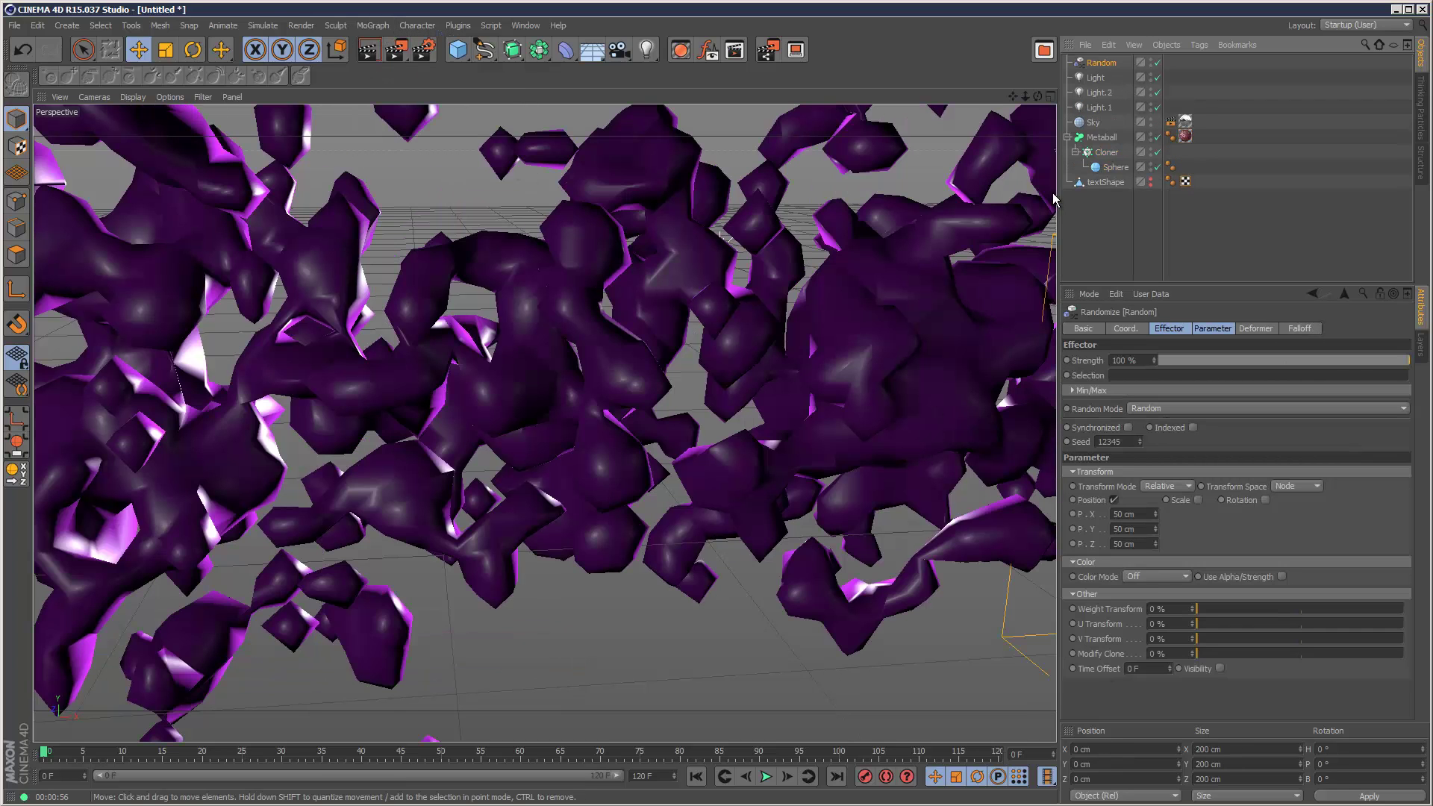
Step: Switch off the Metaball and set the Random effector's P.X, P.Y and P.Z offsets to 5 cm
click(1158, 136)
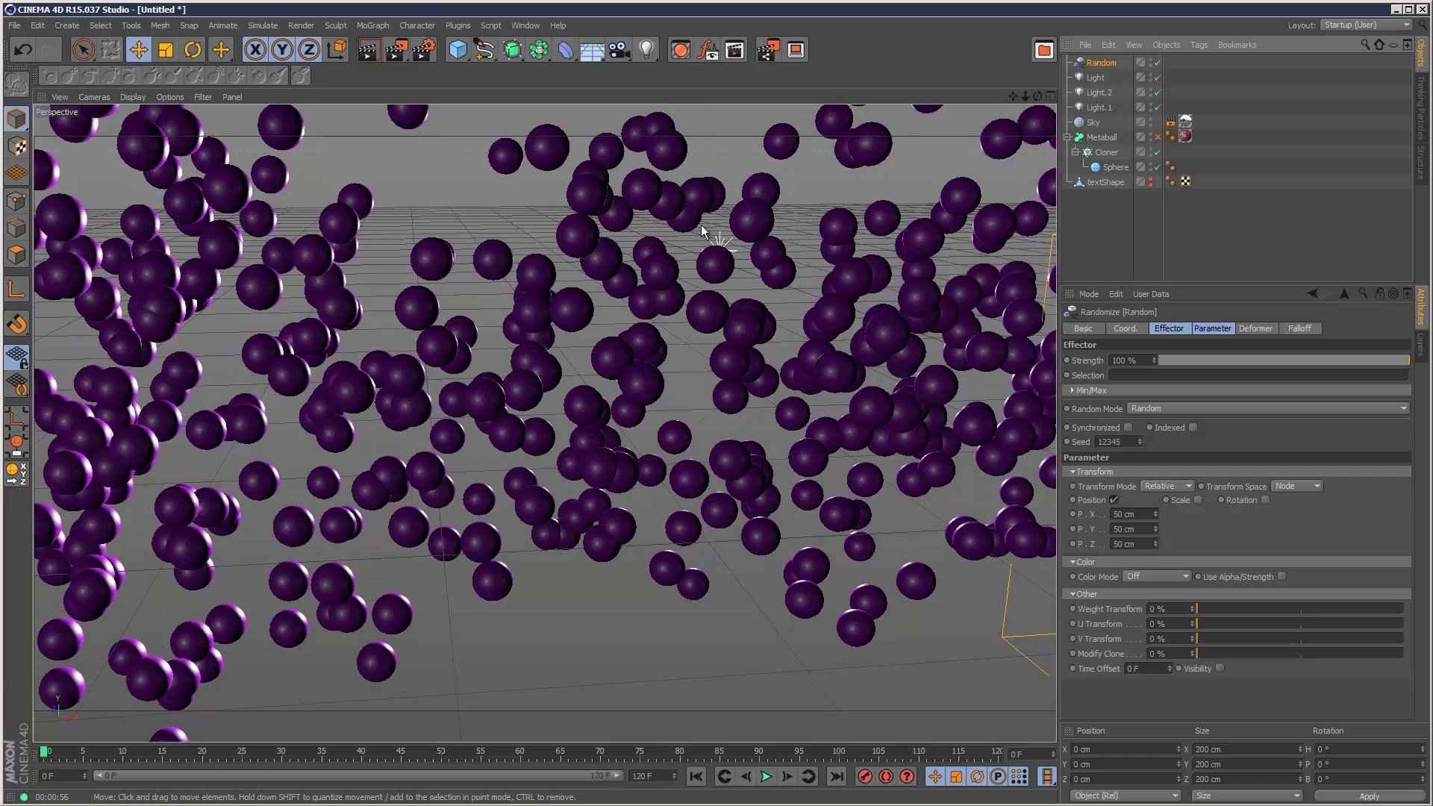
click(1128, 514)
text(5)
key(Tab)
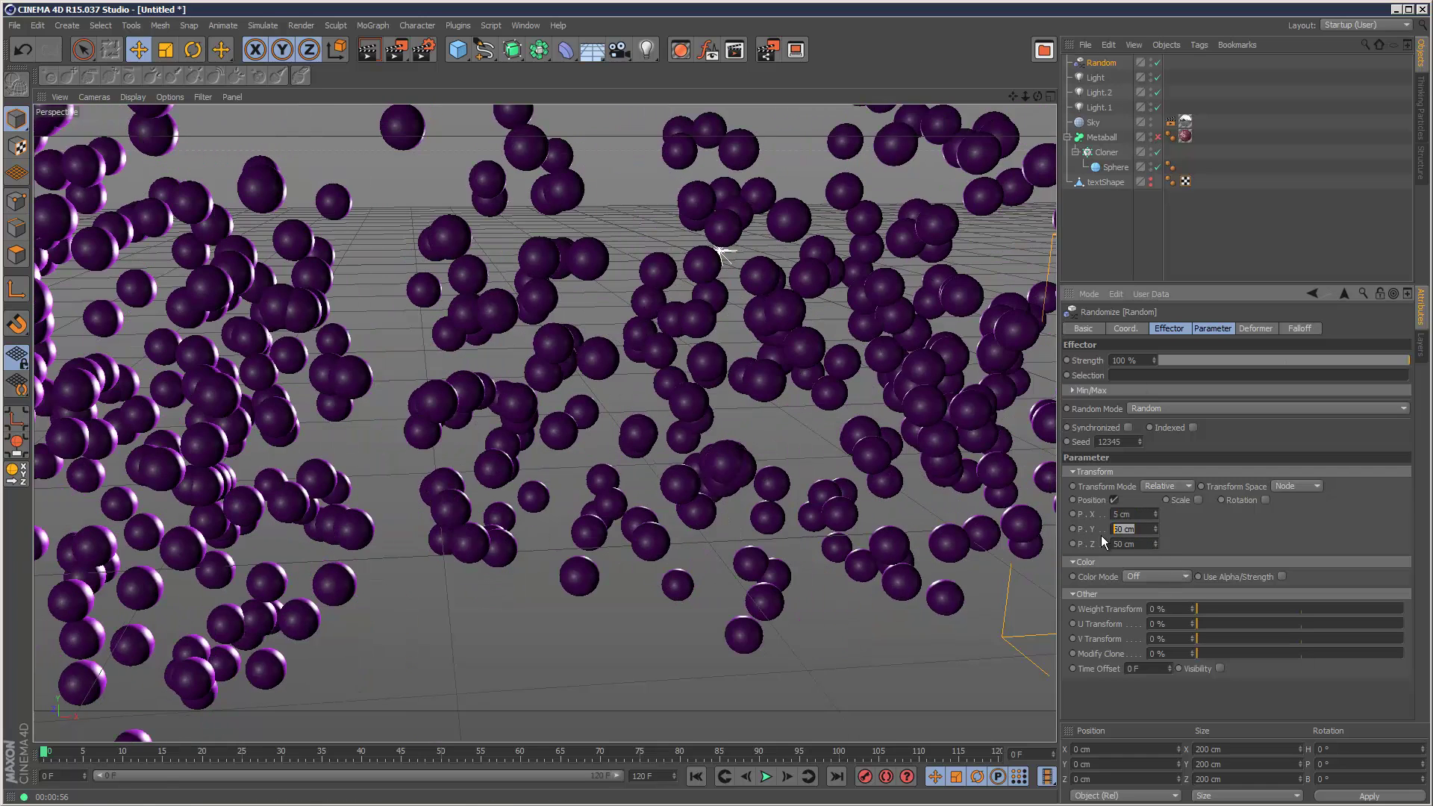
text(5)
key(Tab)
text(5)
key(Tab)
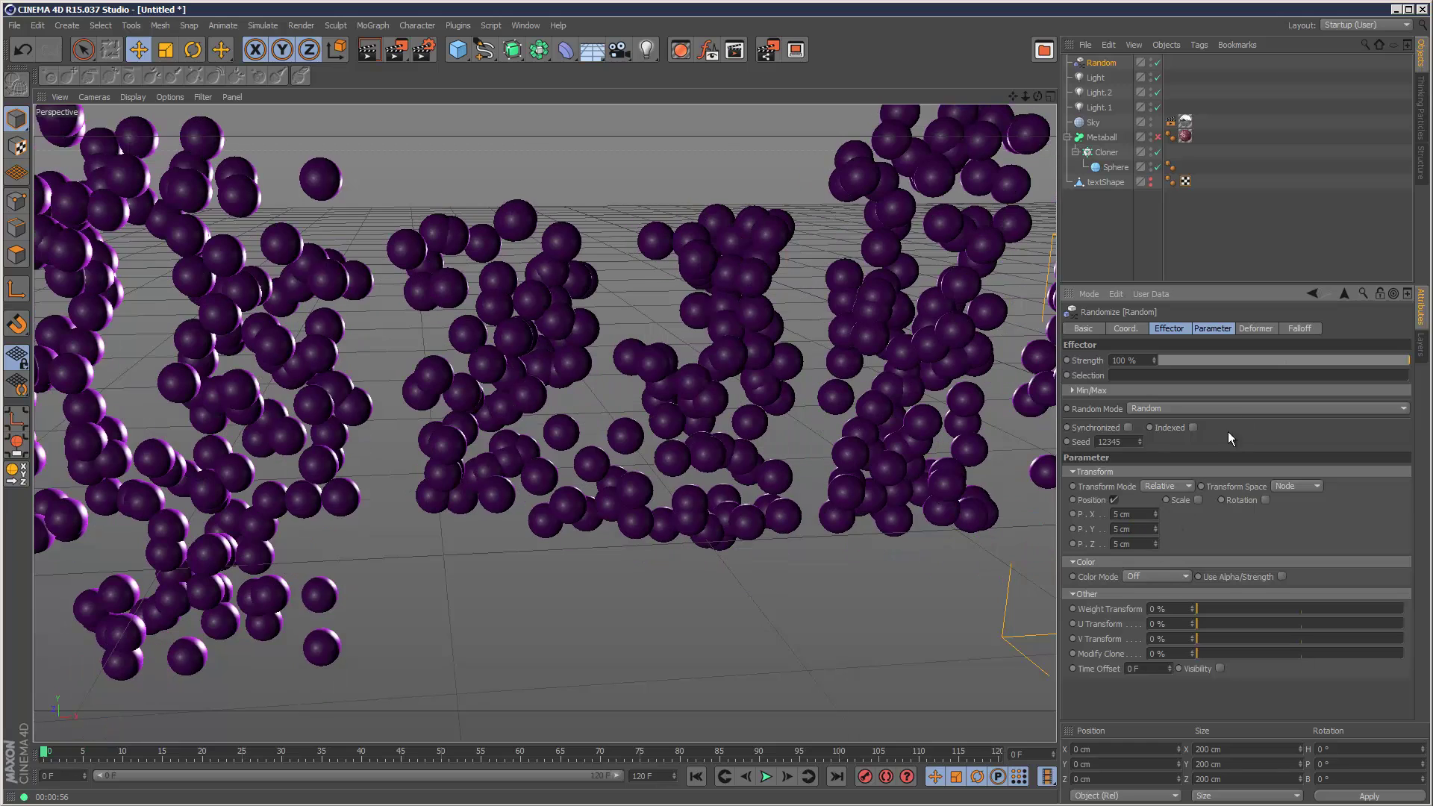
Step: Switch the Random effector's mode to Turbulence and scrub the timeline to preview
click(1165, 328)
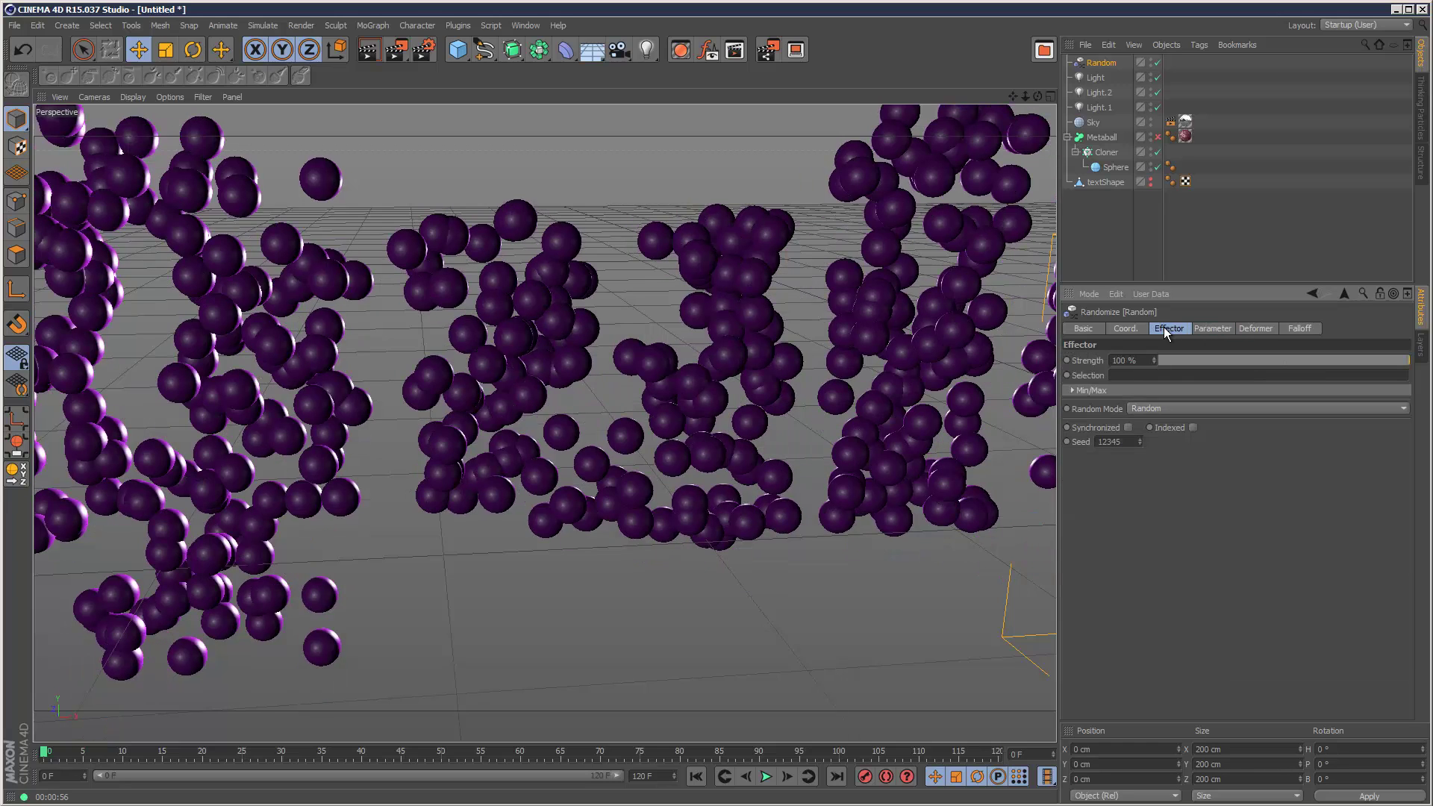
click(1153, 410)
click(1170, 463)
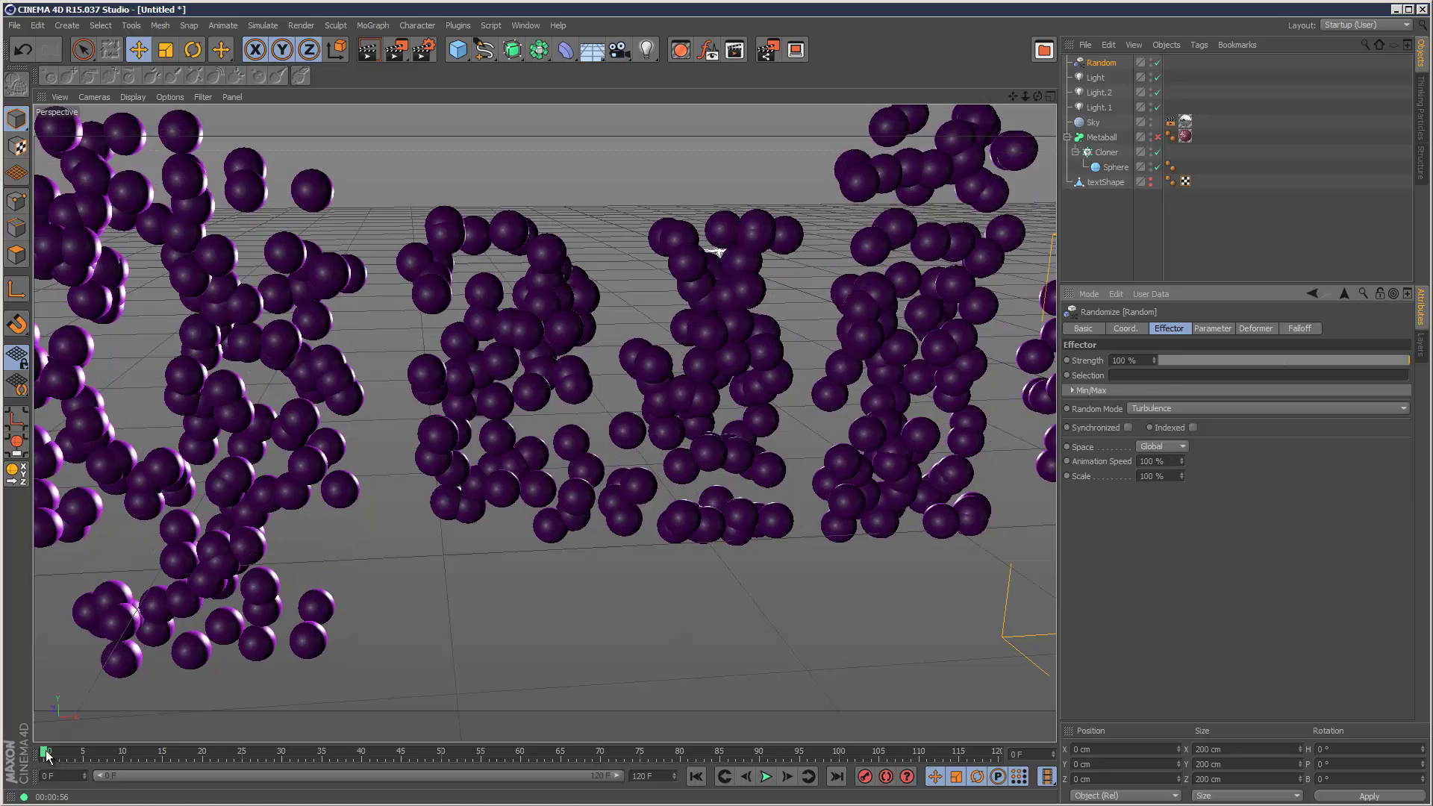
mouse_move(46, 755)
mouse_down()
mouse_move(196, 736)
mouse_move(456, 734)
mouse_up()
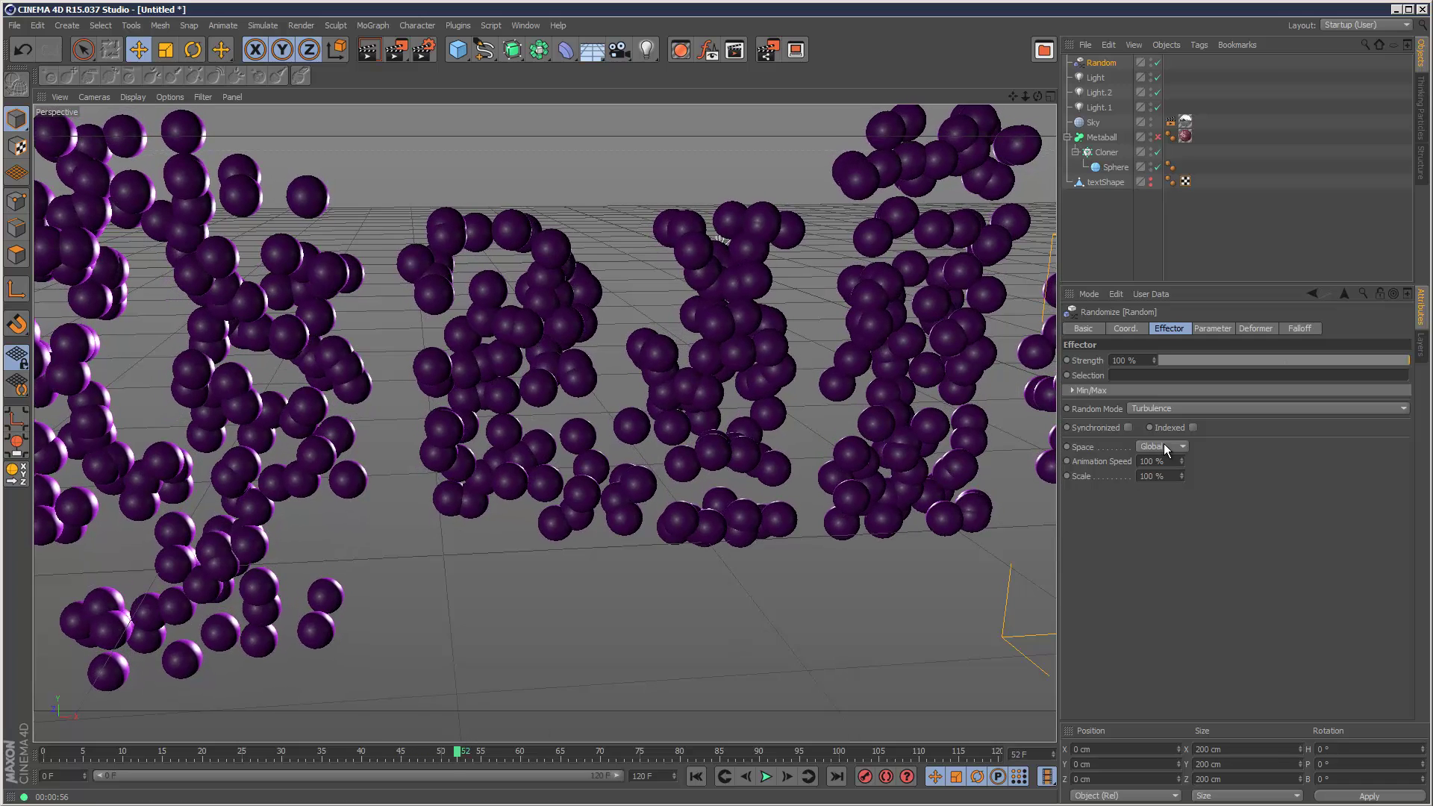
Step: Set Animation Speed and Scale to 5%, preview the motion, and re-enable the Metaball
click(1153, 461)
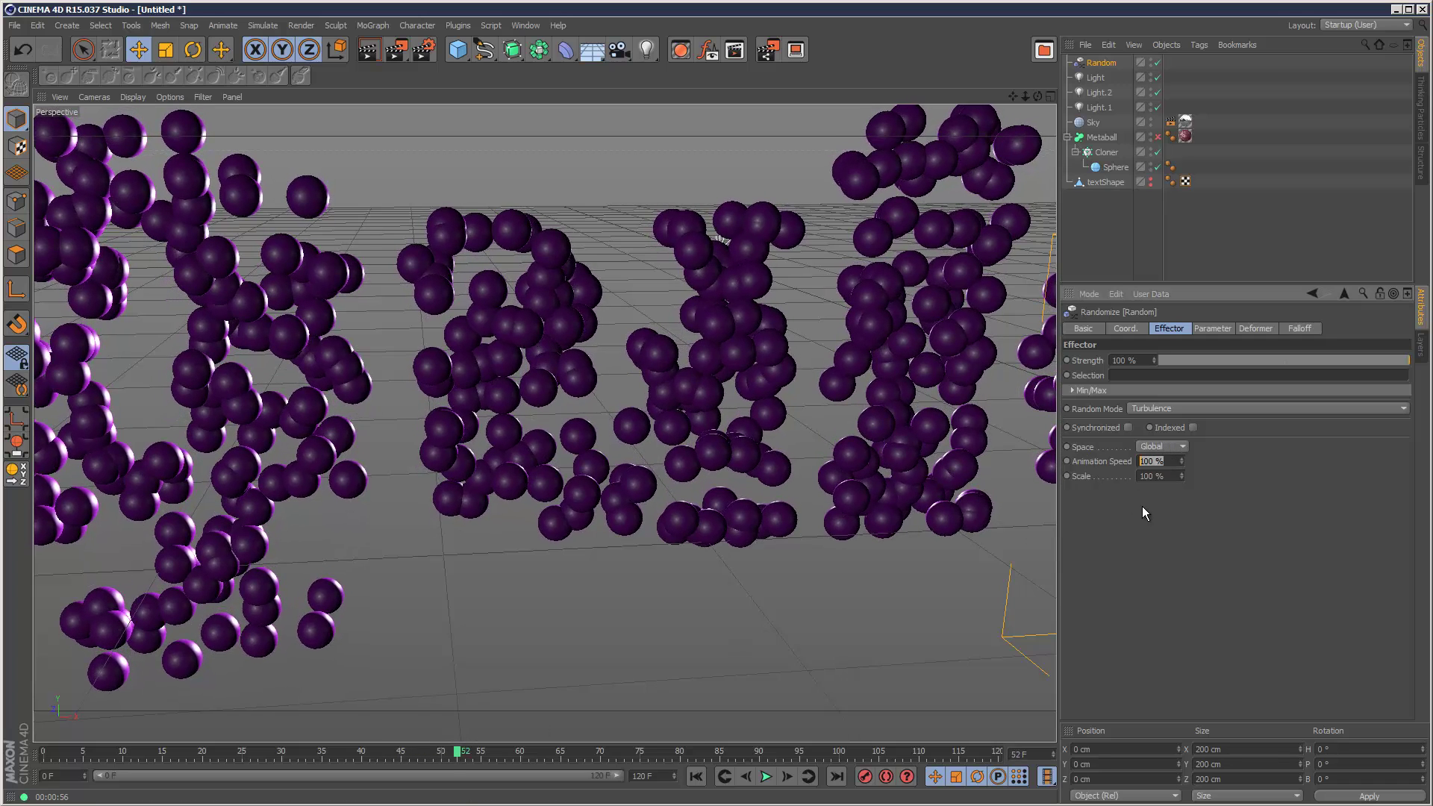
text(5)
click(1165, 476)
text(5)
key(Return)
click(418, 756)
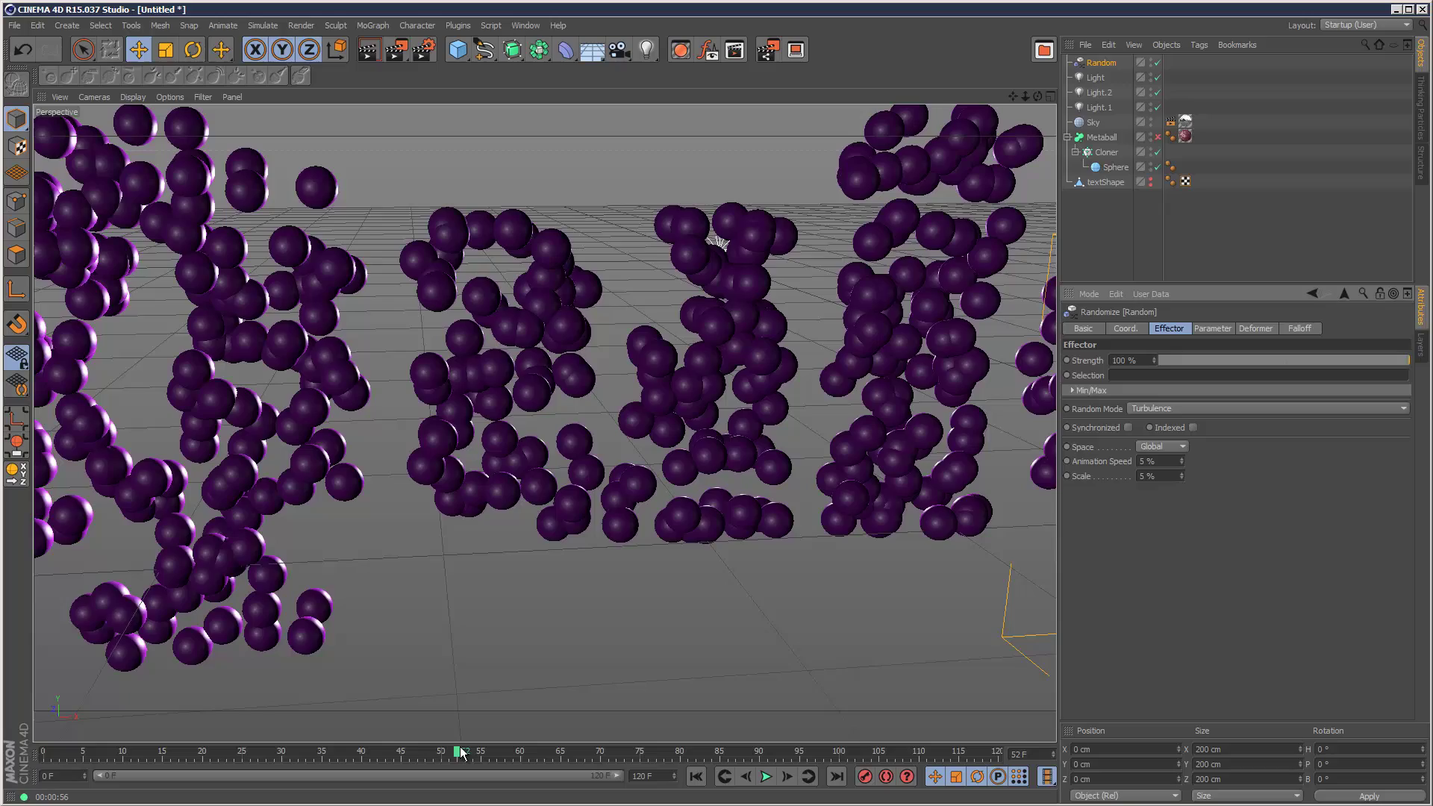
drag(401, 755, 754, 753)
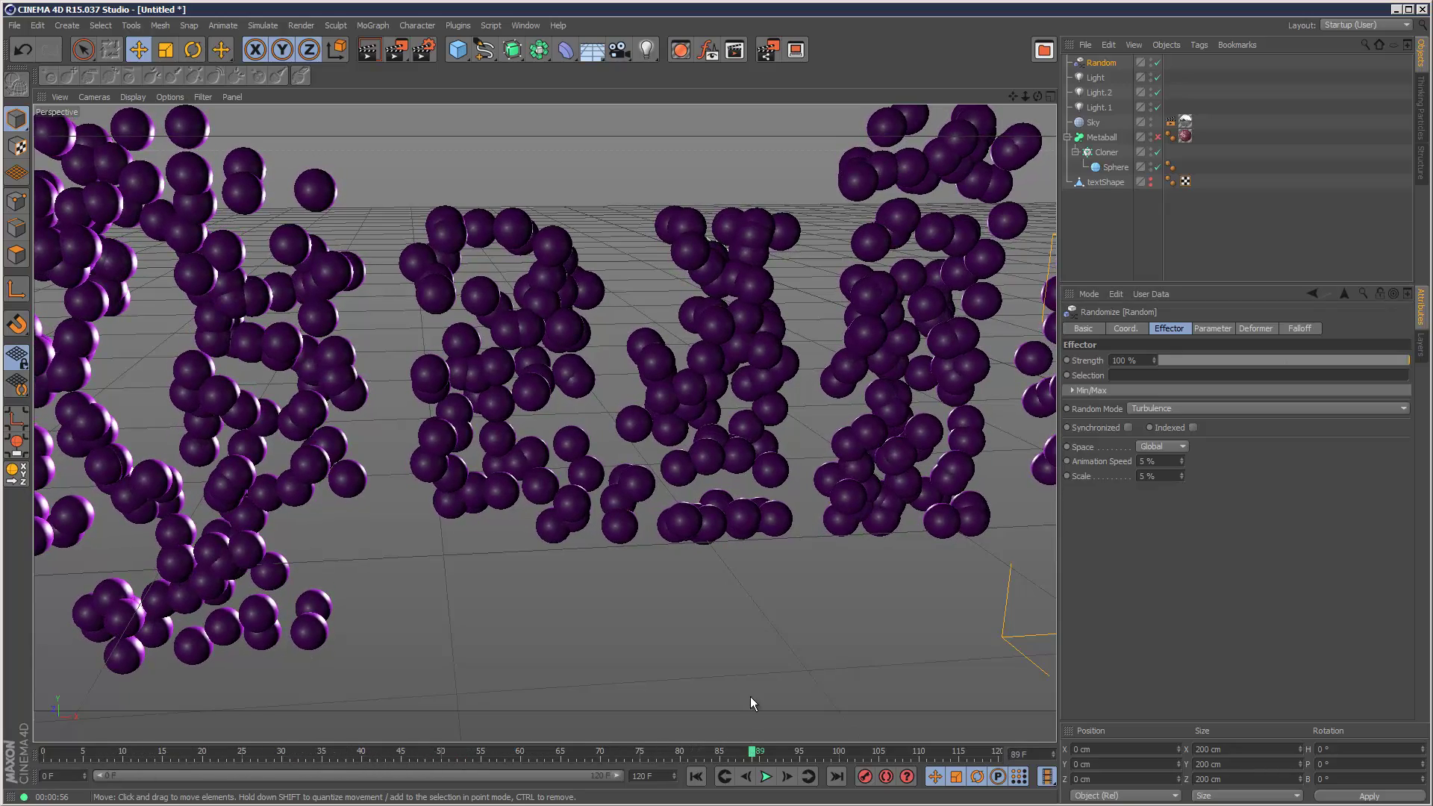
click(1157, 137)
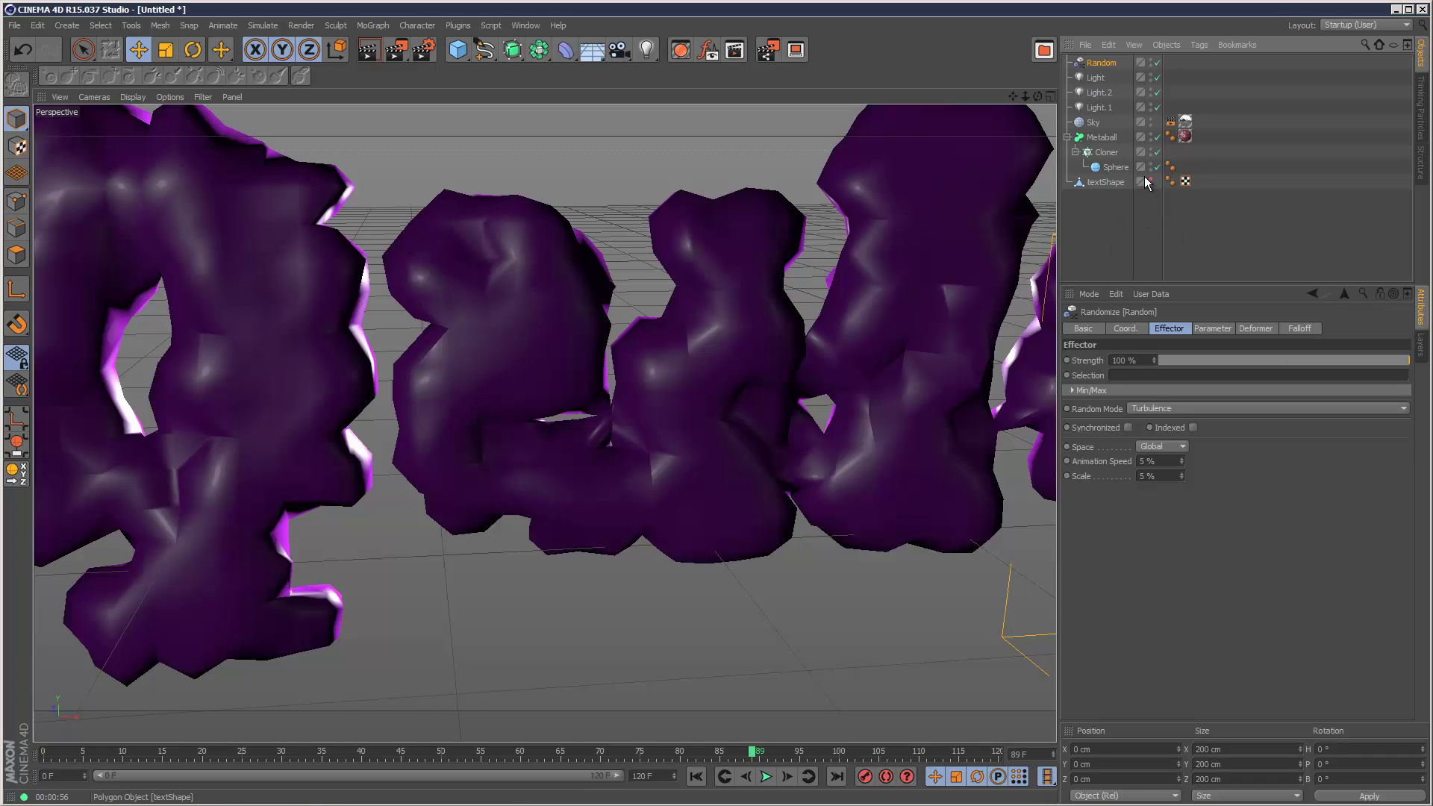
Step: Disable the Random effector and reopen the material's displacement Naki noise shader
click(1158, 63)
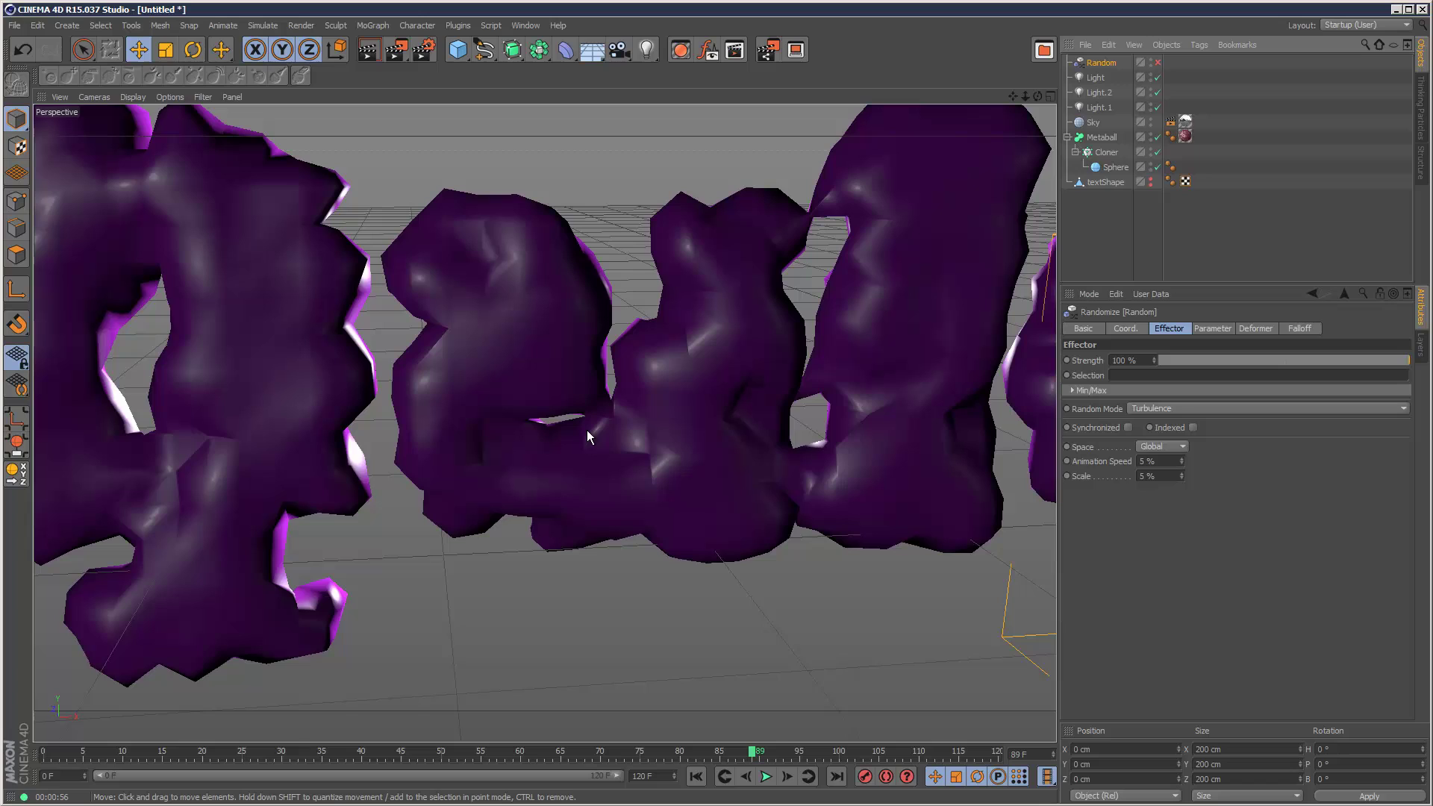
double_click(1185, 137)
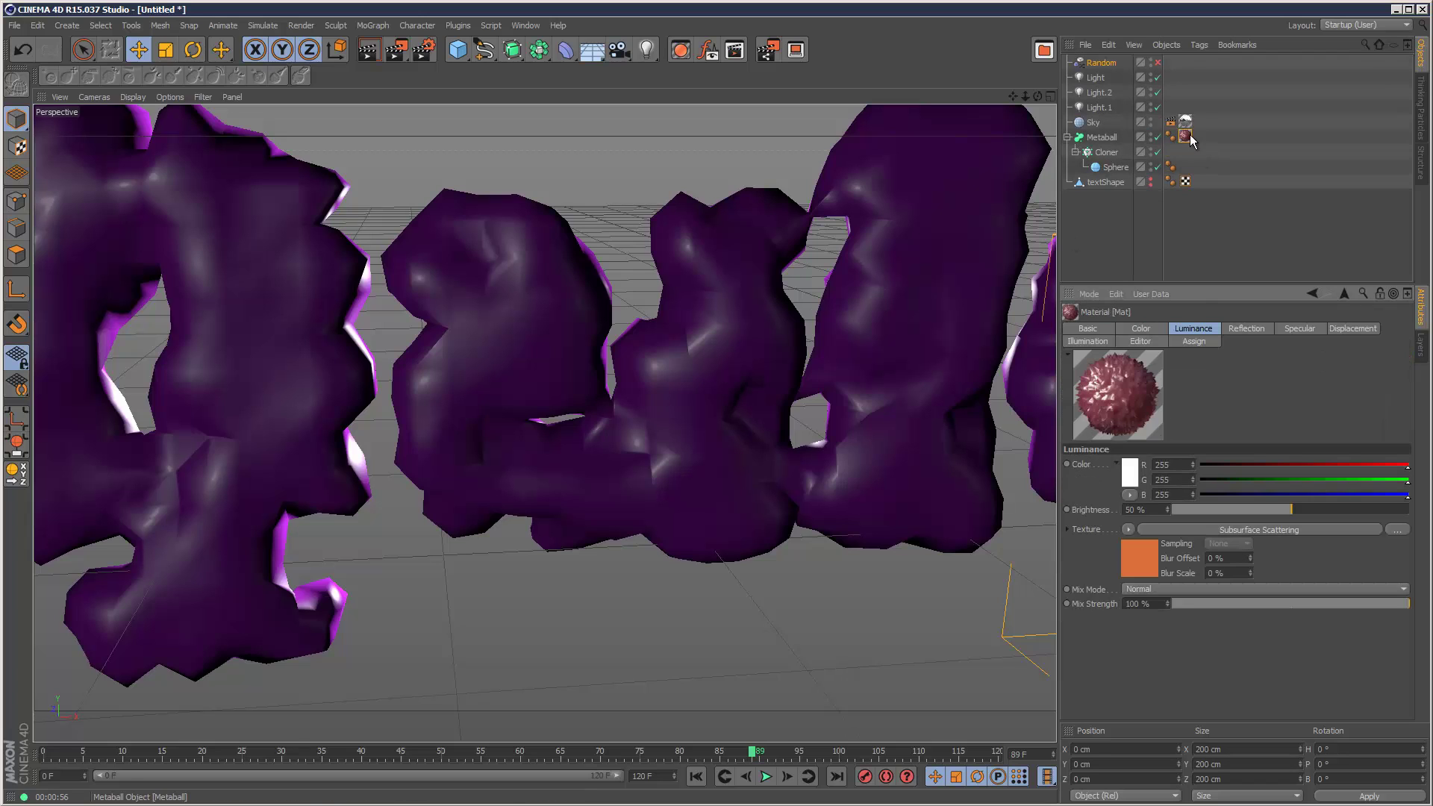
click(1340, 327)
click(1231, 515)
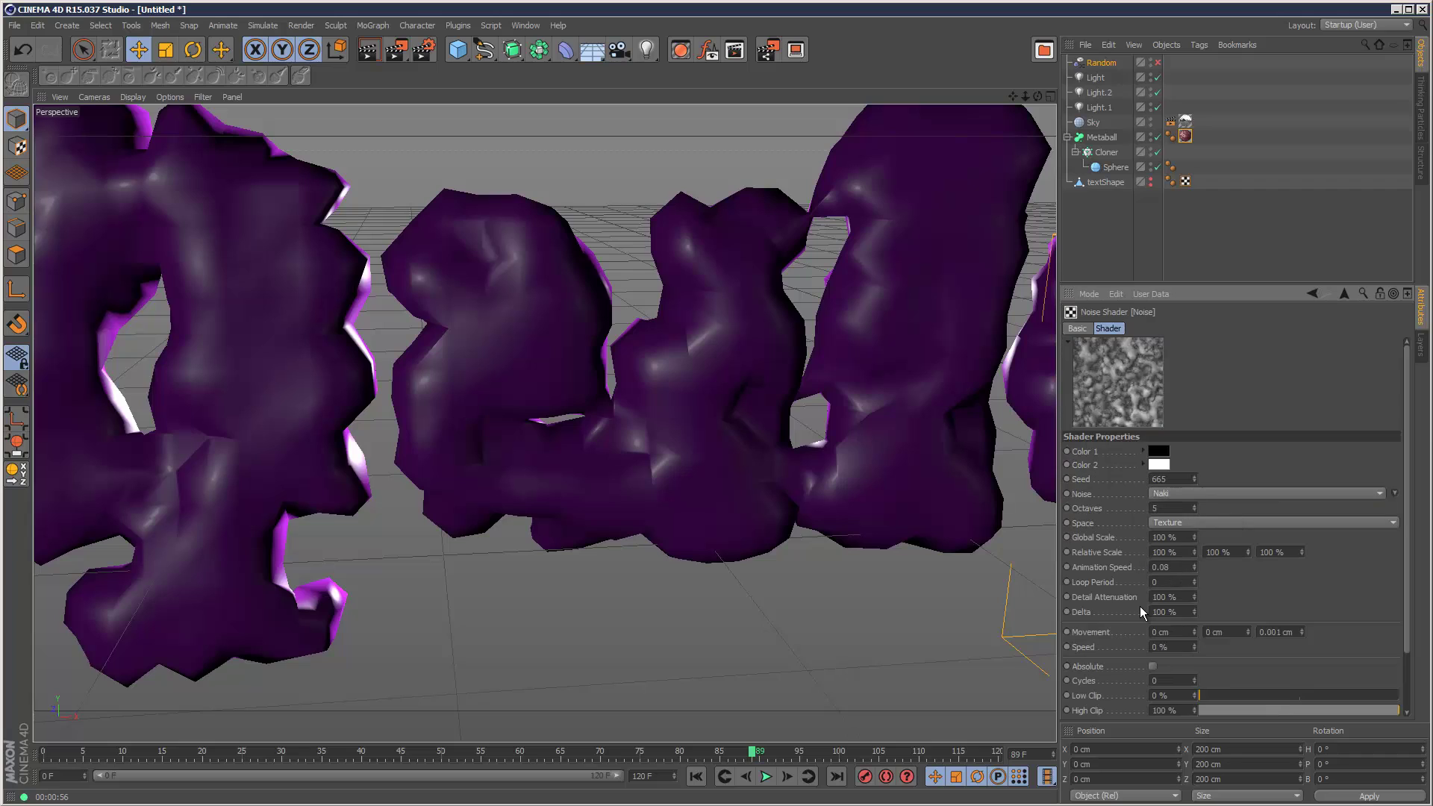